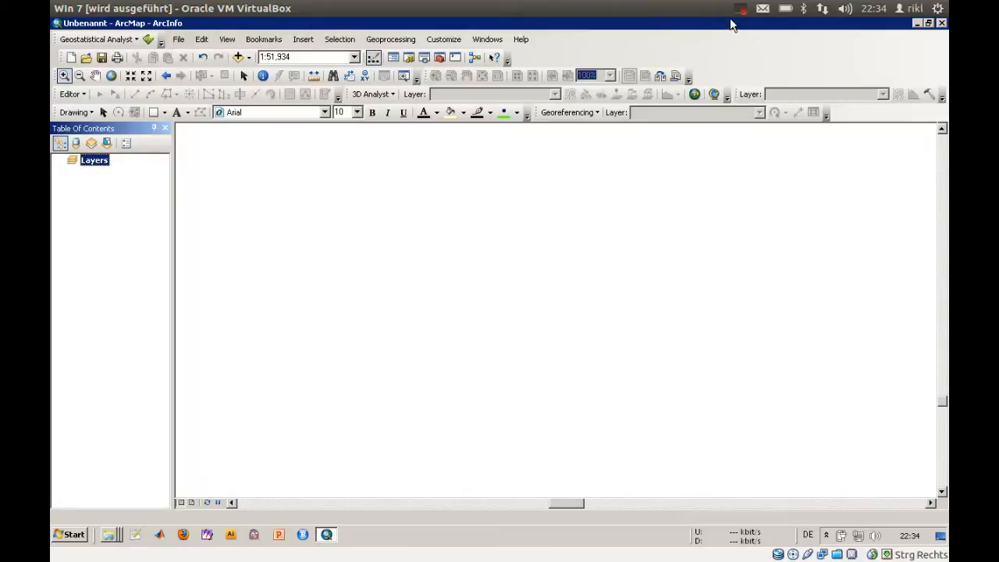
Step: Create a new map document from the Blank Map template, discarding the changes to the current untitled map
key(ctrl+n)
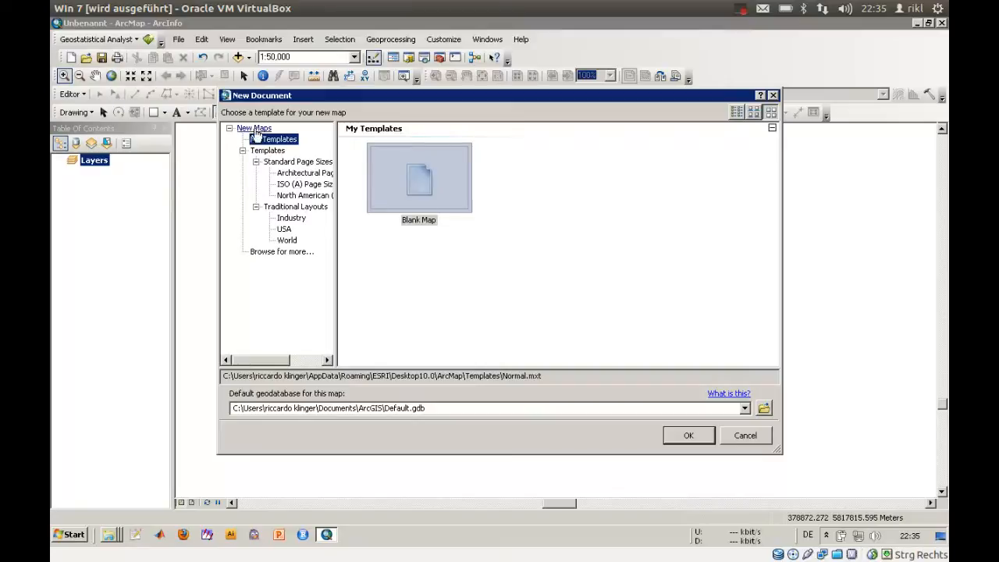
click(688, 436)
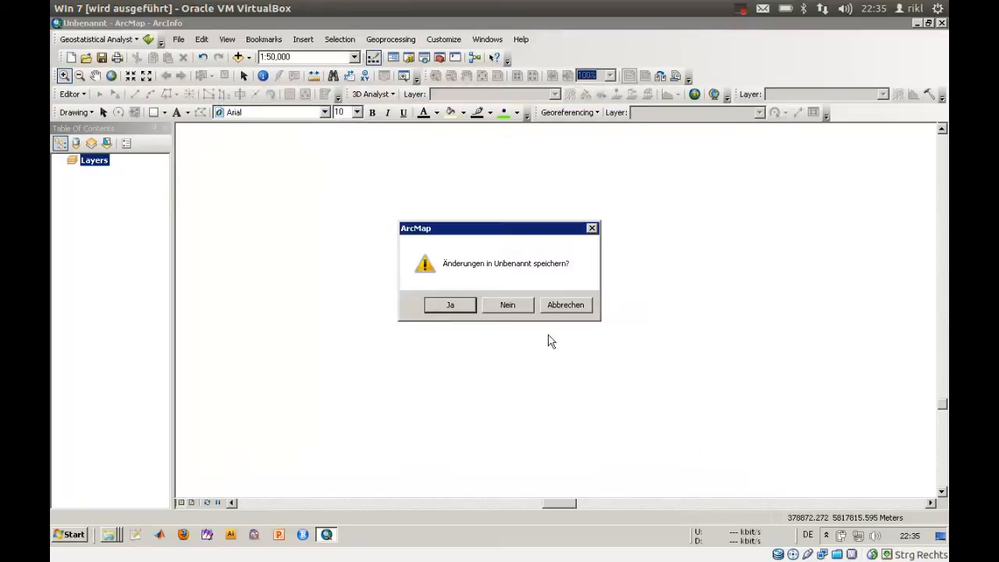
click(507, 304)
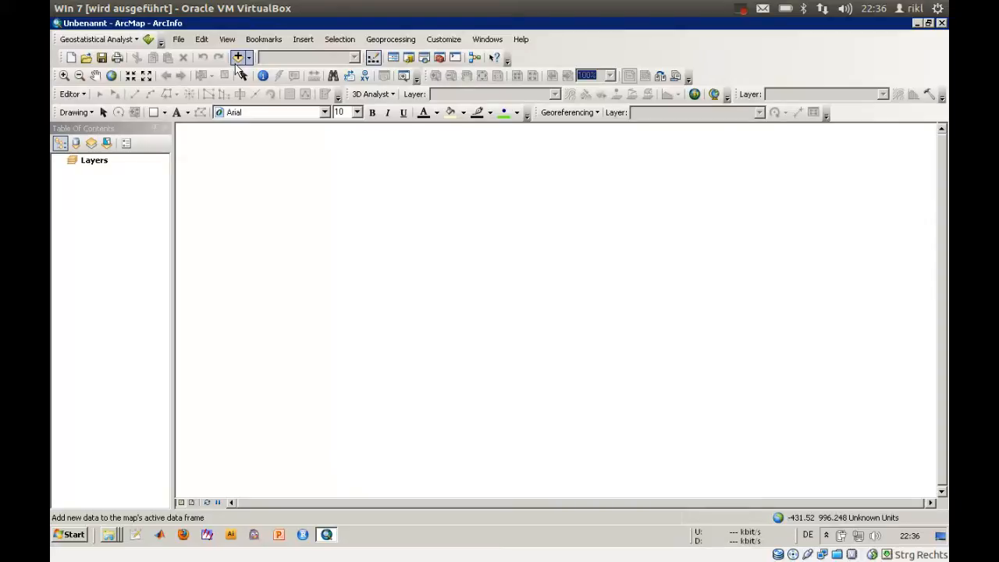
Step: Add the satellite raster p193r023_7p20000814_z33_nn80.tif from the georef folder to the map
click(238, 58)
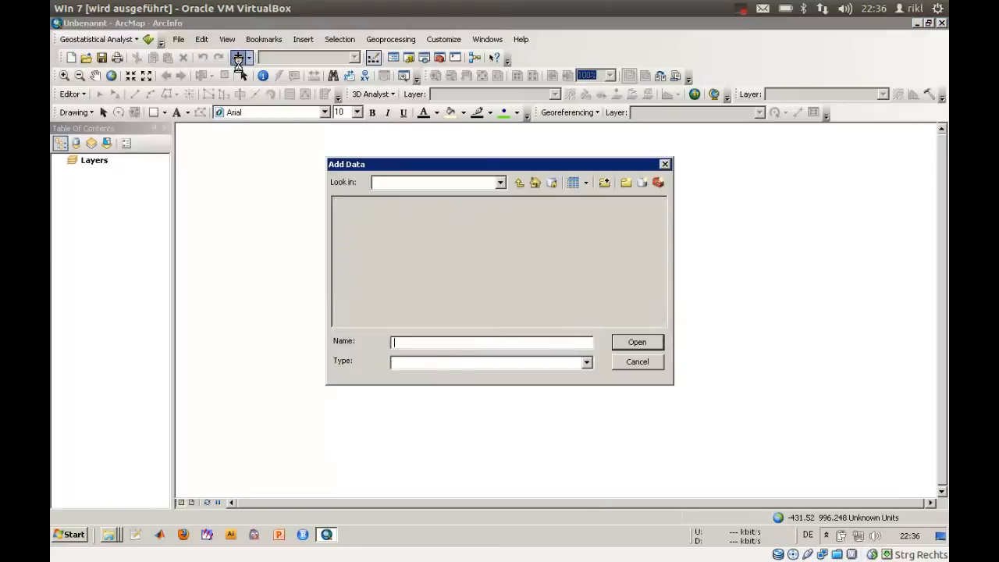
drag(490, 164, 434, 183)
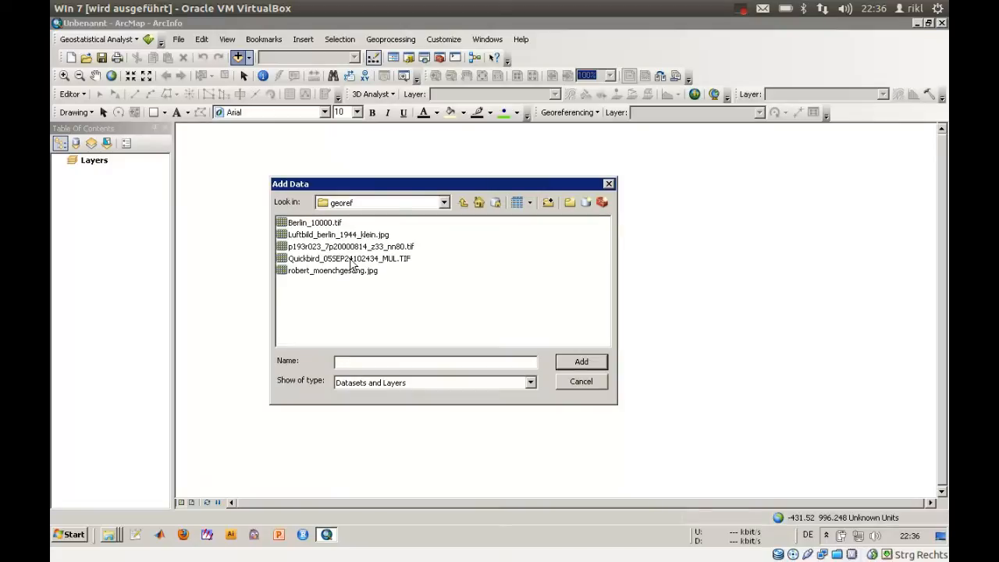
click(325, 224)
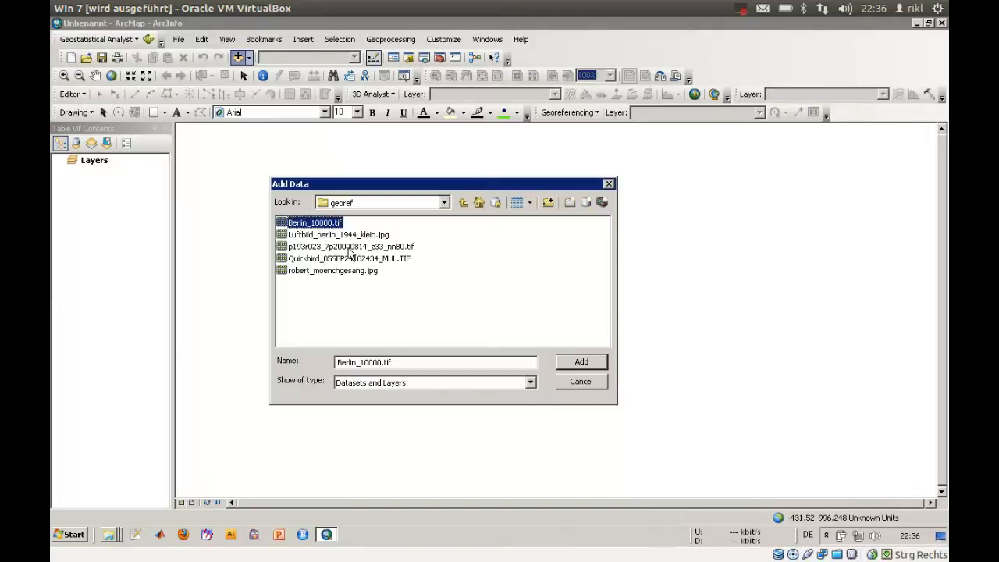
click(348, 247)
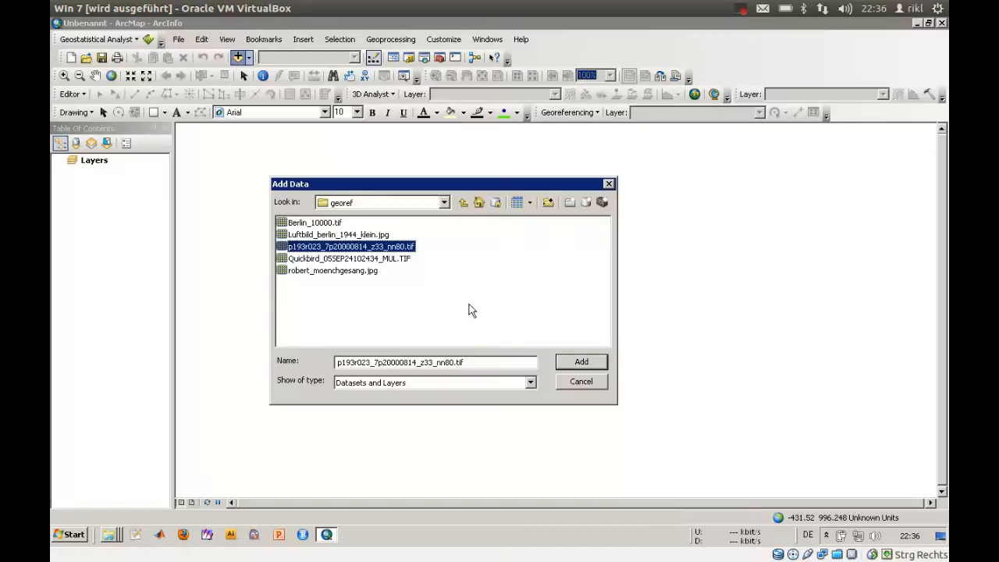
click(580, 363)
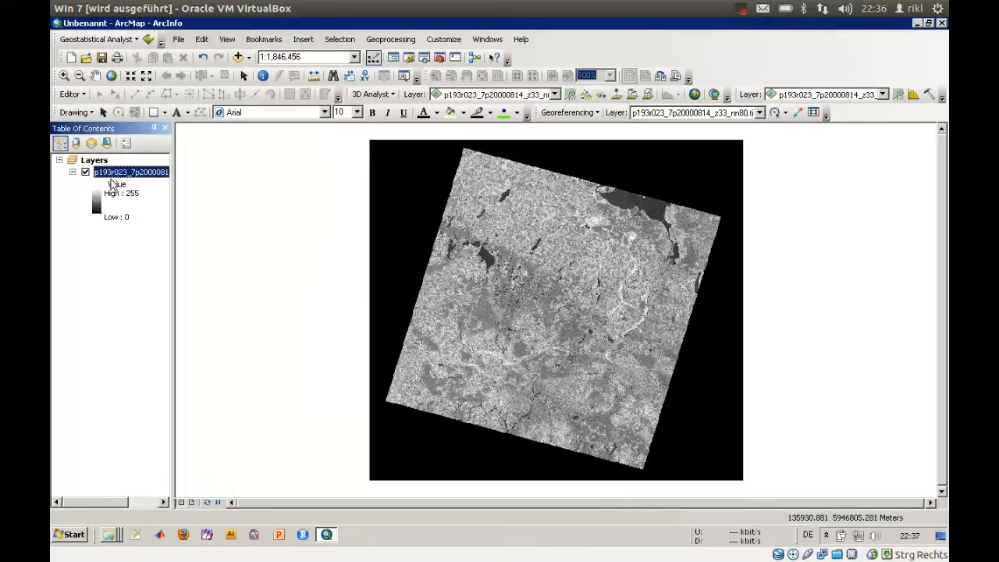
Step: Zoom in on the Berlin city centre in the satellite image to inspect its detail and map coordinates
click(162, 172)
click(63, 76)
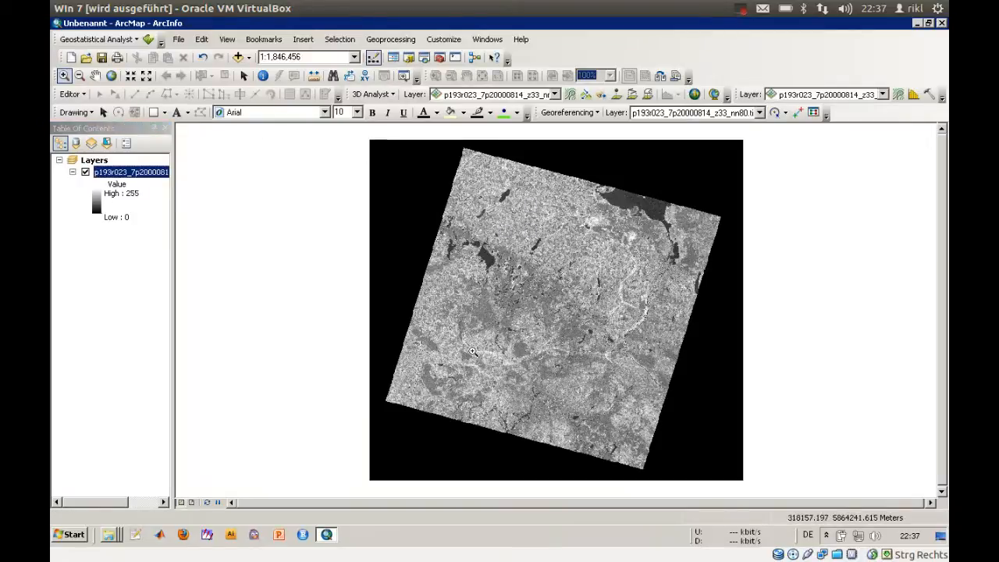
drag(518, 367, 615, 446)
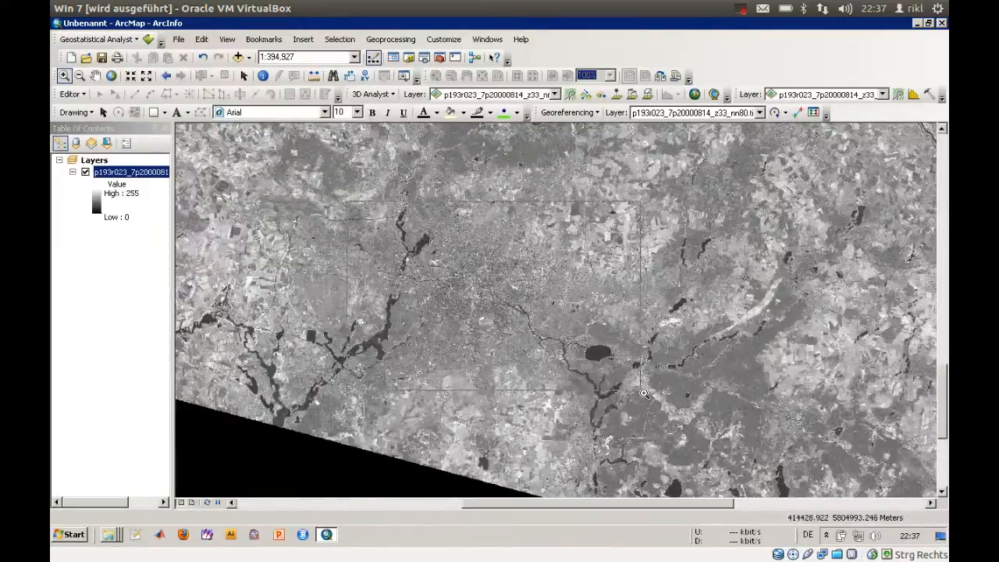
click(500, 295)
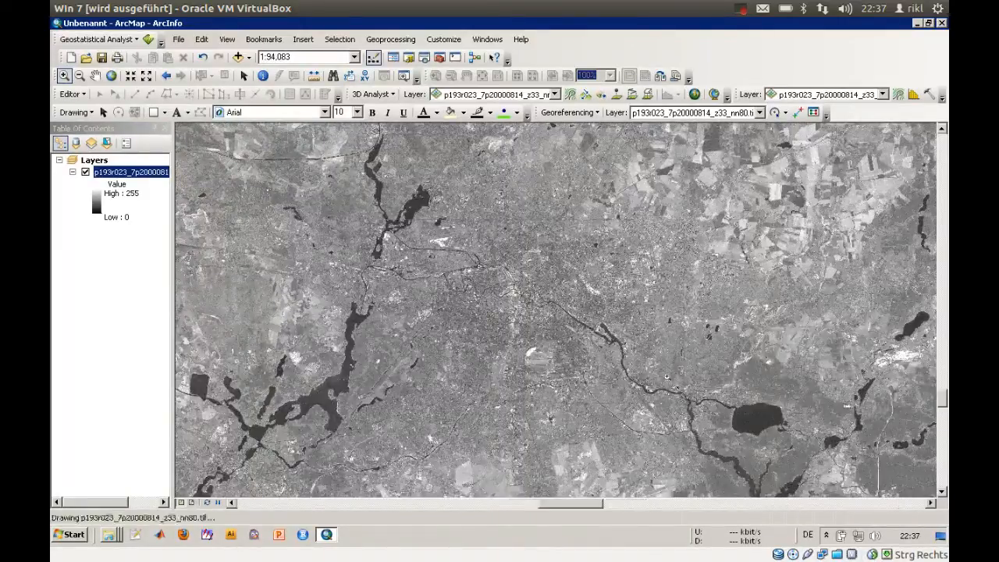
click(527, 304)
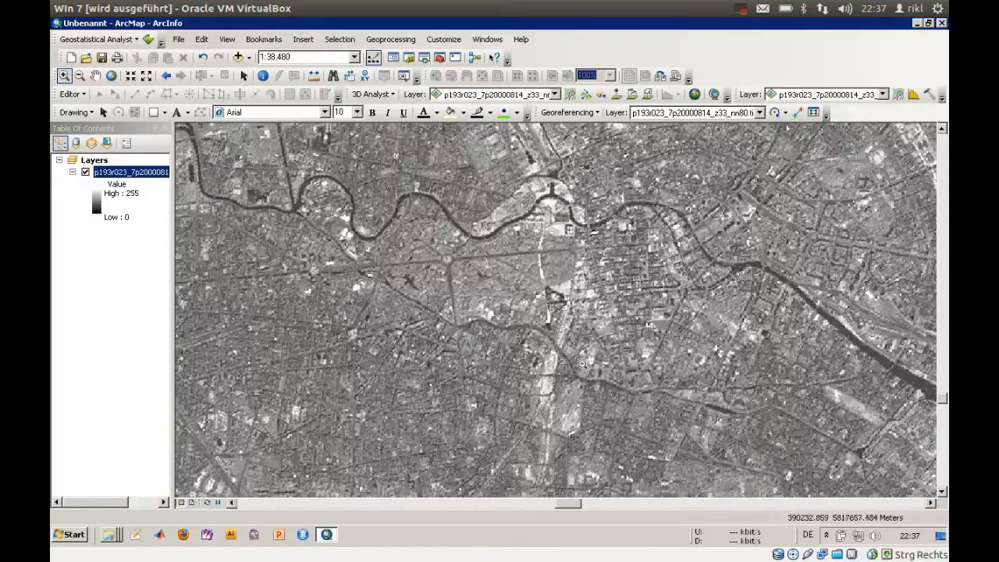
click(552, 326)
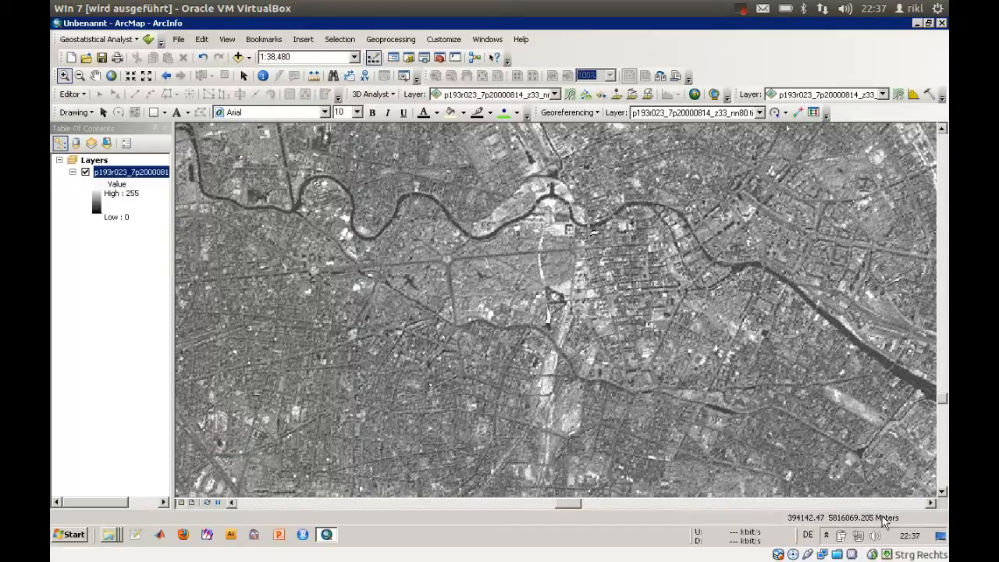
Step: Examine the satellite layer's source properties, including its extent, spatial reference and band statistics
right_click(124, 163)
right_click(123, 173)
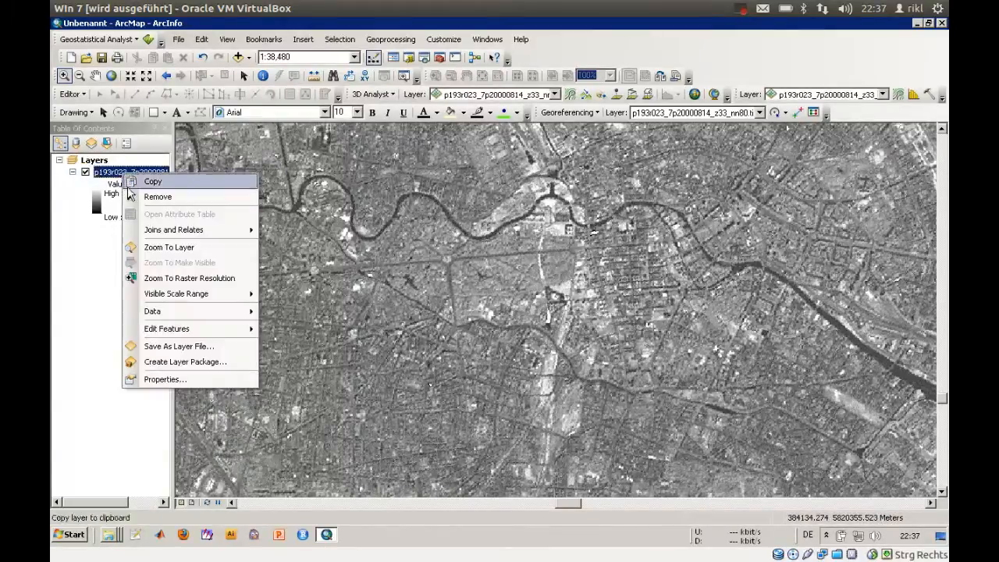
click(189, 379)
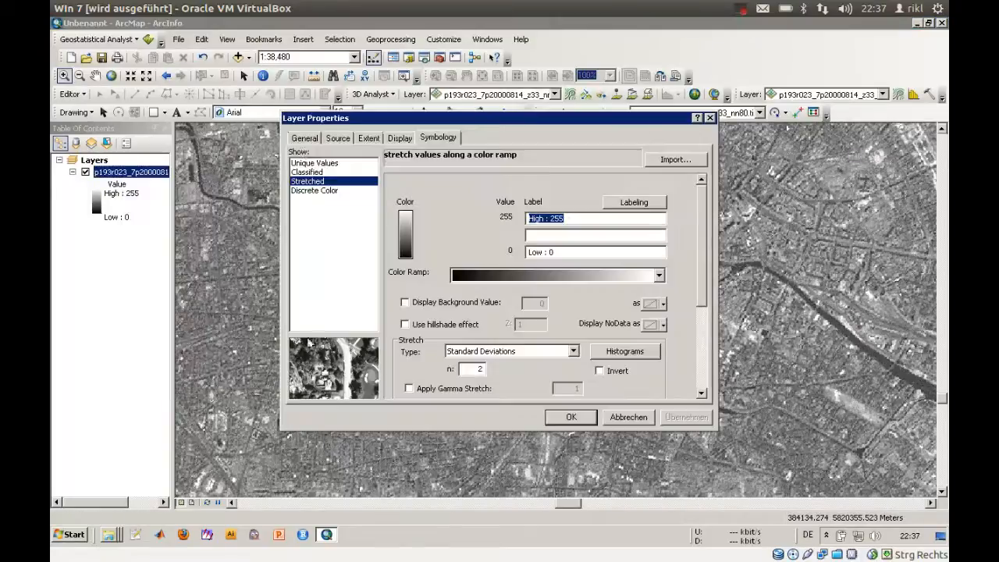
click(341, 140)
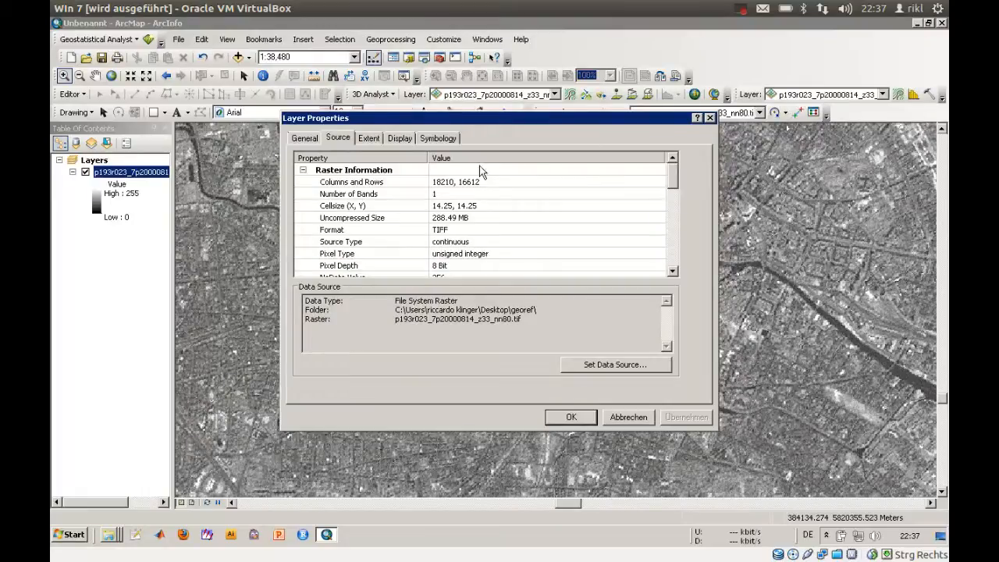
click(303, 170)
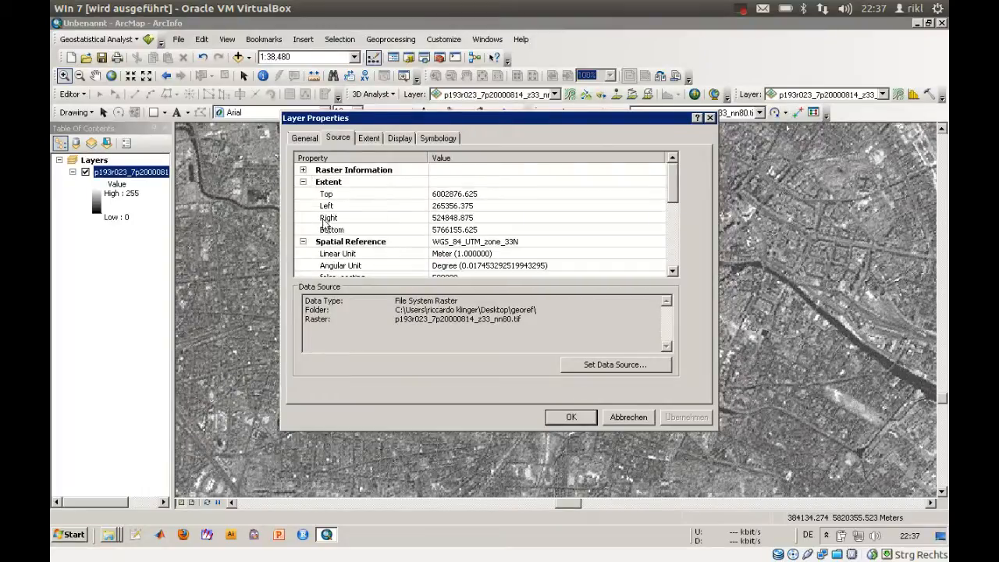
click(303, 182)
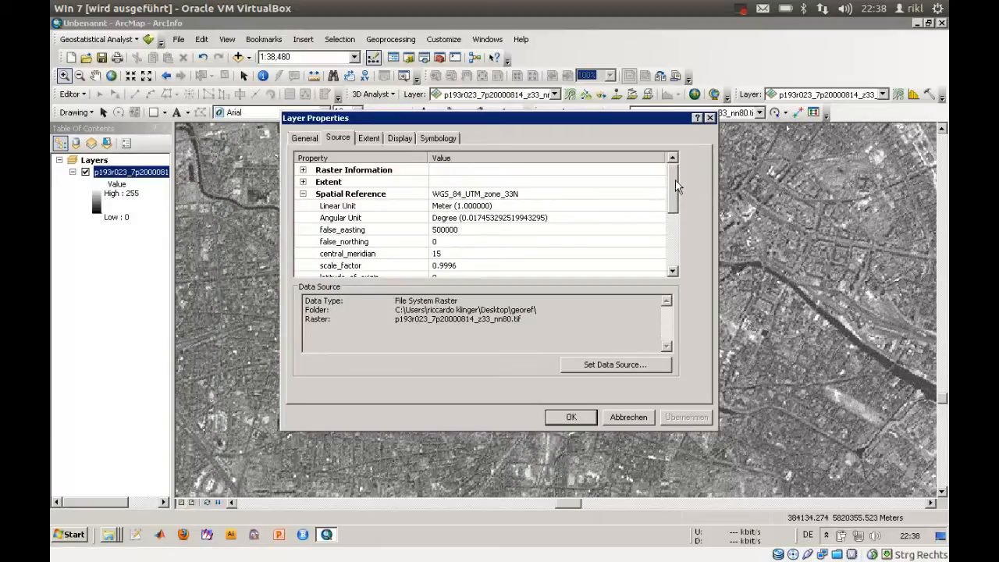
drag(676, 183, 678, 187)
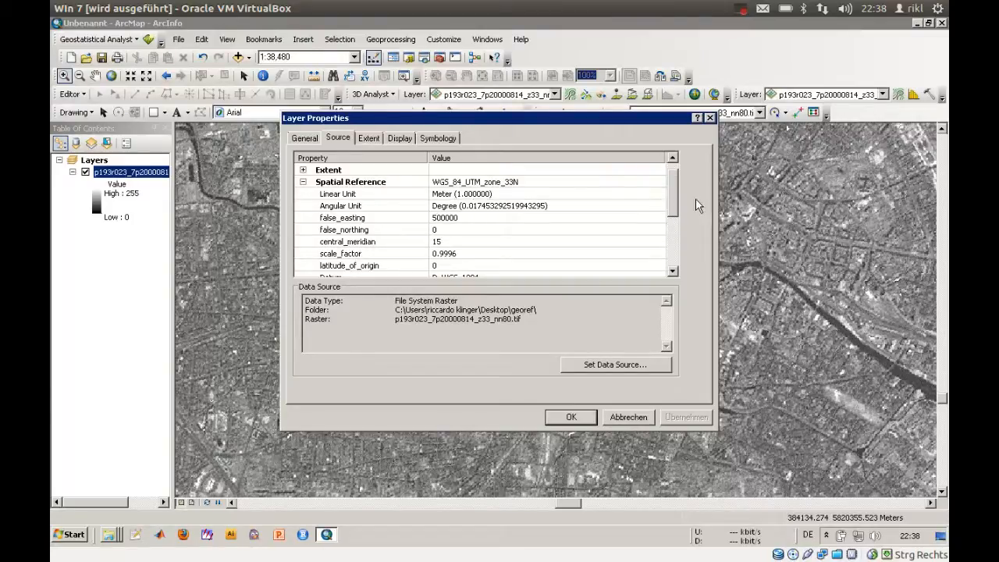
mouse_move(671, 181)
mouse_down()
mouse_move(681, 202)
mouse_move(680, 192)
mouse_up()
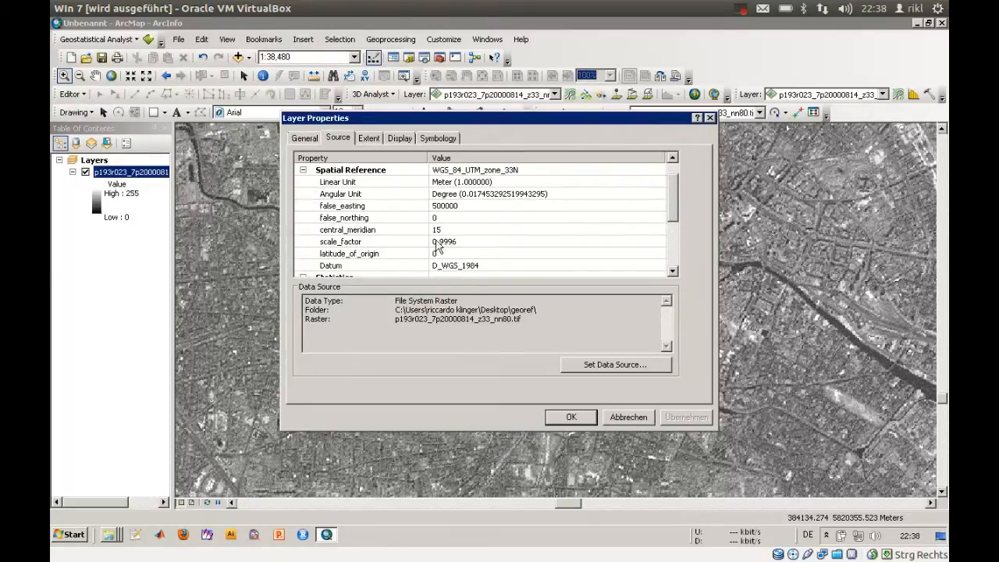
drag(677, 187, 659, 297)
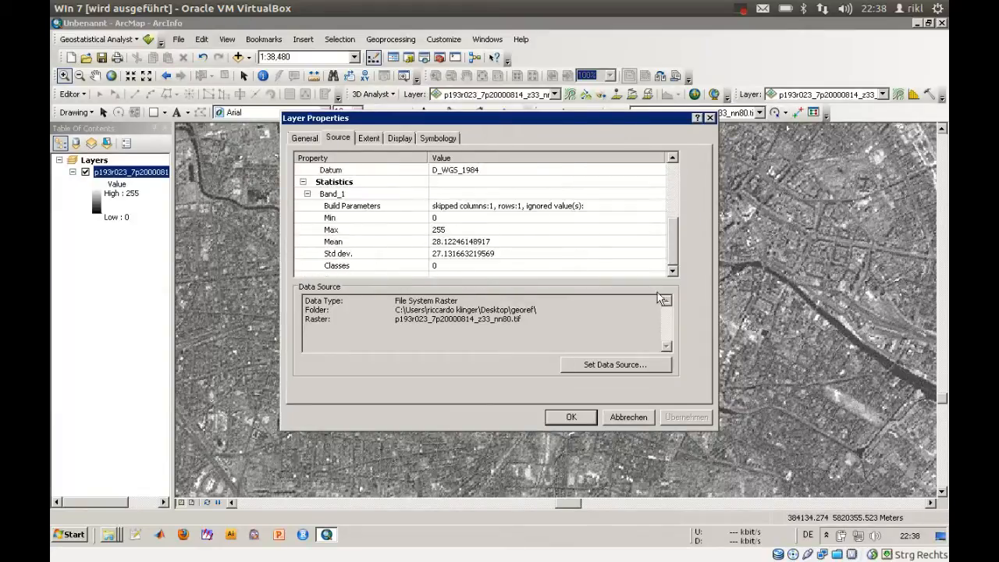
click(570, 420)
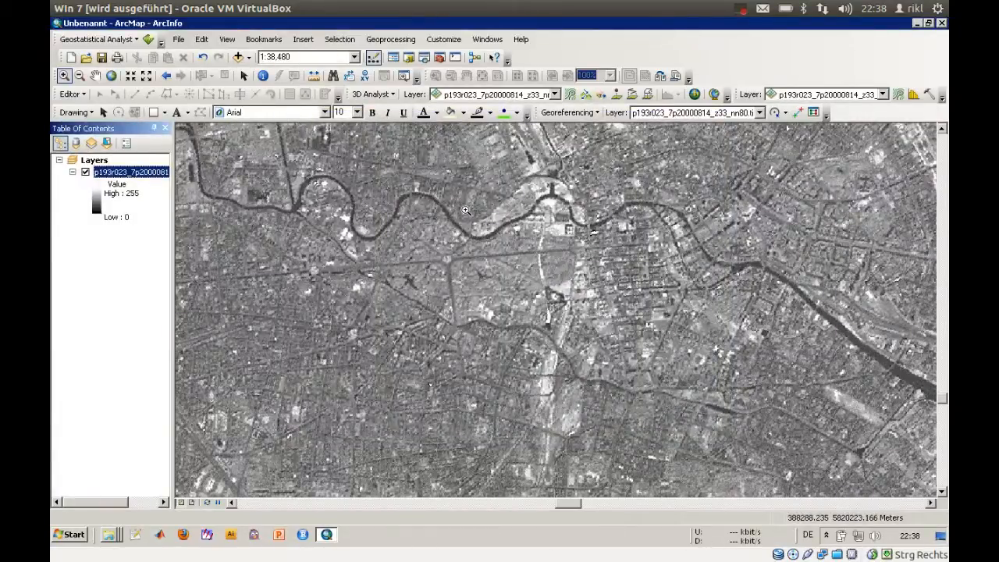
Step: Add the scanned map Berlin_10000.tif from the georef folder to the map
click(237, 58)
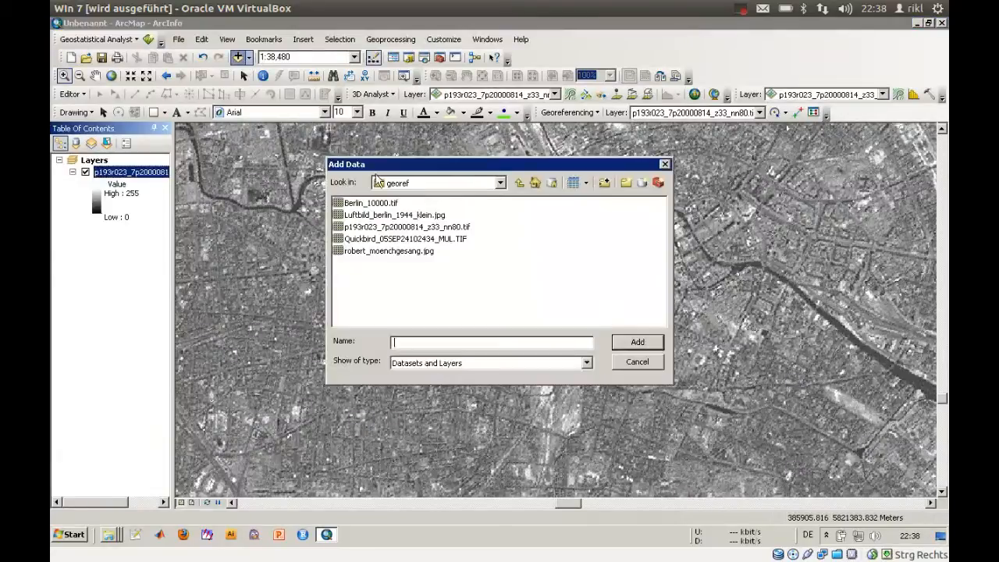
click(387, 205)
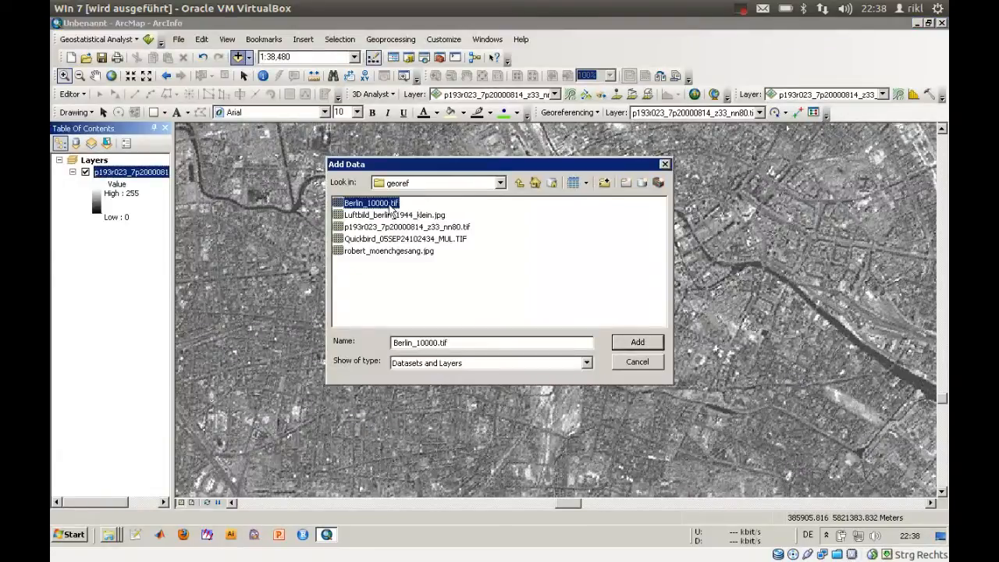
click(635, 348)
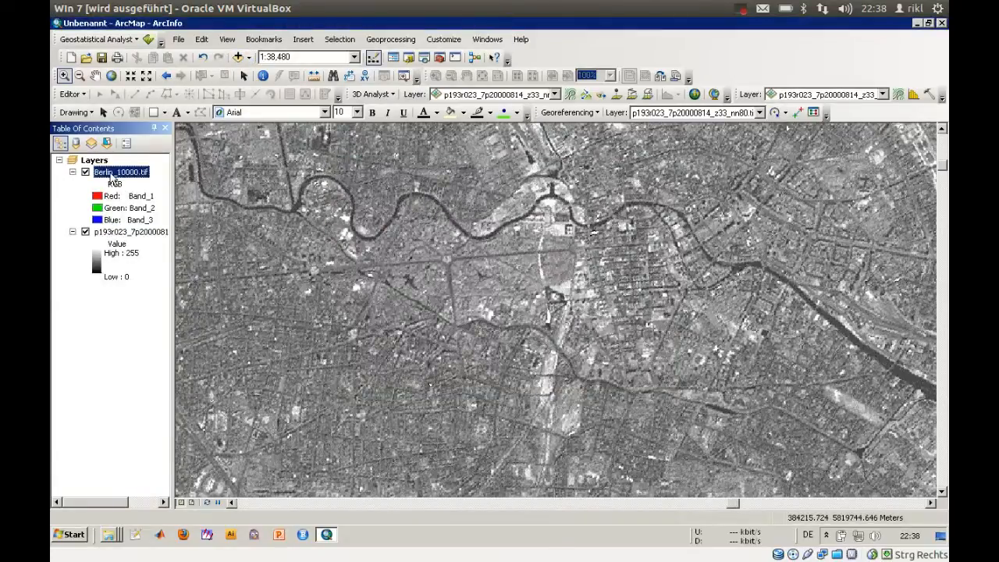
Step: Zoom to the Berlin_10000.tif layer and inspect the pixels and coordinates at the scan's upper-left corner
right_click(114, 179)
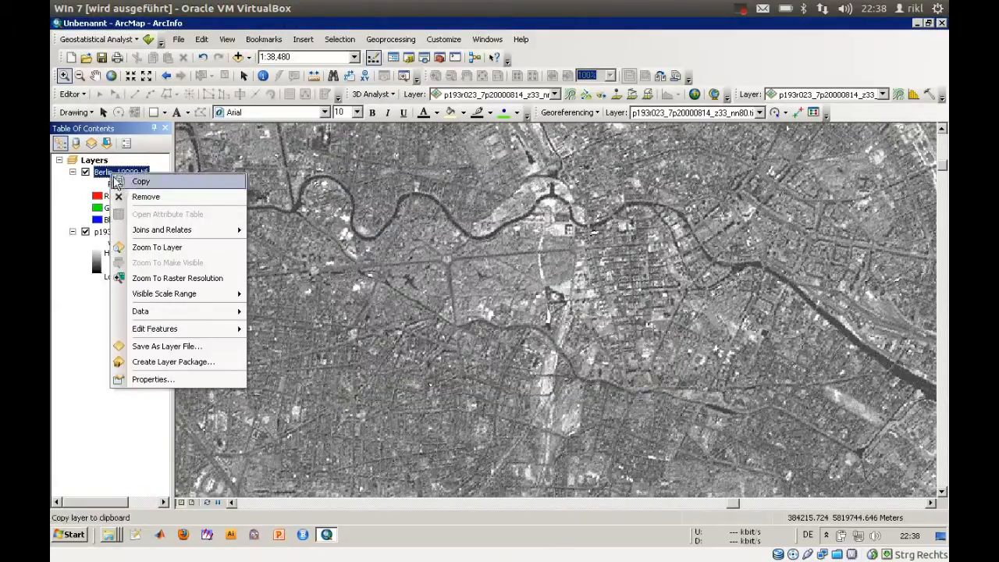
click(159, 248)
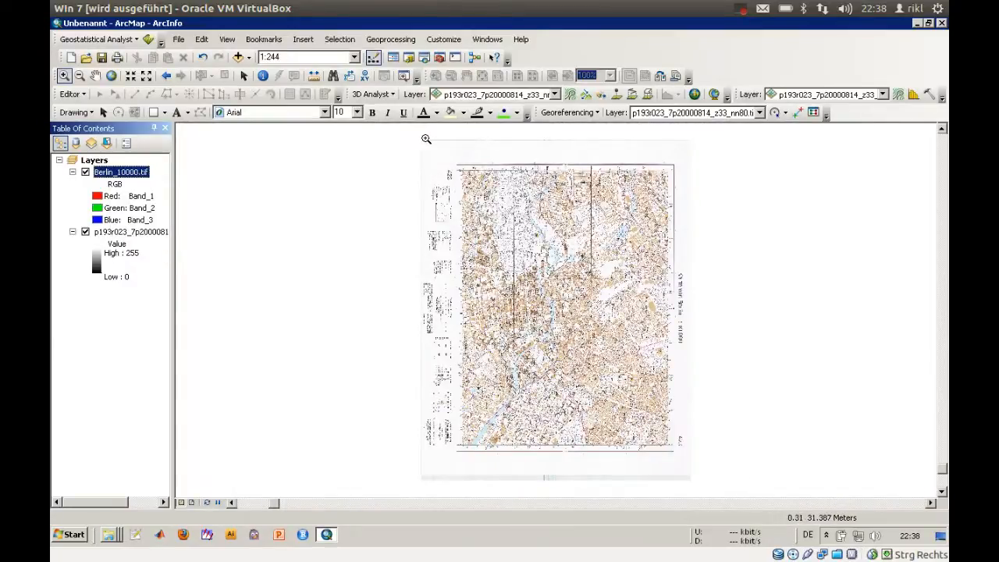
drag(414, 138, 429, 150)
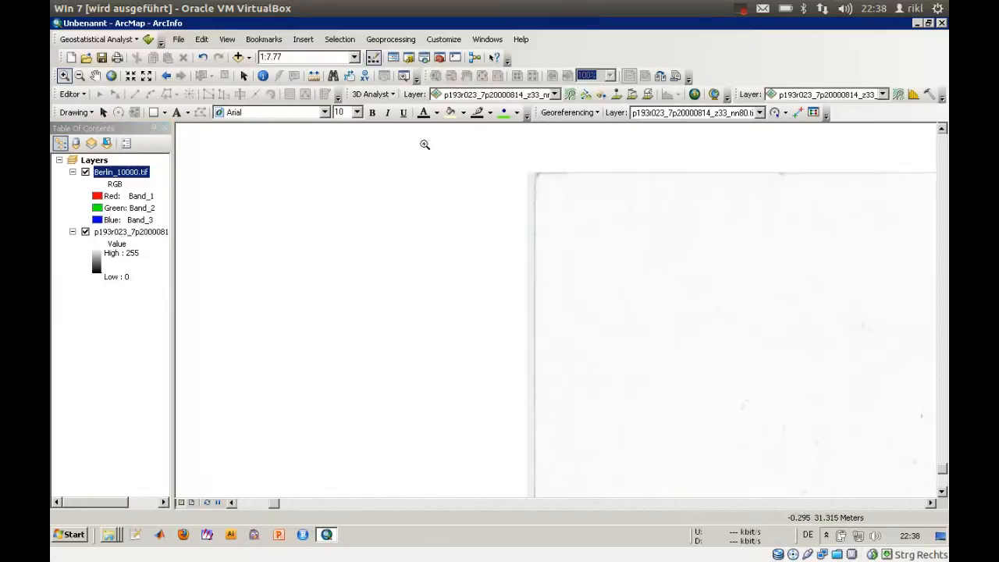
drag(523, 170, 554, 188)
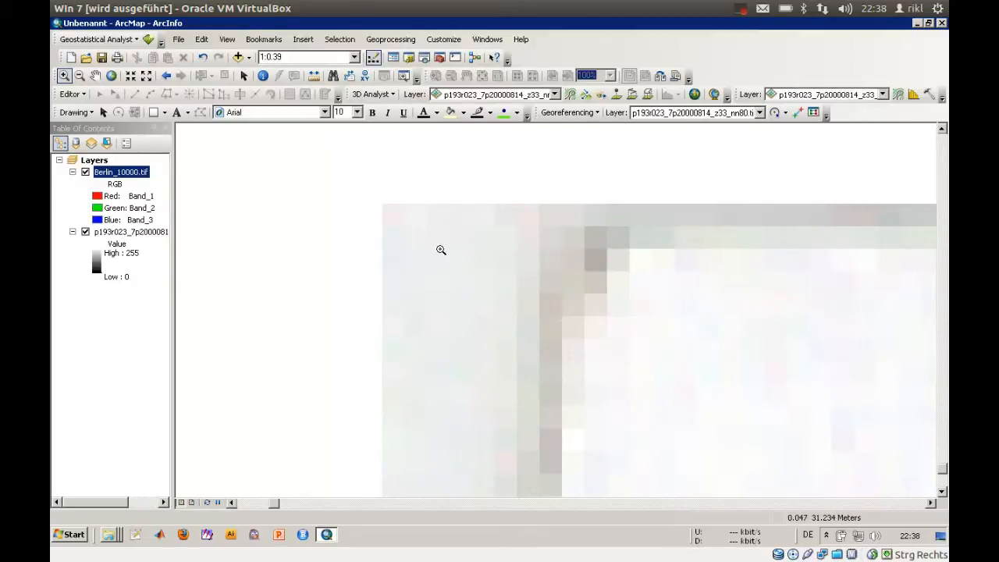
Step: Check the spatial reference of the Berlin_10000.tif layer in its source properties
right_click(108, 171)
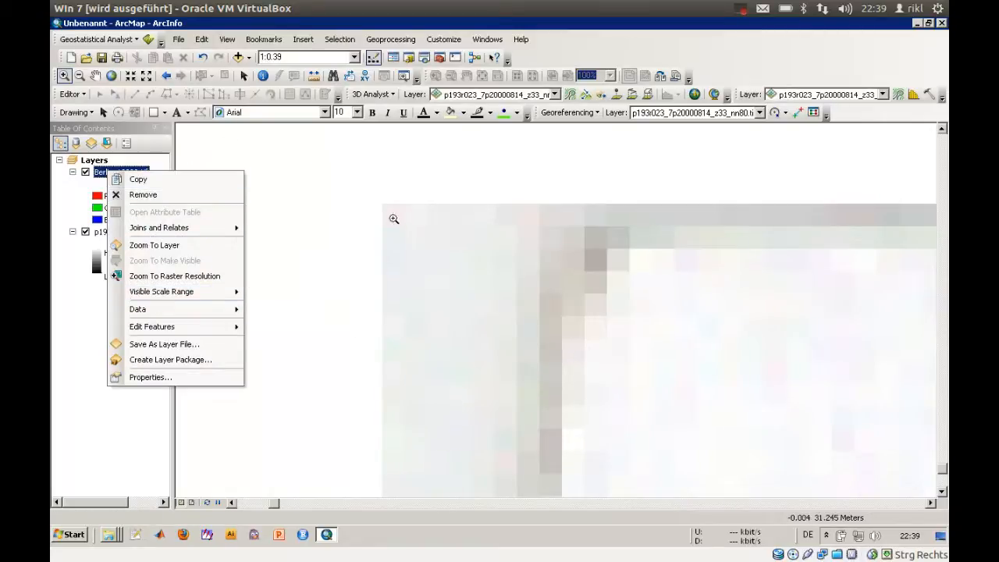
click(156, 376)
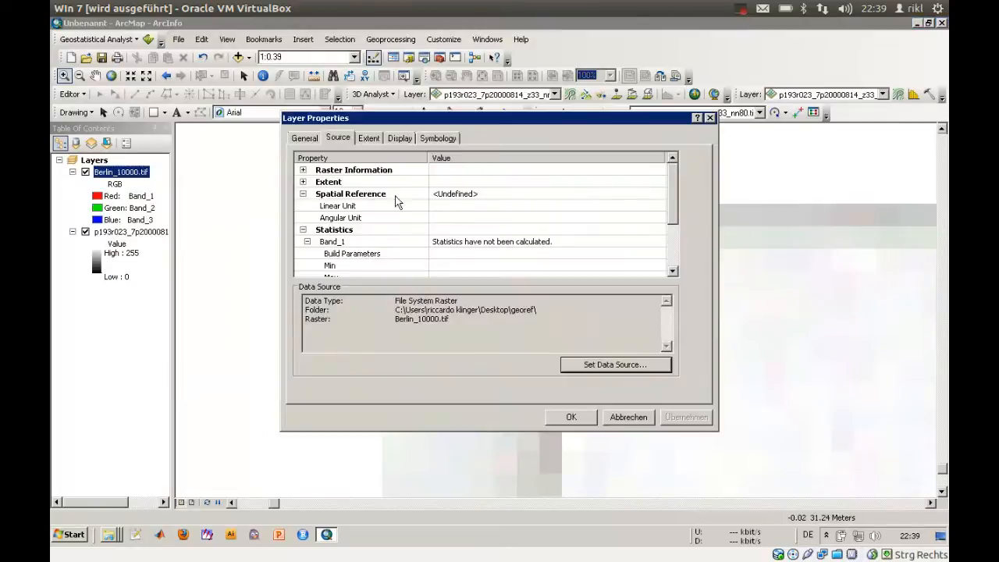
click(570, 418)
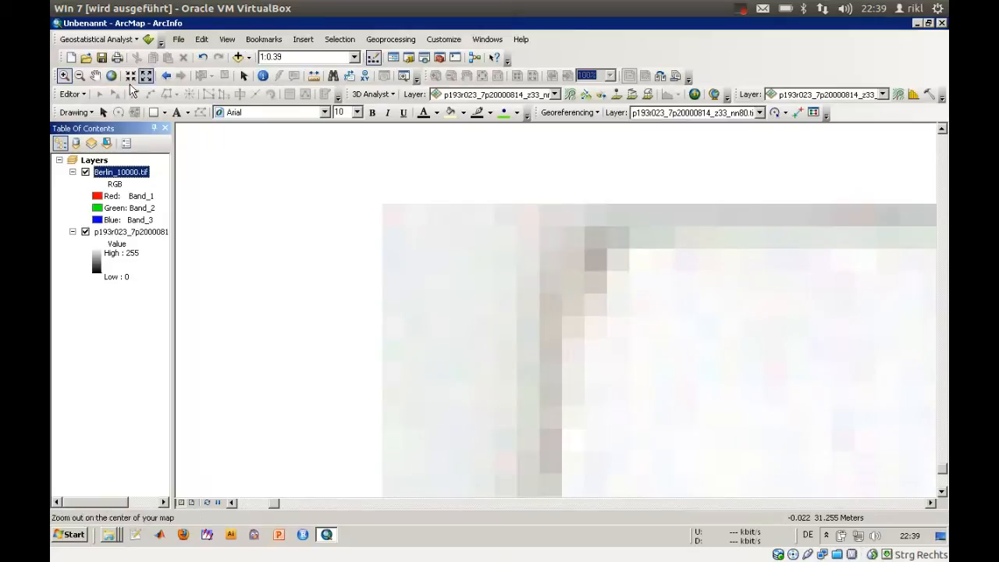
Step: Show the full extent of Berlin_10000.tif again and examine the streets and grid lines around Spittelmarkt up close
click(80, 78)
drag(356, 259, 545, 379)
right_click(131, 172)
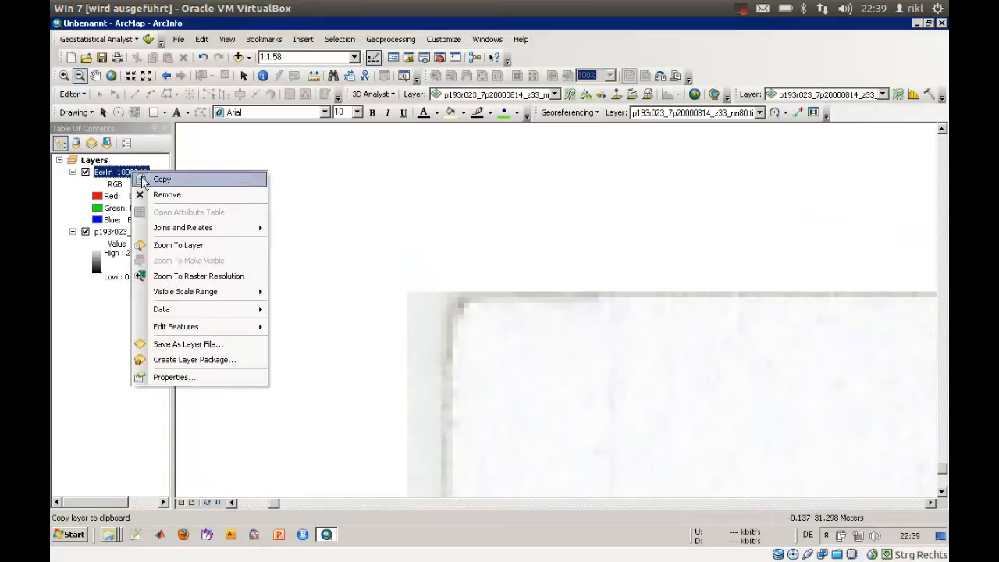
click(198, 248)
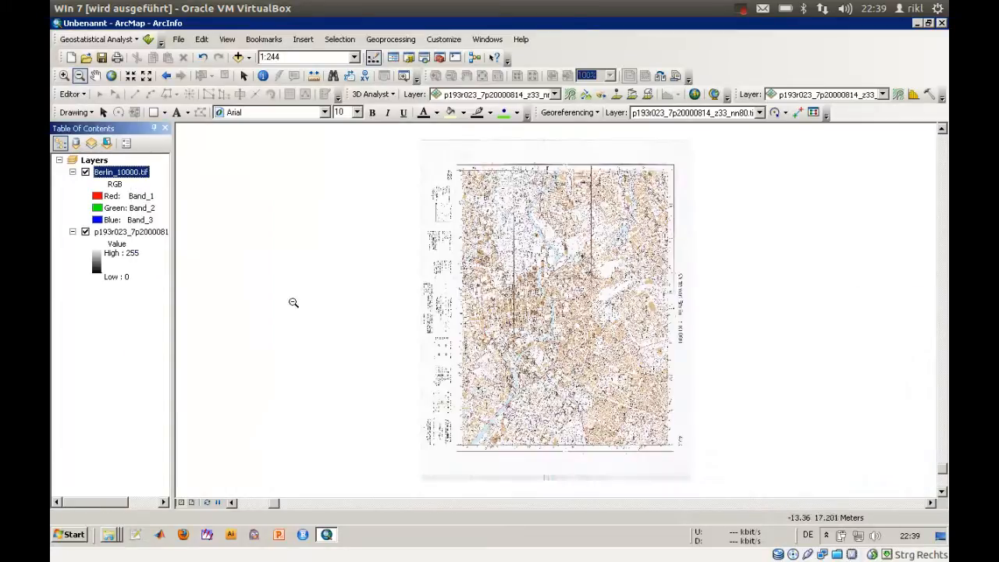
click(64, 76)
drag(478, 243, 569, 400)
drag(468, 260, 621, 343)
drag(421, 260, 518, 335)
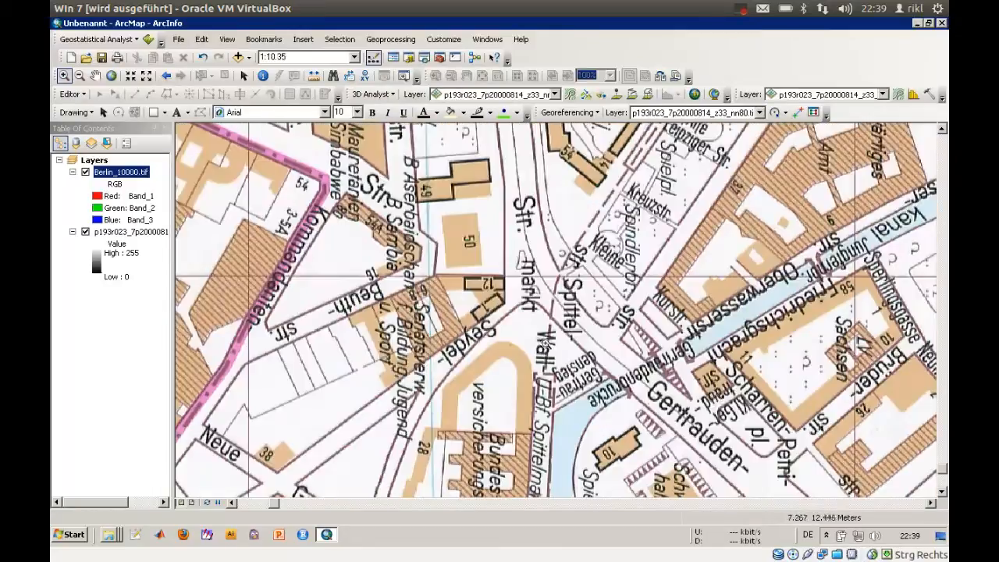
Step: Examine the scanned map at a smaller scale, from the legend margin across Mitte to the Spree bend
scroll(715, 400, up, 4)
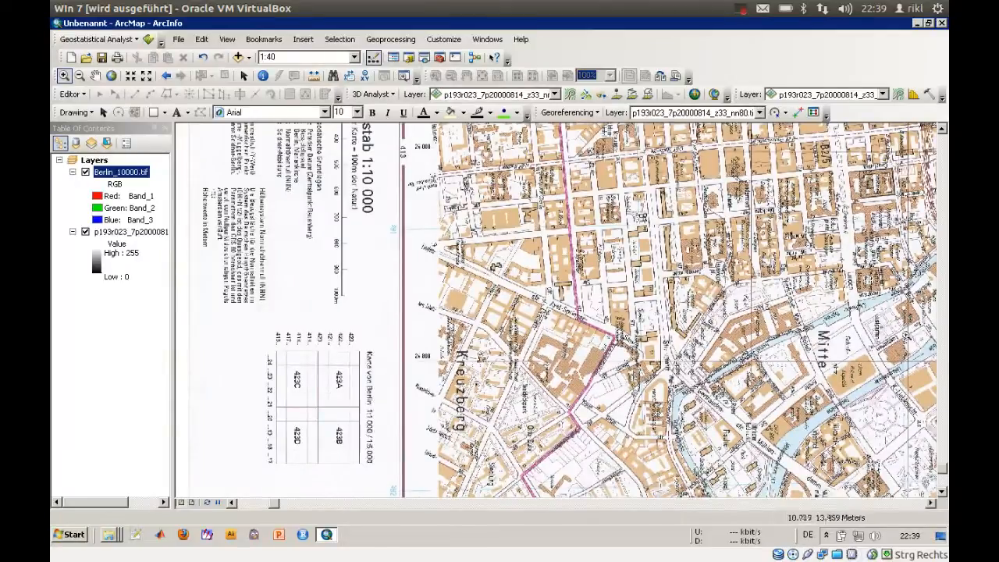
click(929, 503)
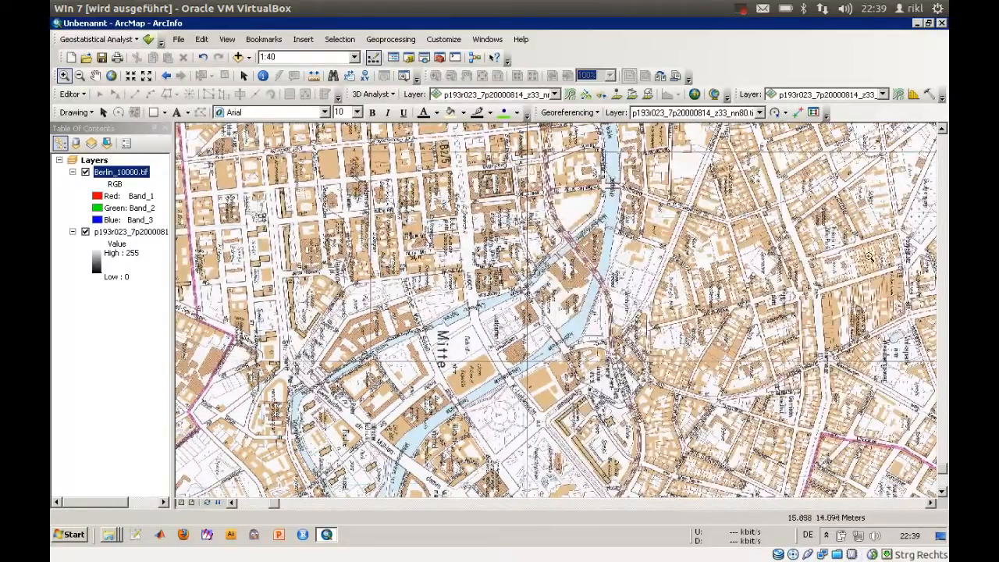
click(944, 158)
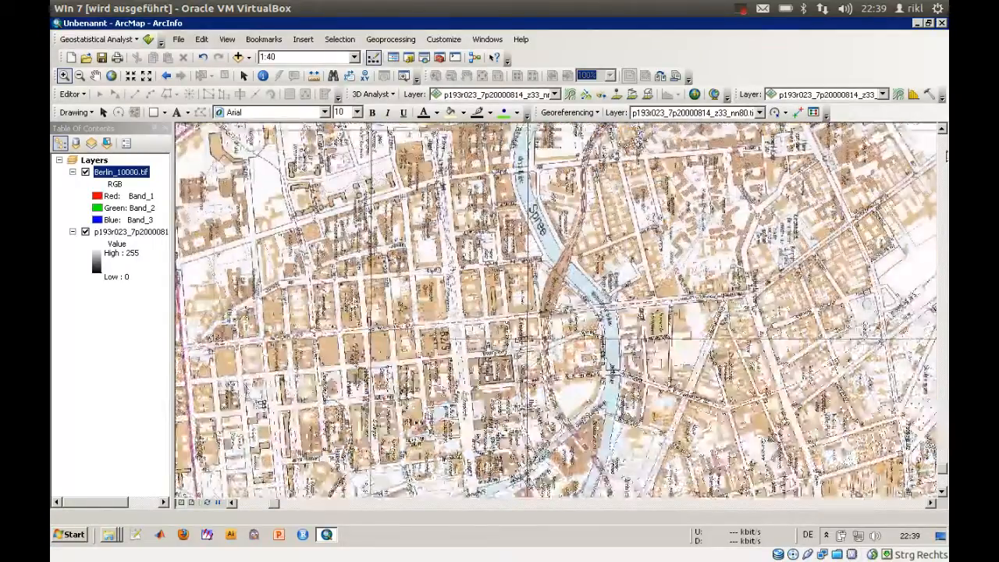
click(944, 158)
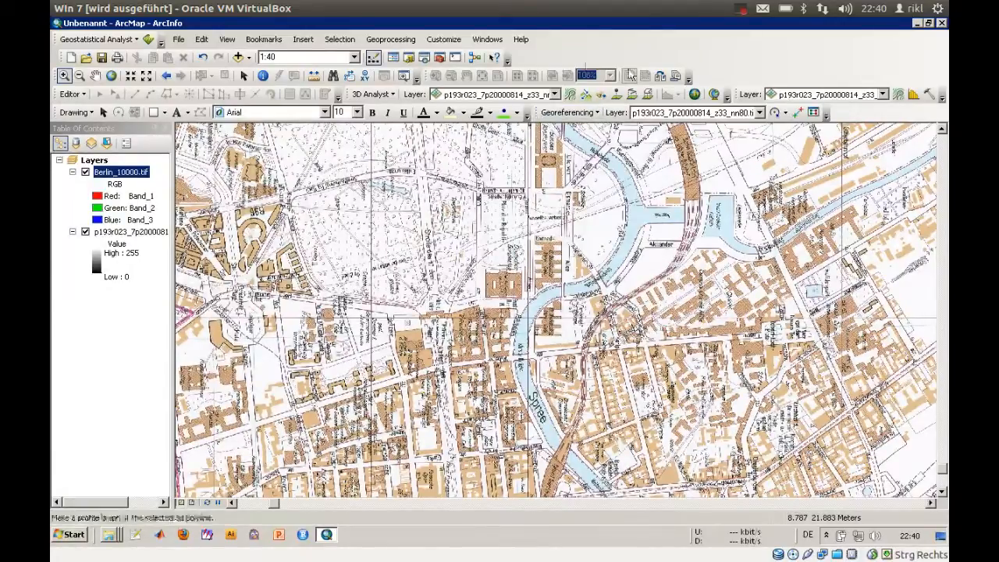
Step: Check in the list of available toolbars whether the Georeferencing toolbar is enabled
right_click(532, 57)
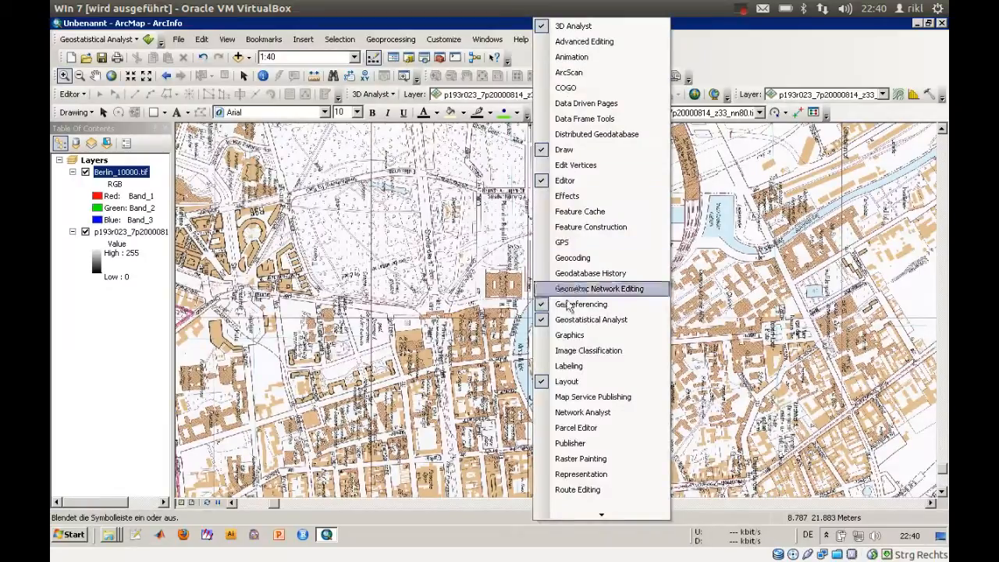
click(521, 56)
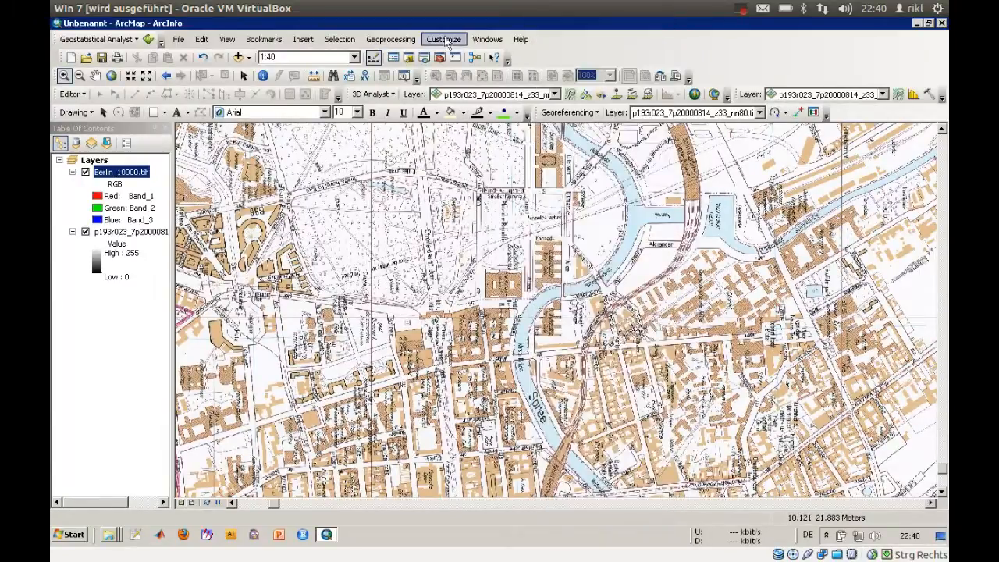
click(305, 39)
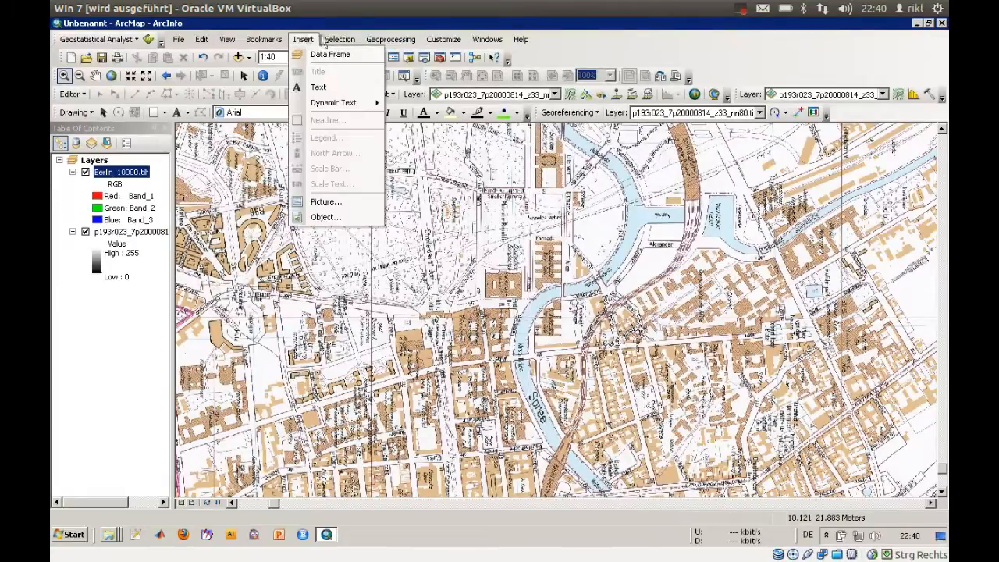
mouse_move(338, 40)
mouse_move(385, 43)
mouse_move(442, 39)
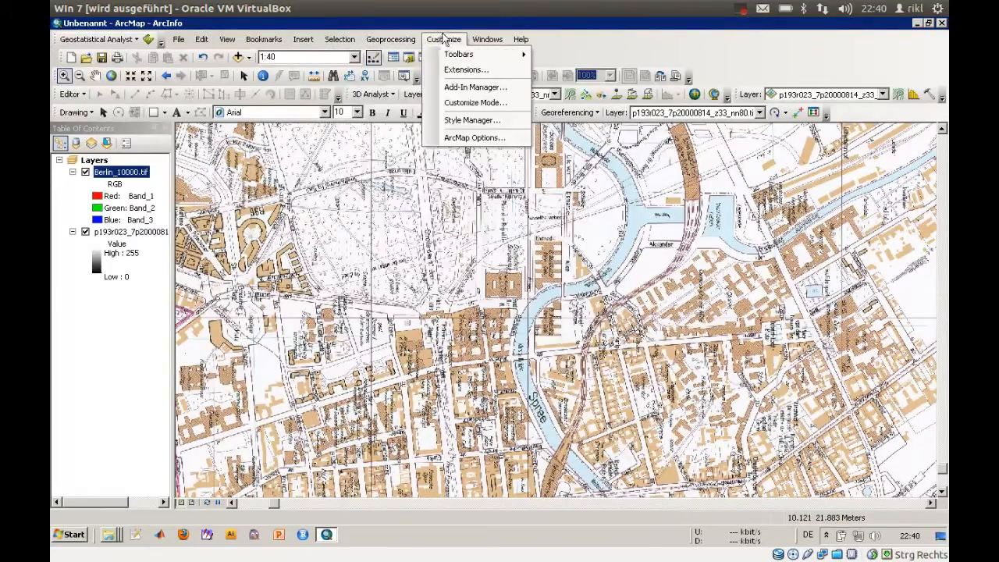
mouse_move(459, 57)
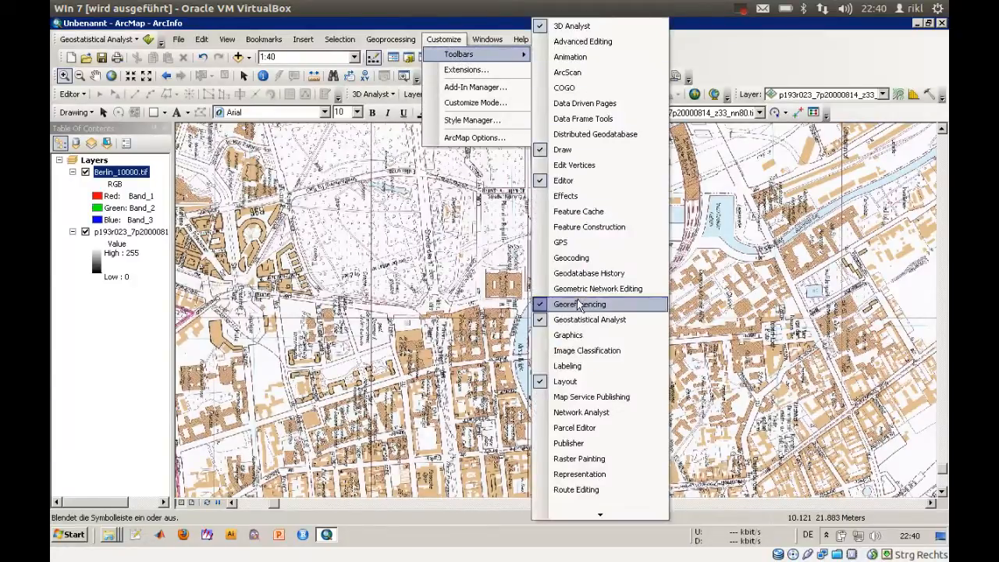
click(771, 57)
Step: Review the available georeferencing commands and the layer they are set to work on
click(593, 114)
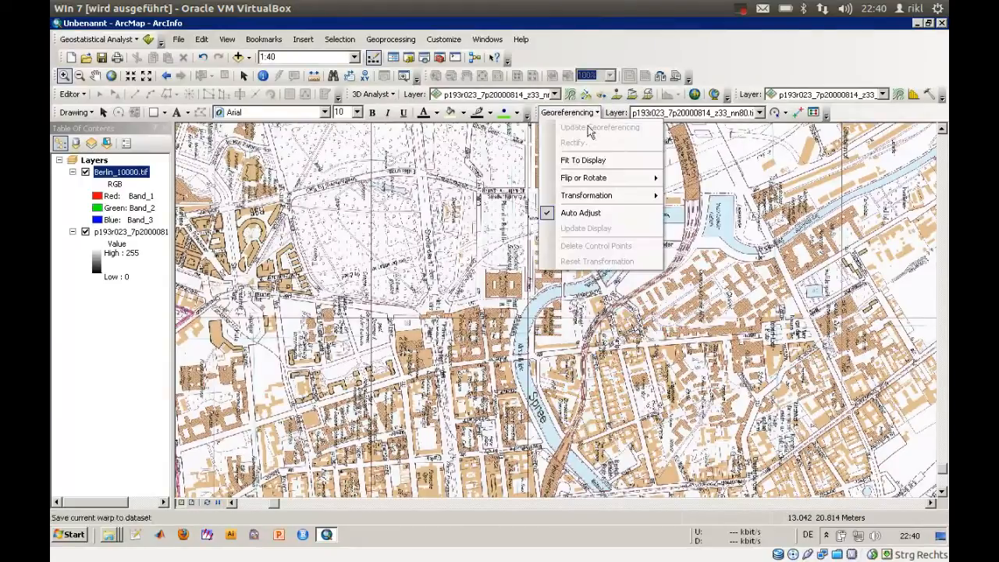
click(627, 159)
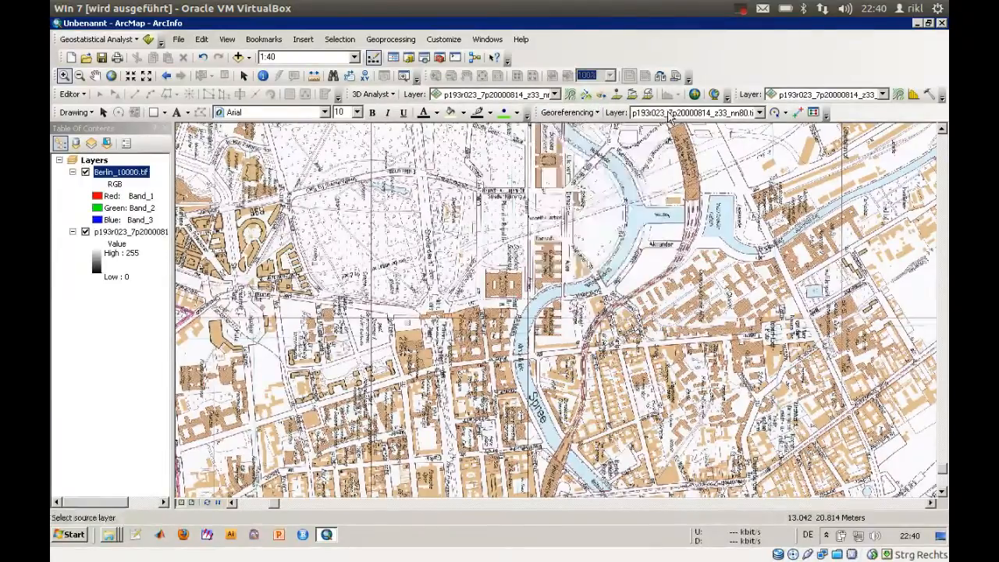
click(597, 113)
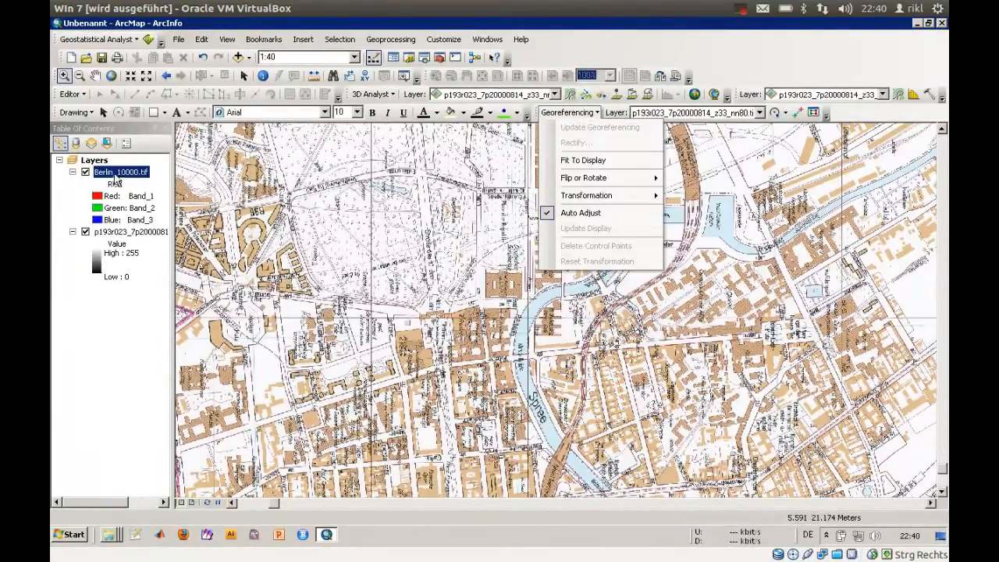
click(671, 116)
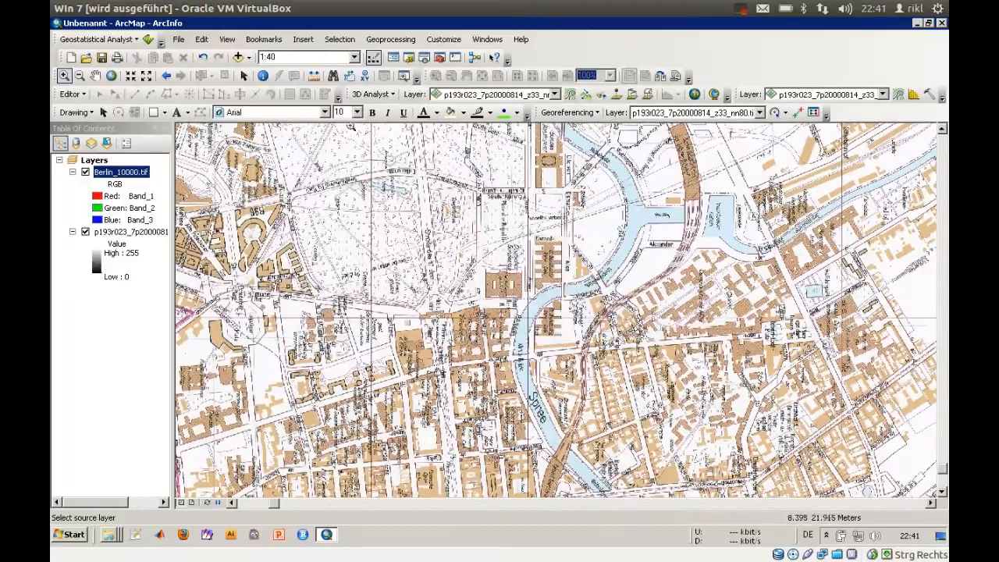
Step: Bring the whole Berlin_10000.tif scan into view to look at its overall extent and orientation
click(79, 76)
drag(337, 203, 704, 400)
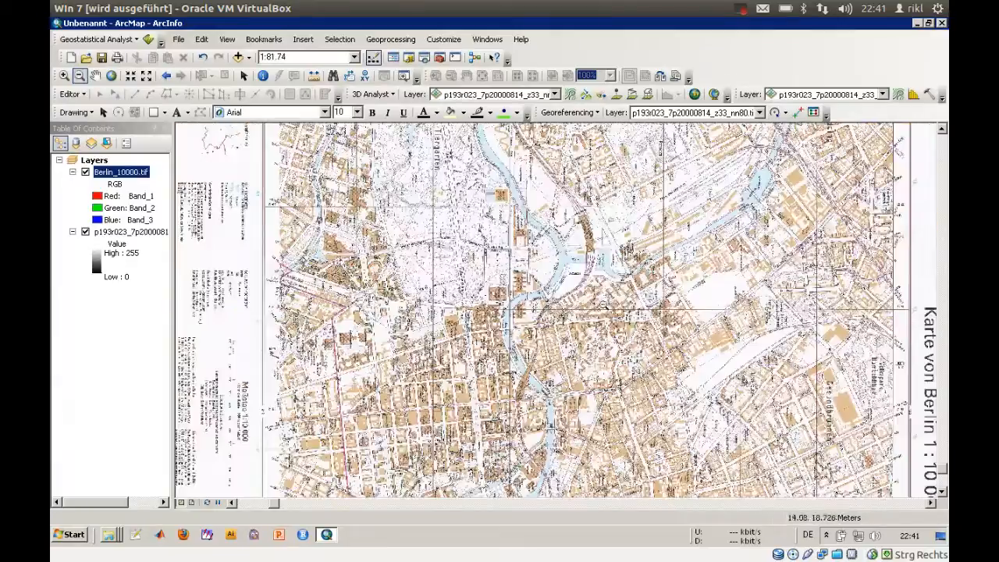
drag(529, 242, 616, 356)
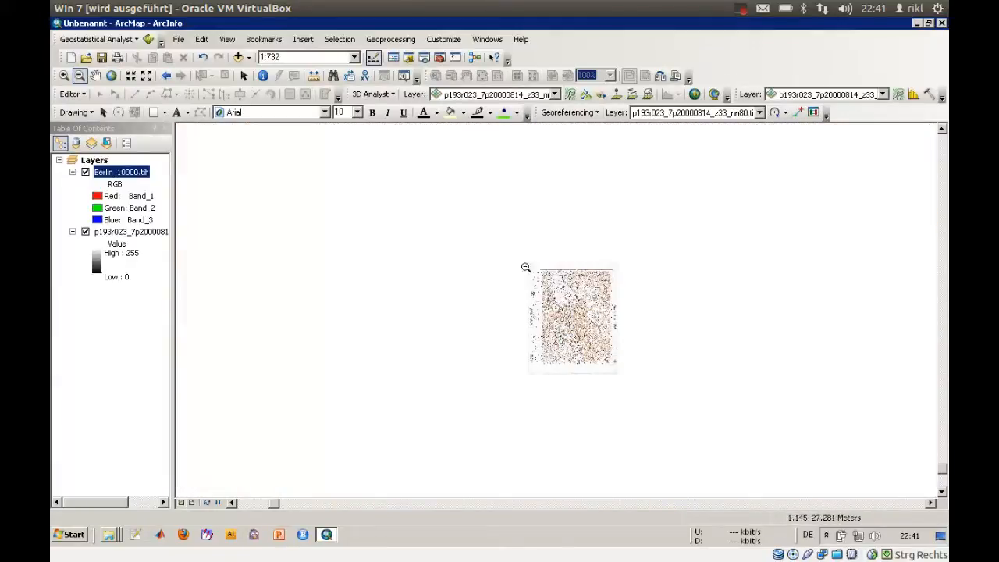
click(64, 75)
drag(540, 271, 614, 367)
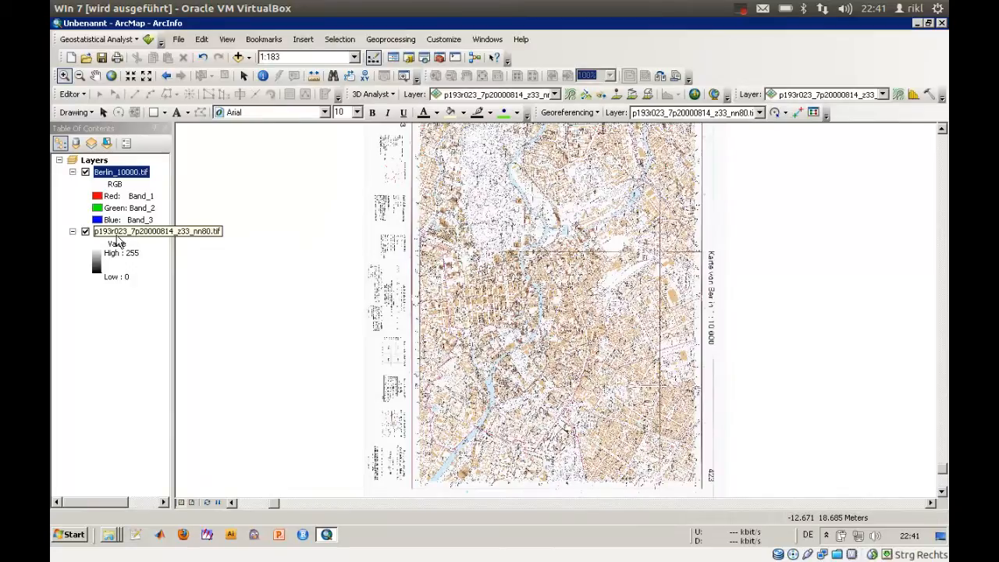
Step: Zoom to the p193r023_7p20000814_z33_nn80.tif satellite layer and frame central Berlin along the Spree
right_click(117, 233)
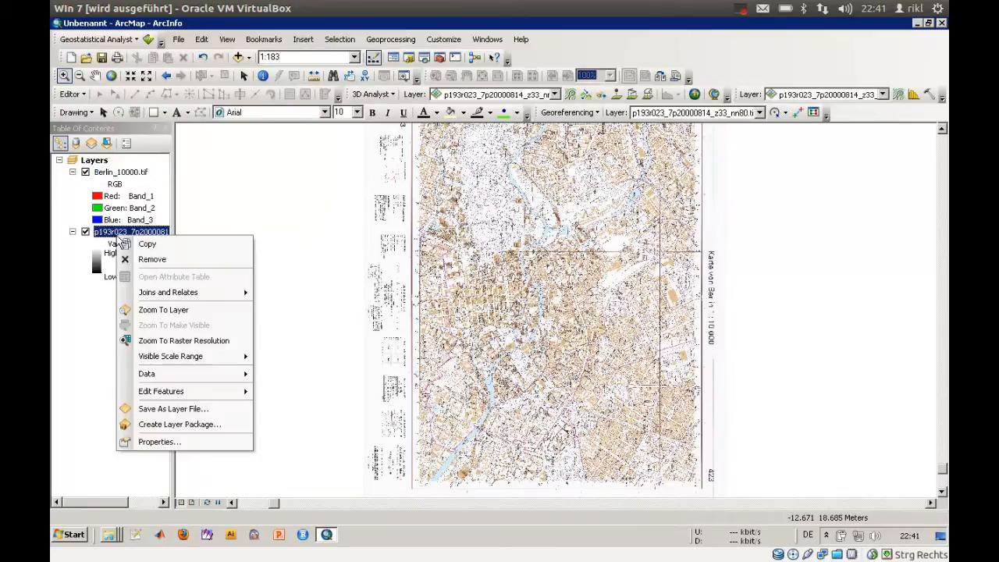
click(160, 311)
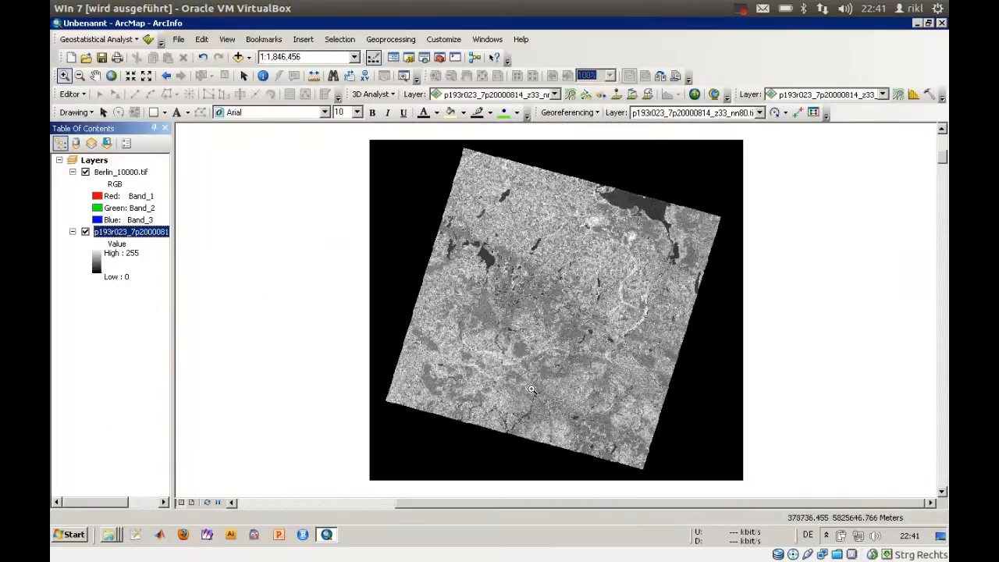
drag(527, 384, 591, 441)
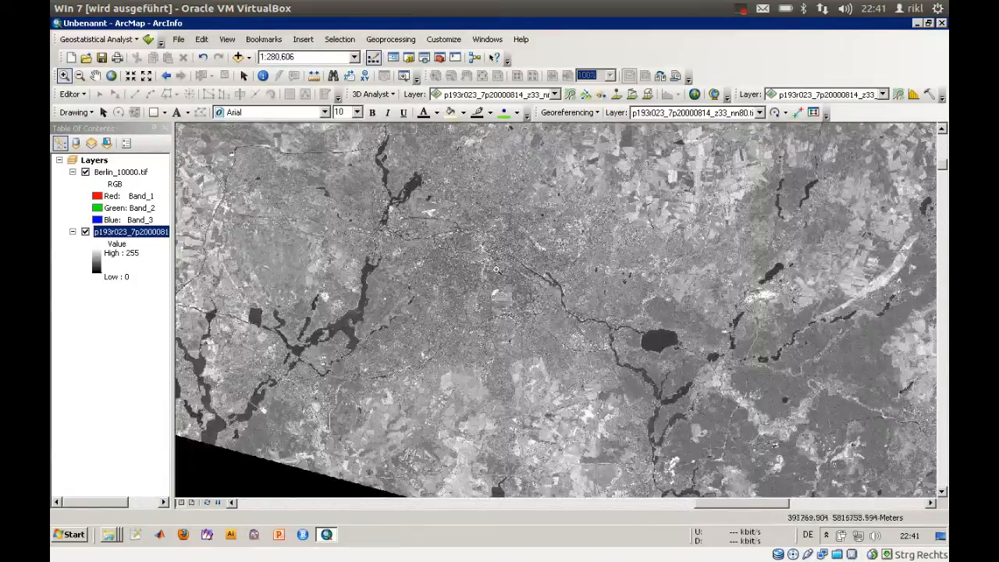
drag(426, 201, 539, 290)
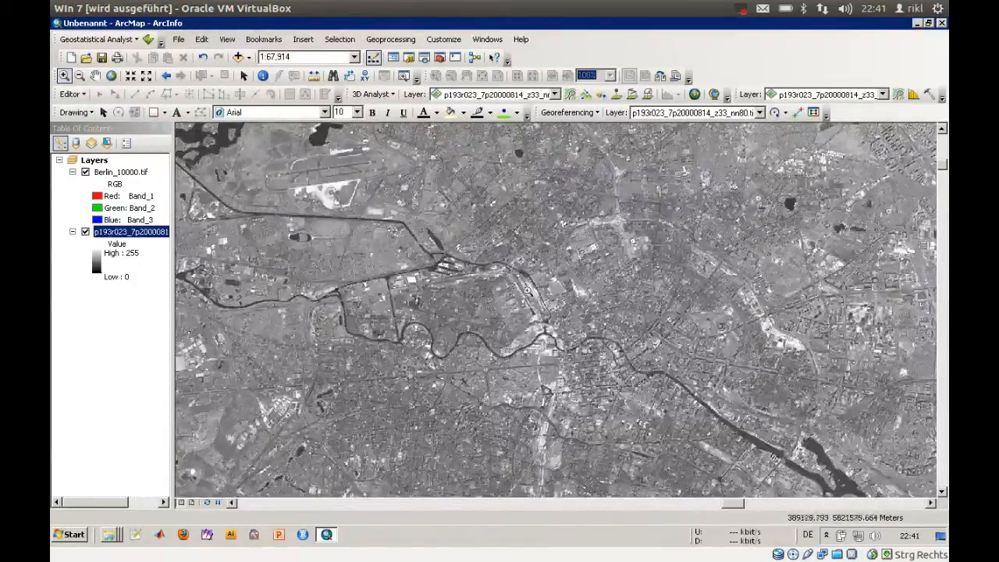
drag(582, 378, 695, 427)
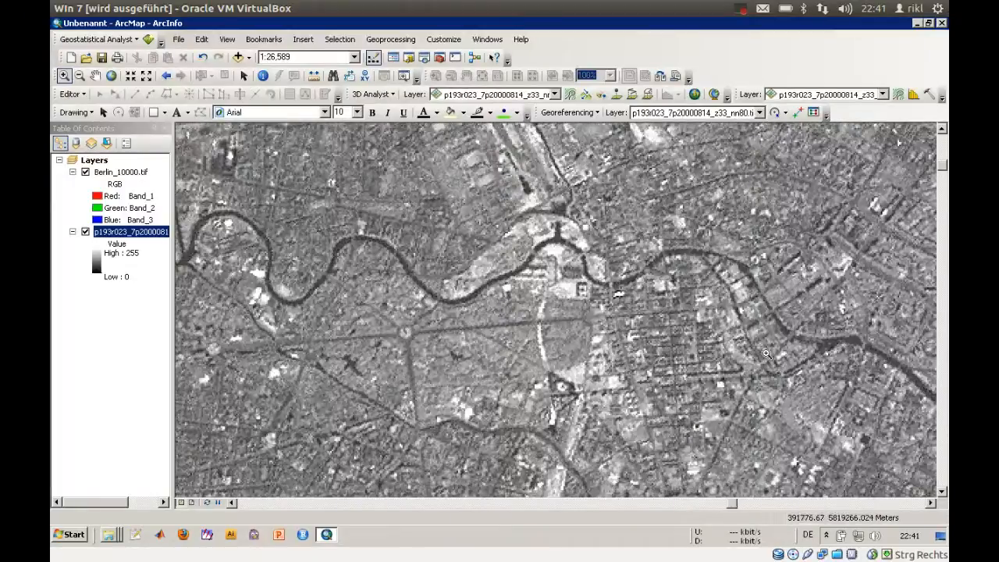
Step: Set Berlin_10000.tif as the layer to georeference and fit it to the current display
click(676, 114)
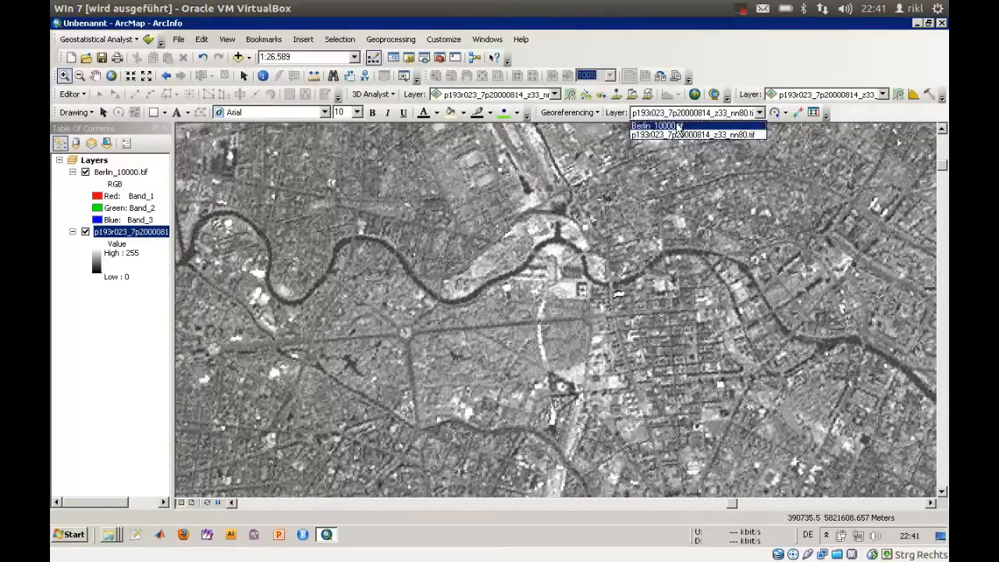
click(679, 126)
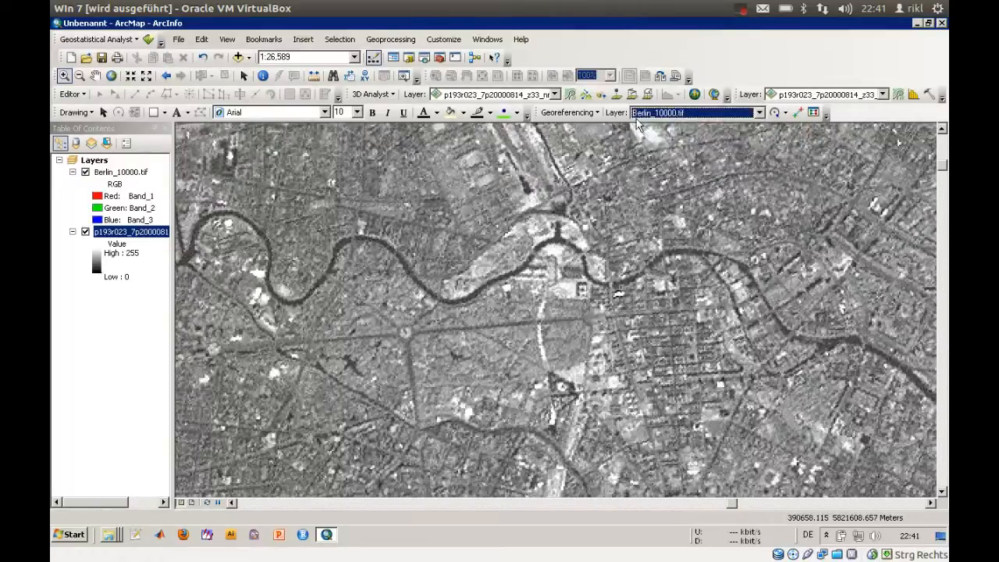
click(577, 113)
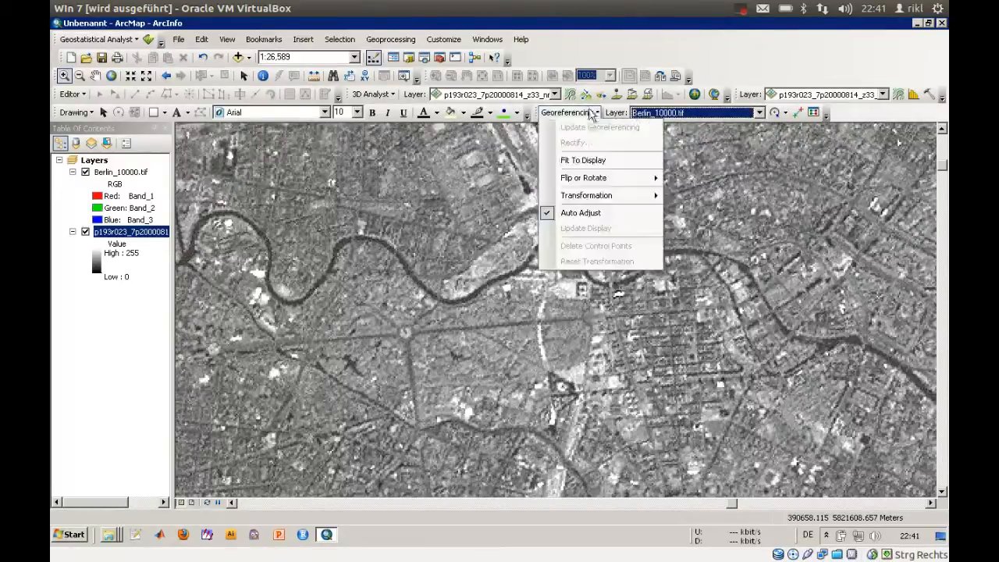
click(581, 160)
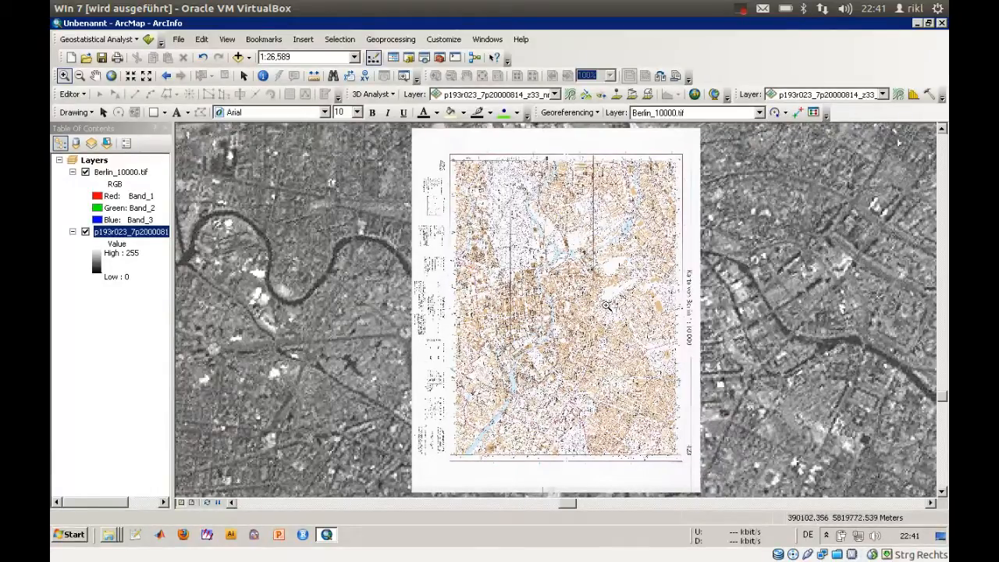
Step: Rotate the Berlin_10000.tif scan to the left with the georeferencing rotate option
click(593, 114)
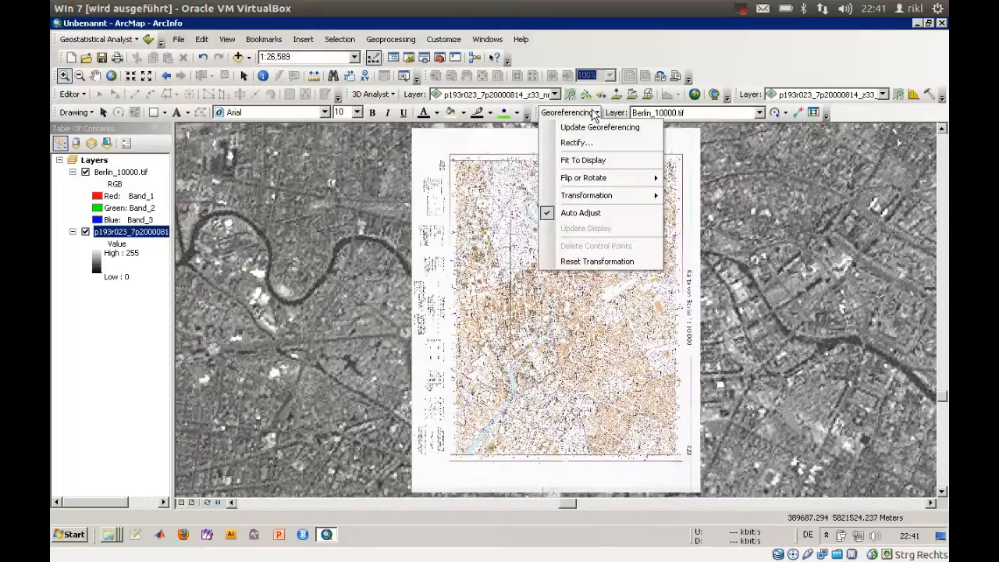
mouse_move(618, 173)
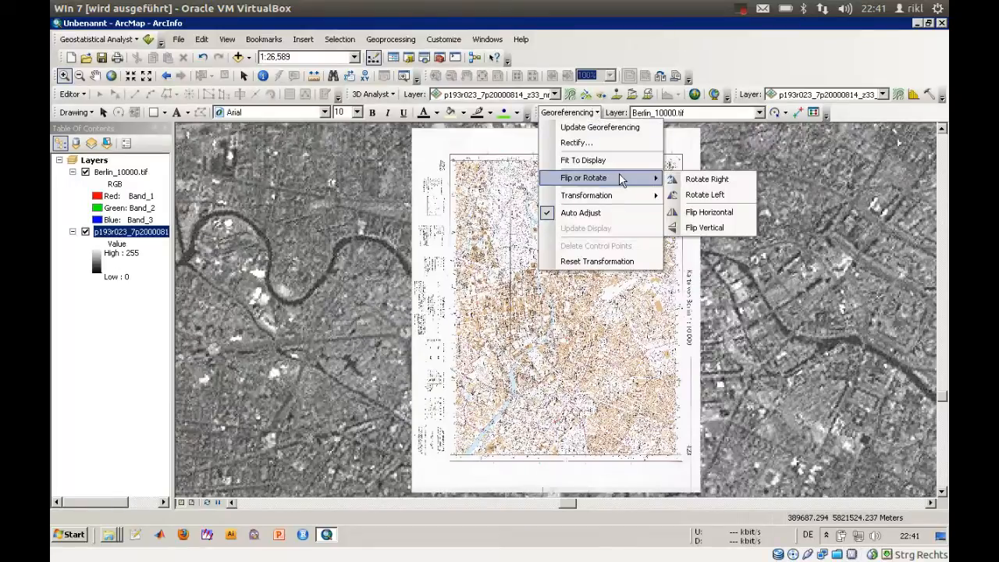
click(715, 196)
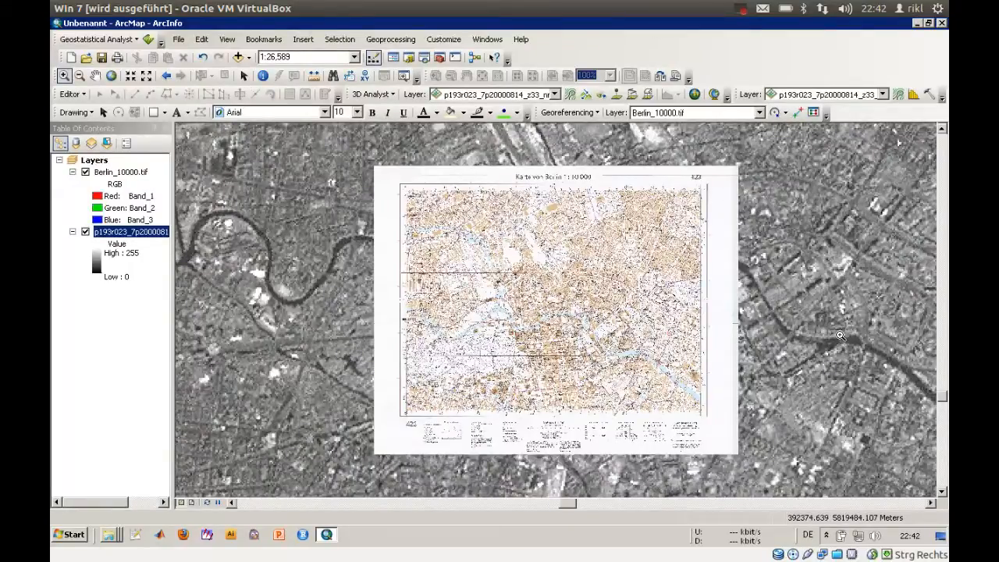
click(737, 8)
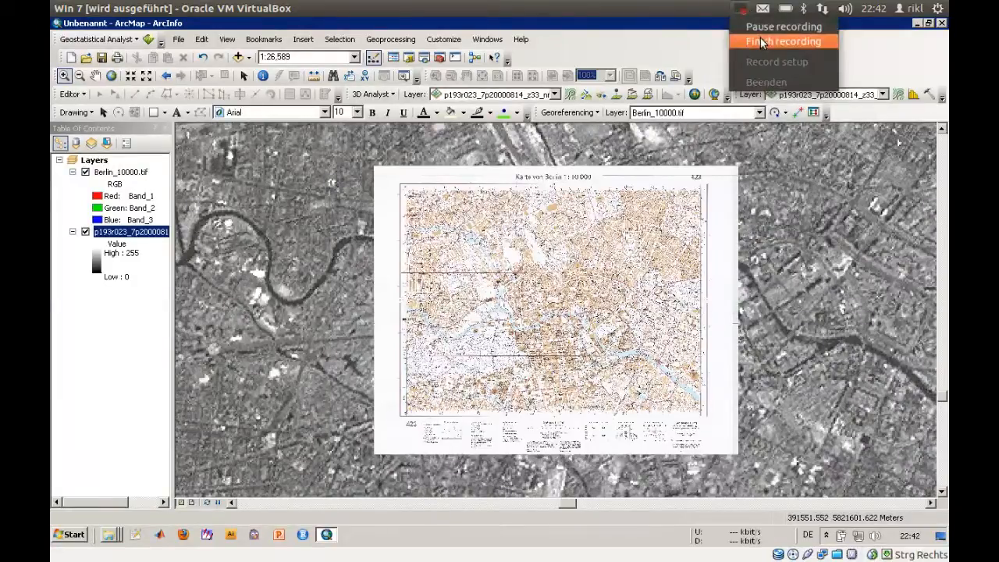
click(761, 38)
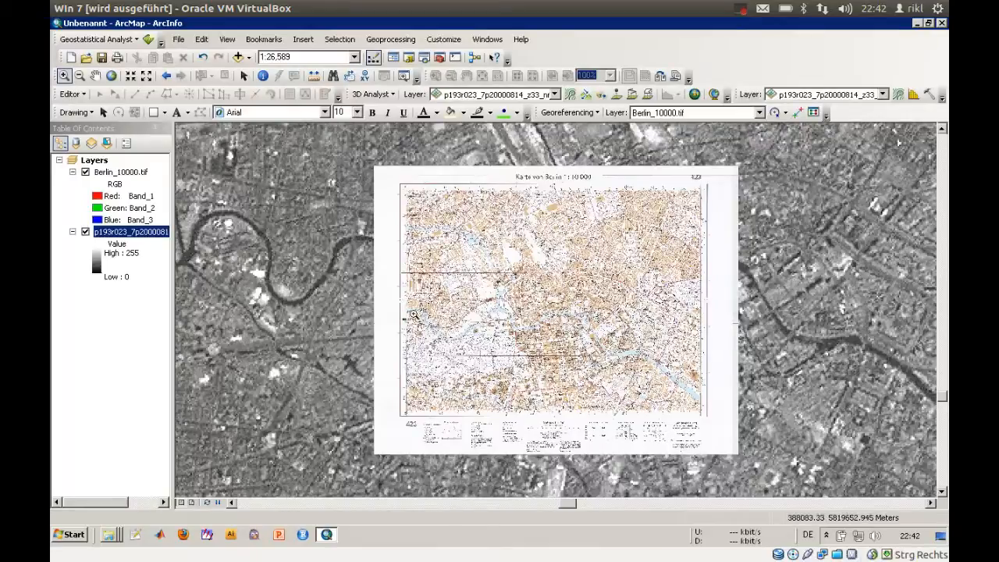
Step: Start a control point on the Berlin_10000.tif scan at the street corner on the northwest edge of the Großer Stern roundabout
drag(396, 319, 501, 397)
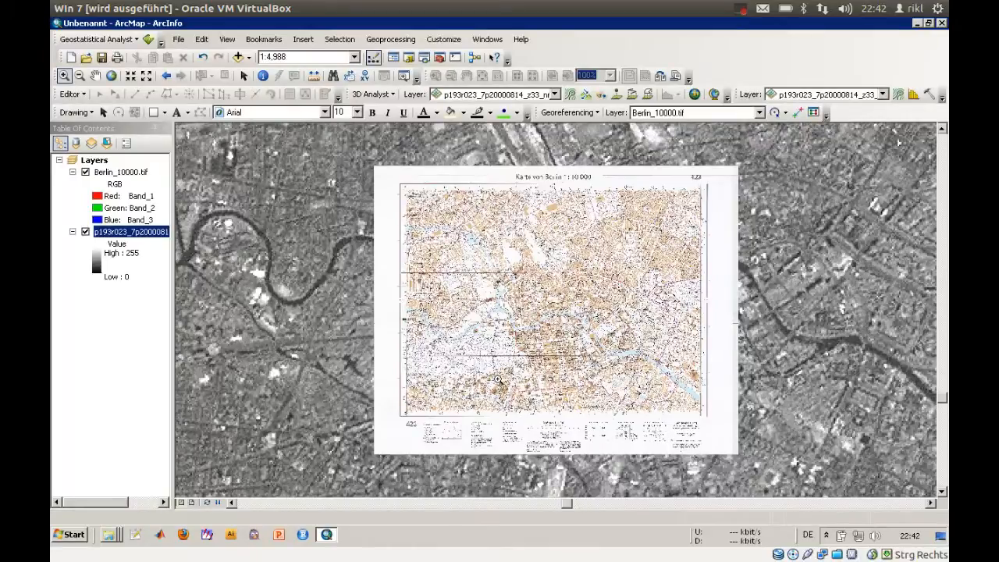
drag(403, 251, 548, 350)
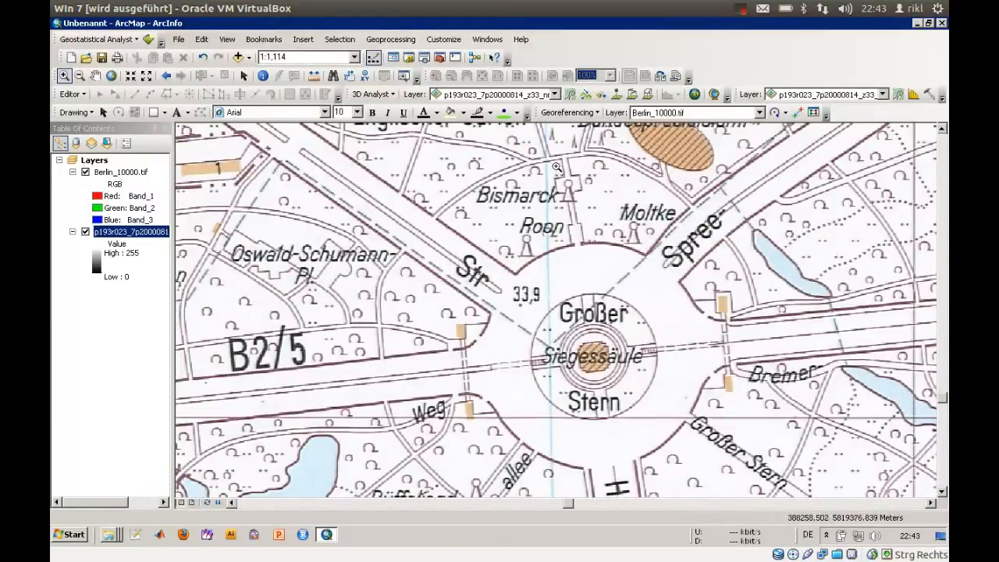
click(594, 114)
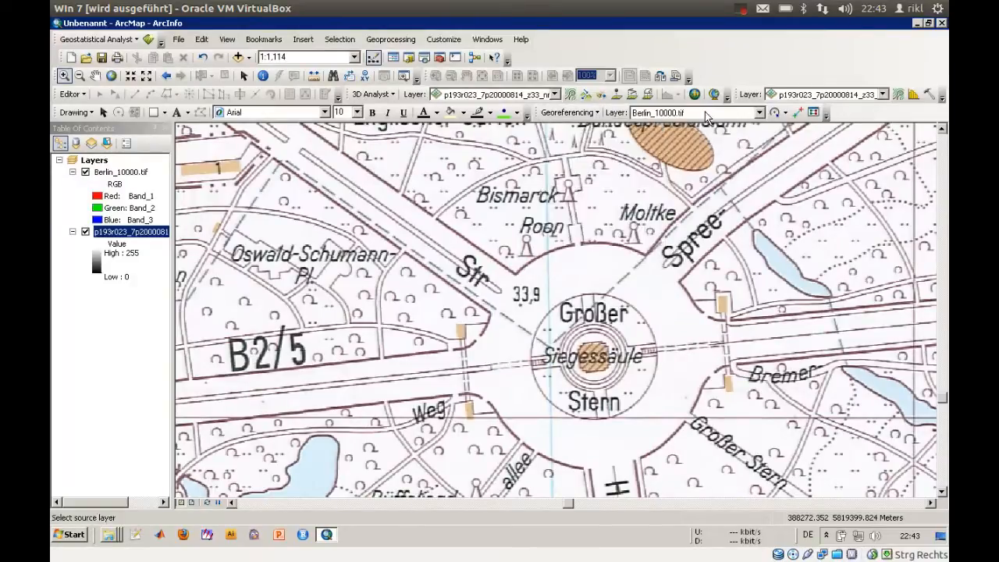
click(797, 113)
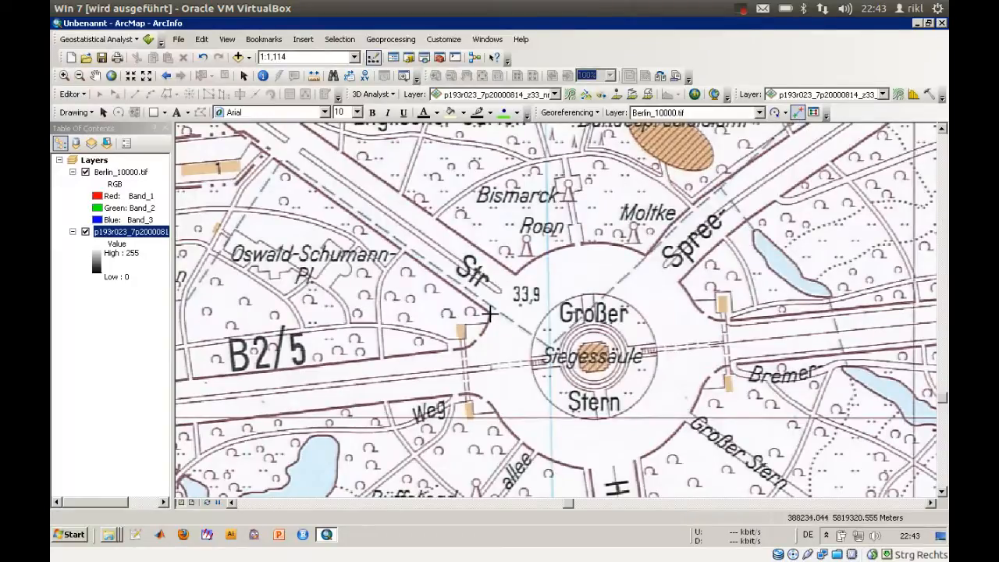
click(488, 313)
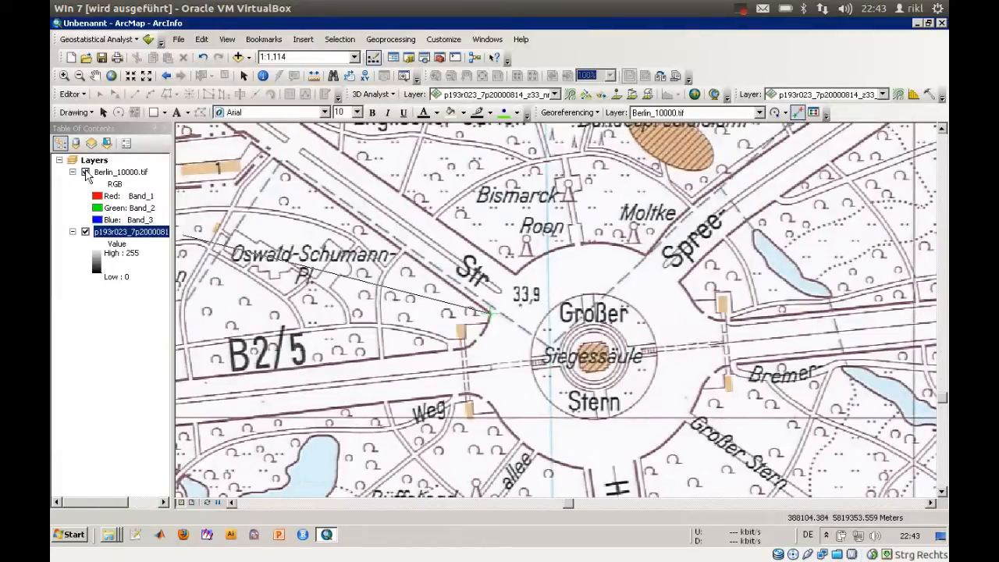
Step: Hide the scan, link the control point to the matching Großer Stern corner on the satellite image, and show the scan again
click(85, 173)
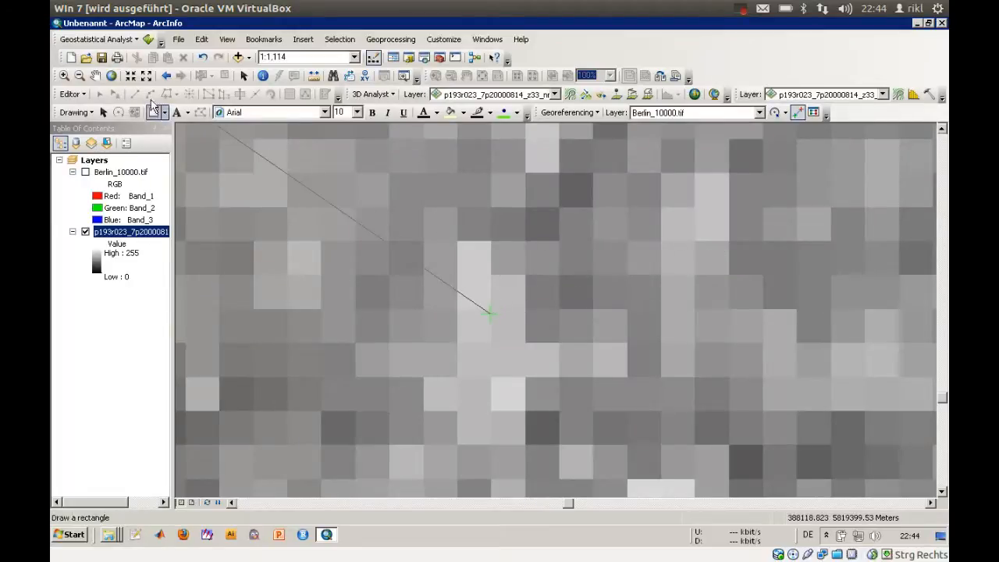
click(78, 76)
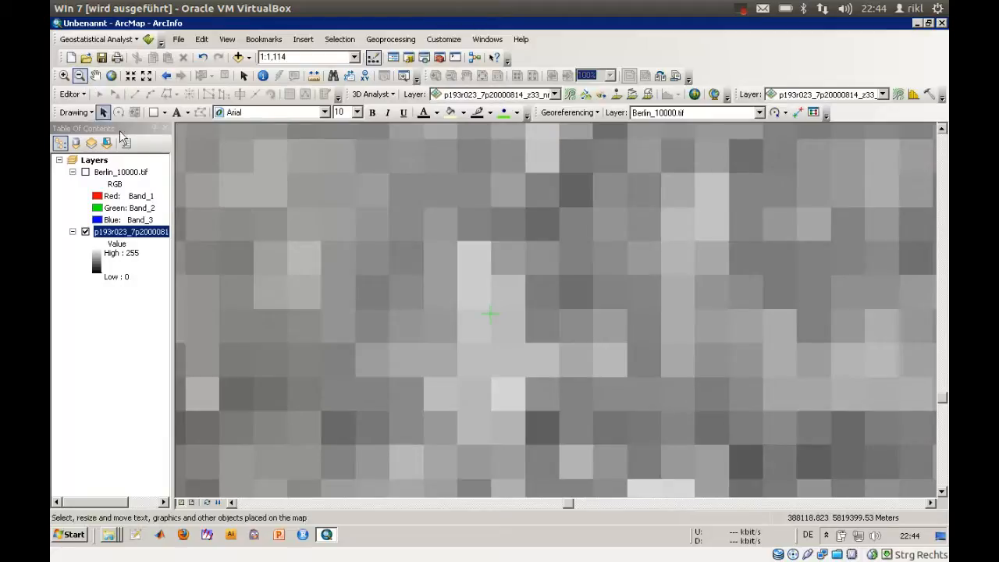
drag(255, 227, 695, 455)
drag(380, 288, 472, 352)
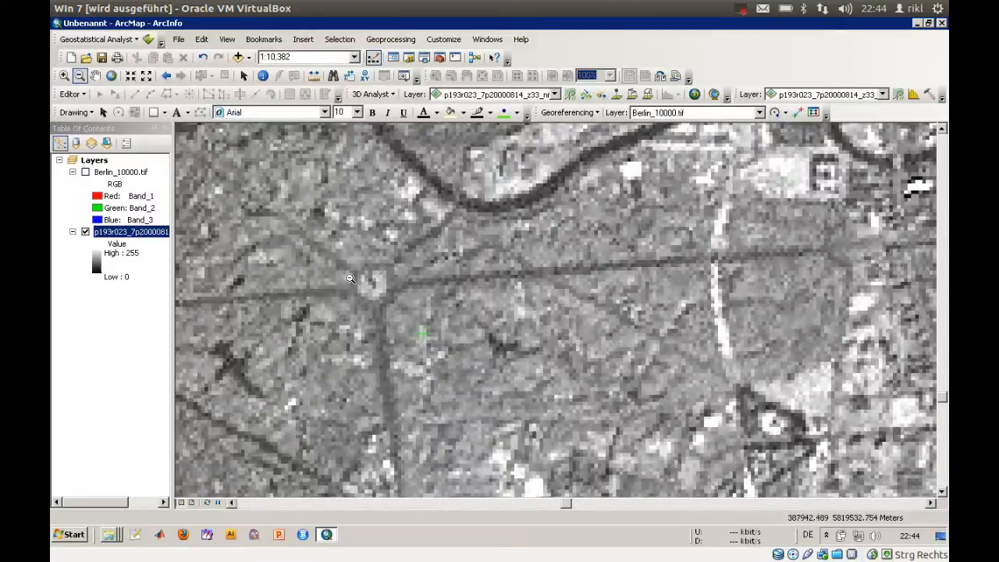
click(243, 76)
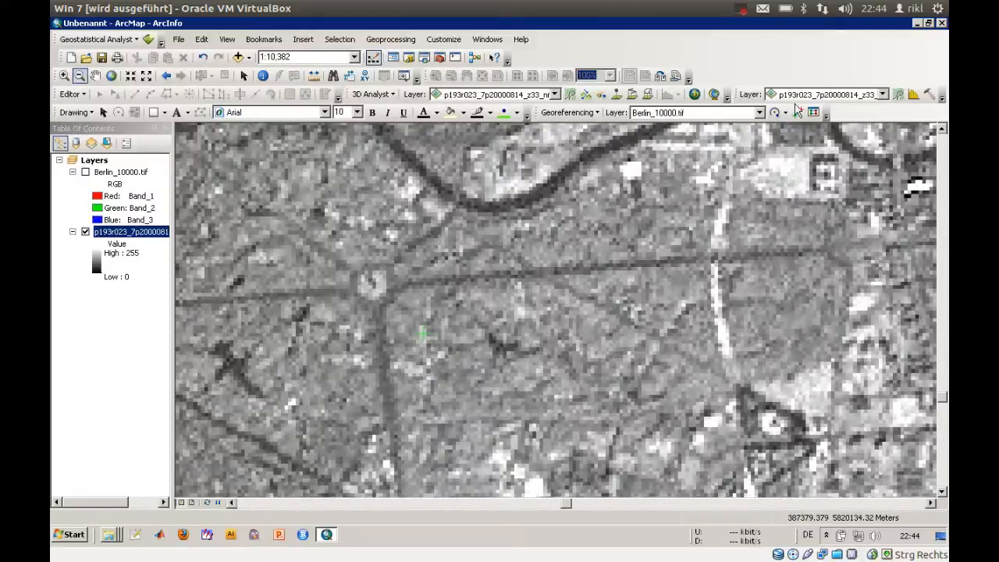
click(797, 114)
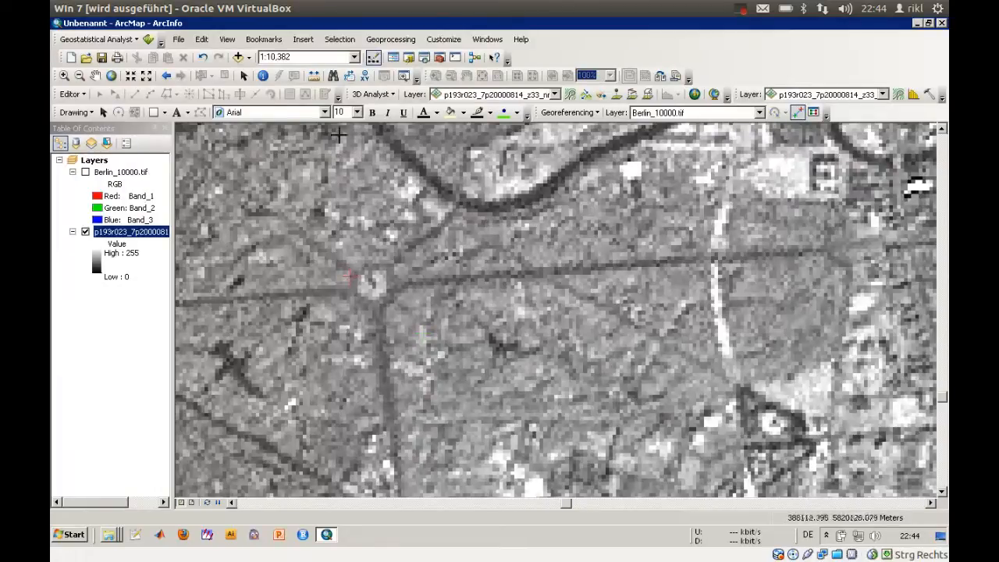
click(85, 173)
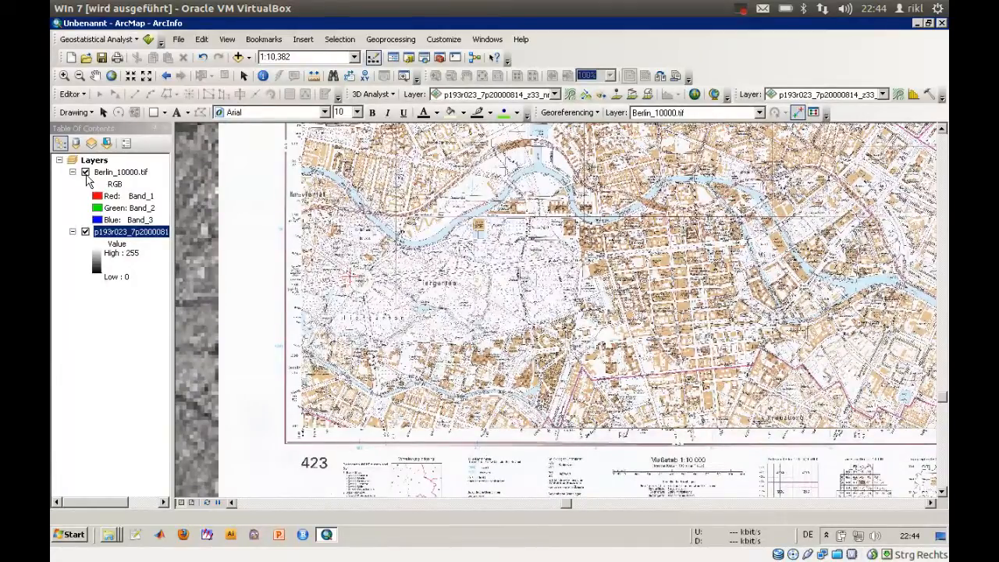
Step: Compare the scan with the satellite image east of Großer Stern and frame the Brandenburger Tor area on the scan
click(85, 172)
click(85, 172)
click(86, 172)
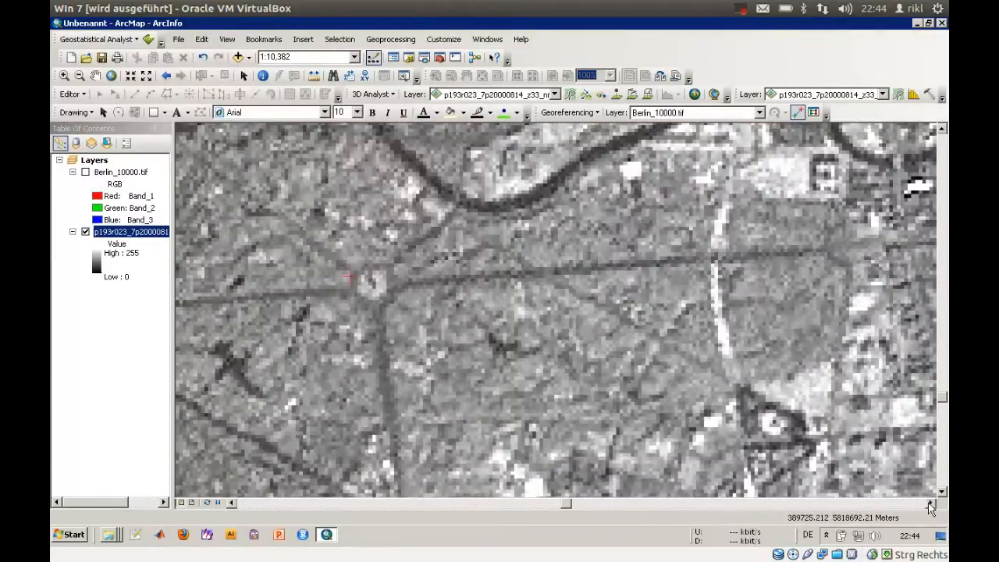
click(931, 503)
click(931, 504)
click(931, 503)
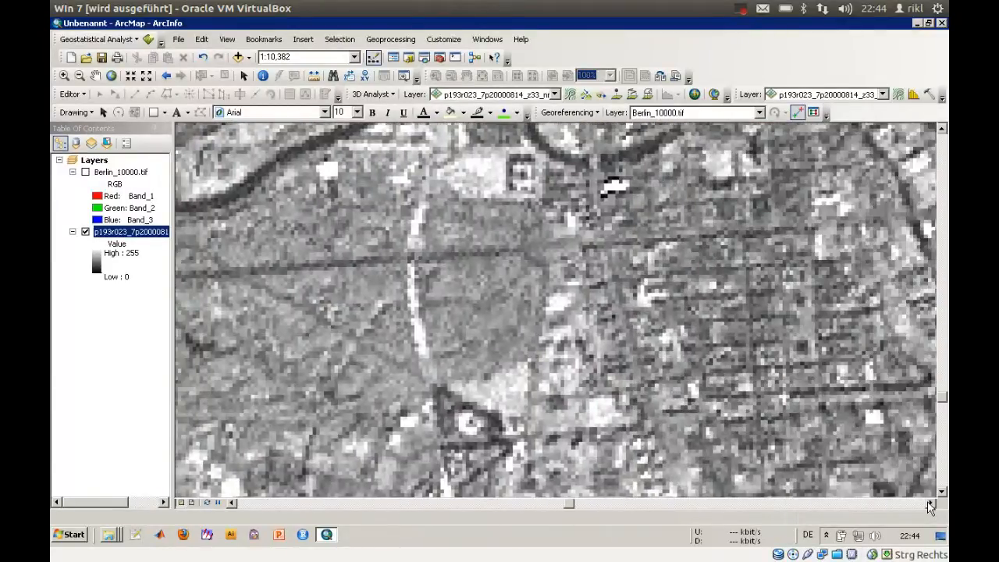
click(931, 503)
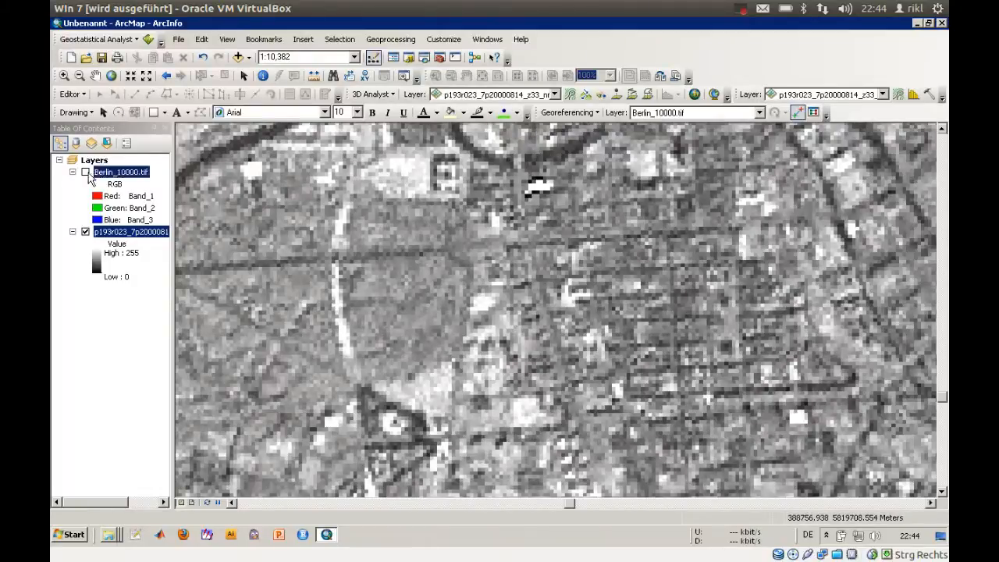
click(85, 172)
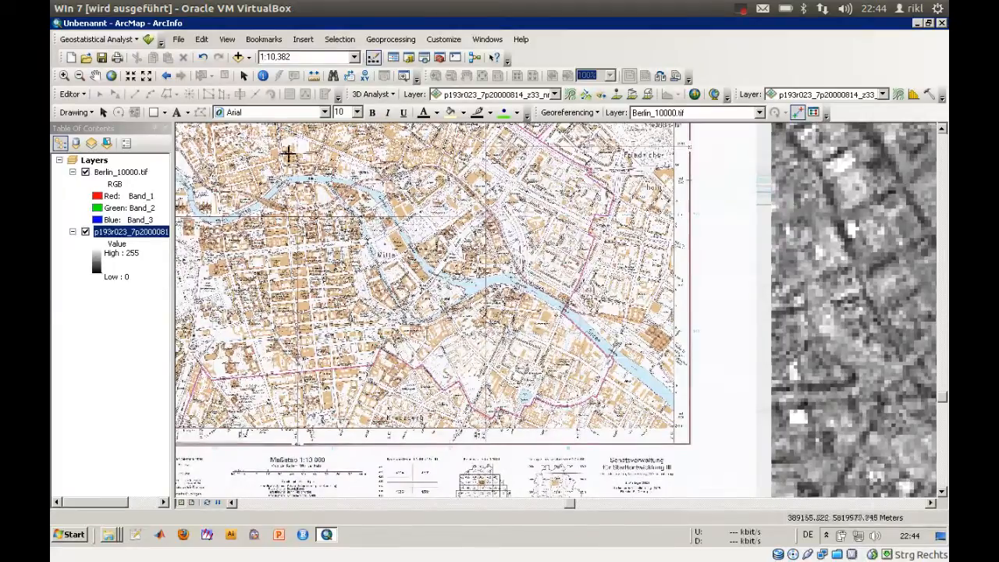
click(64, 75)
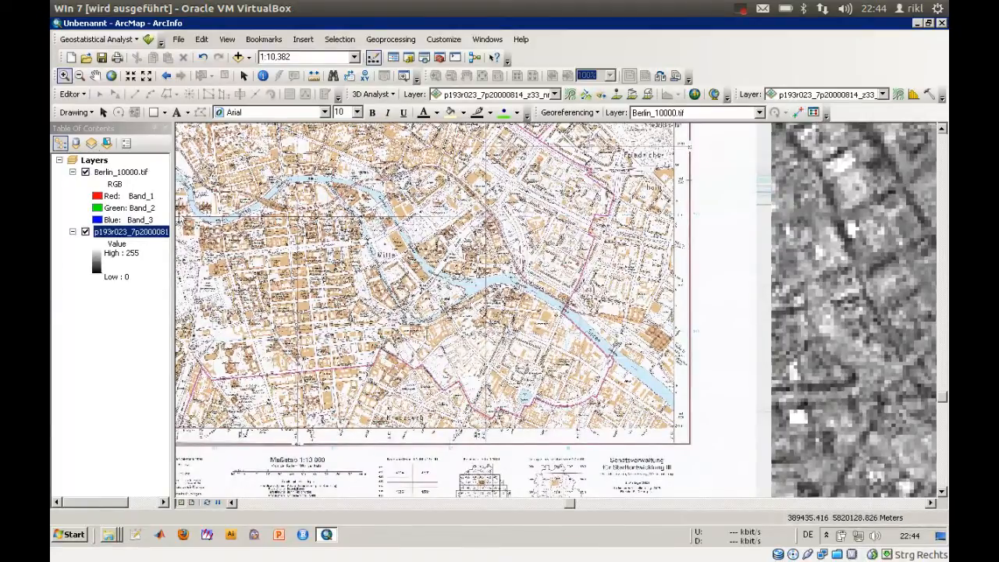
drag(207, 271, 243, 233)
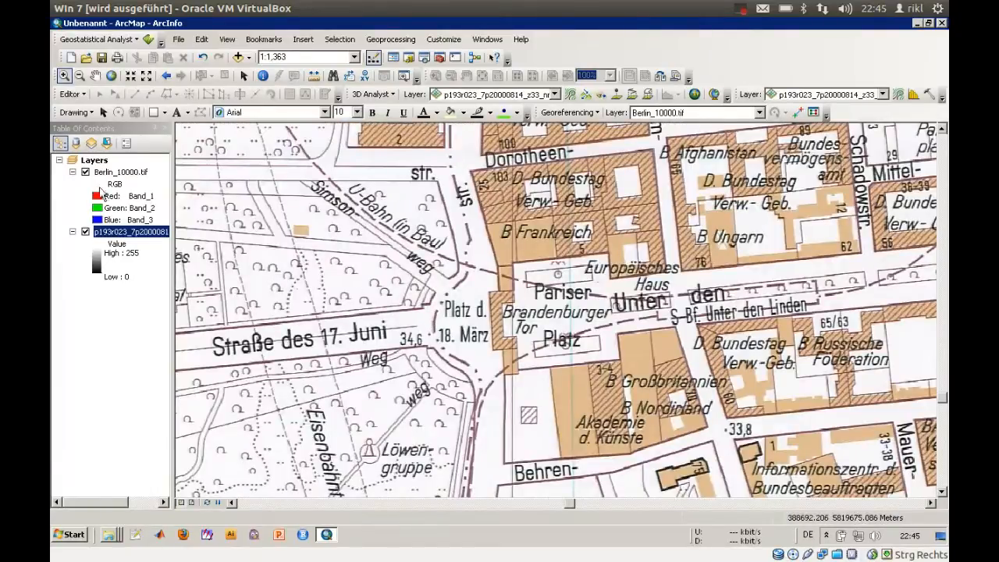
Step: Start a second control point on the scan where Straße des 17. Juni meets Platz d. 18. März
click(91, 175)
double_click(83, 173)
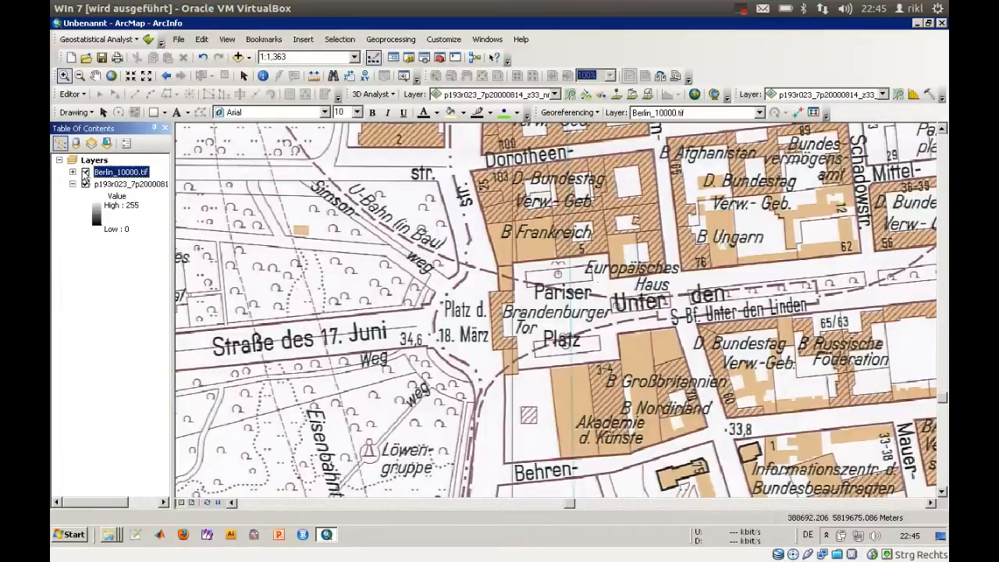
click(85, 172)
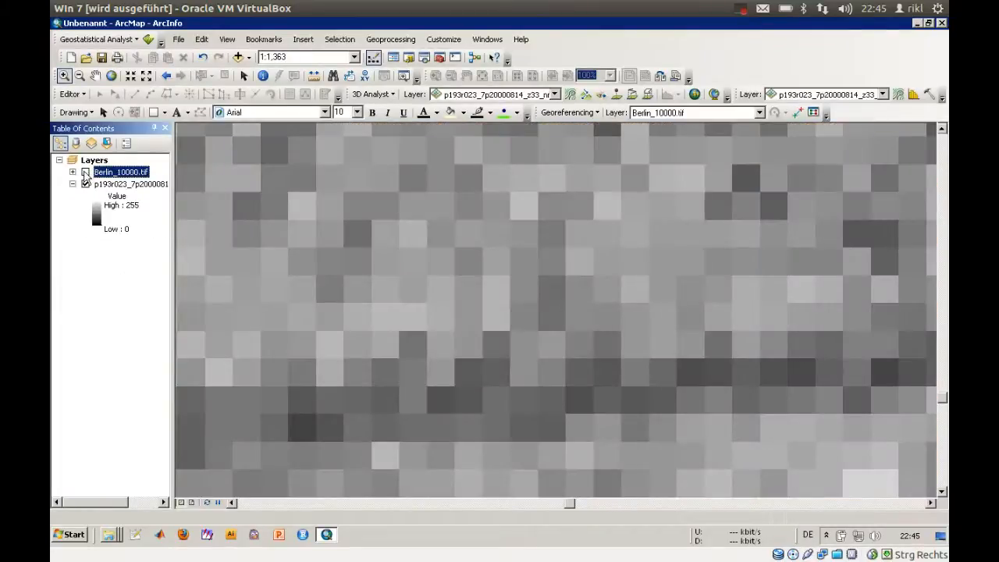
click(85, 172)
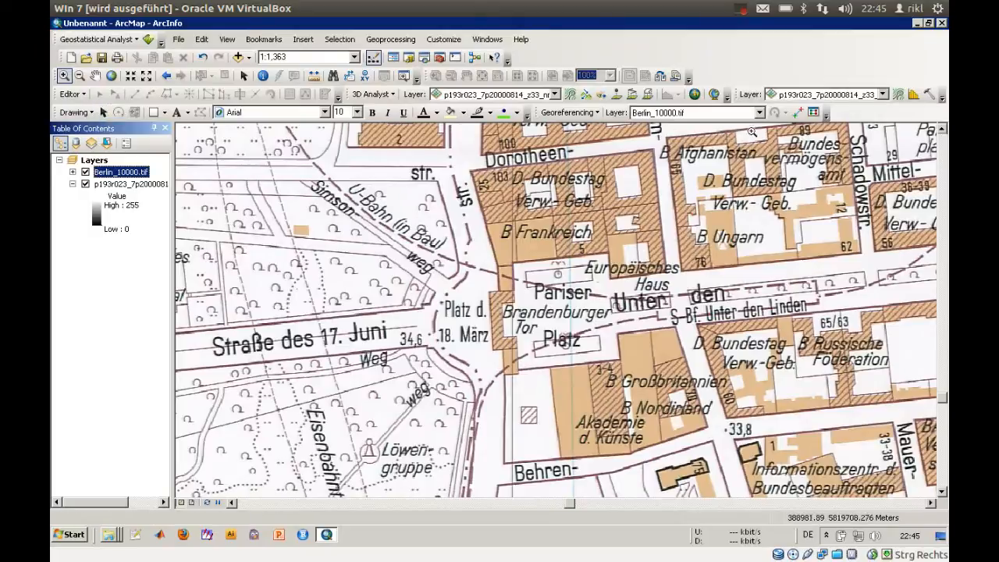
click(797, 113)
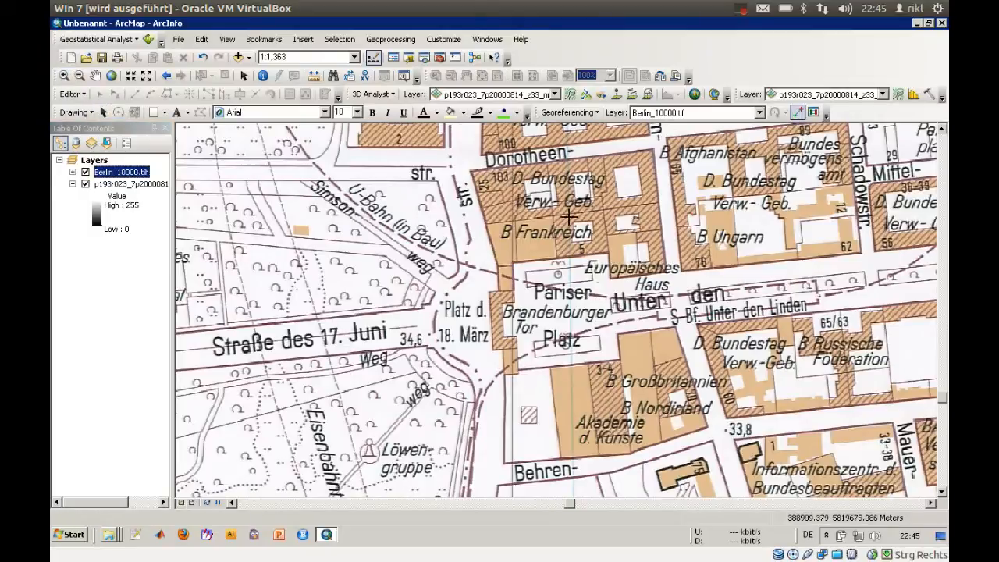
click(429, 324)
Step: Hide the scan, link the second control point to the eastern end of Straße des 17. Juni on the satellite image, and show the scan
click(85, 172)
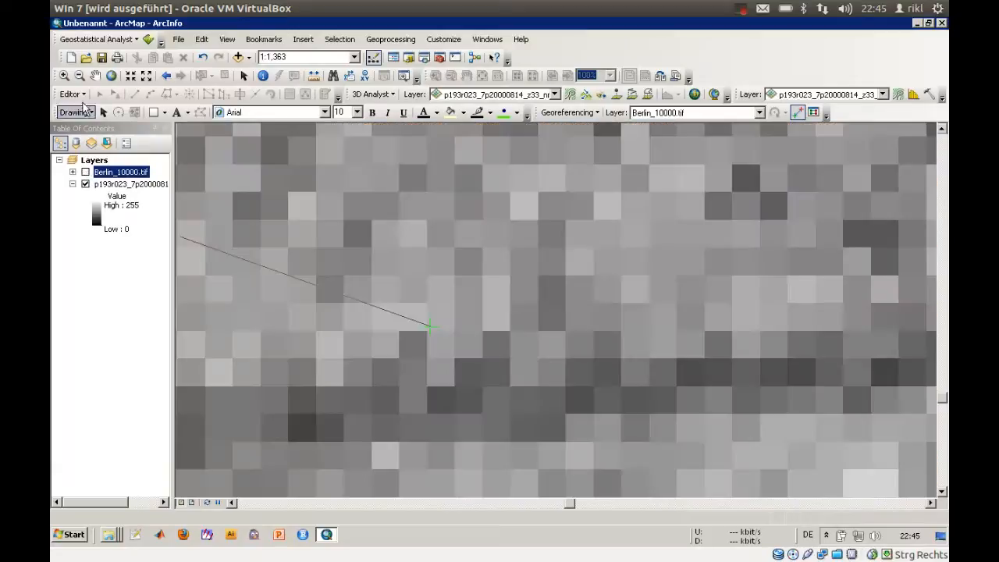
click(79, 75)
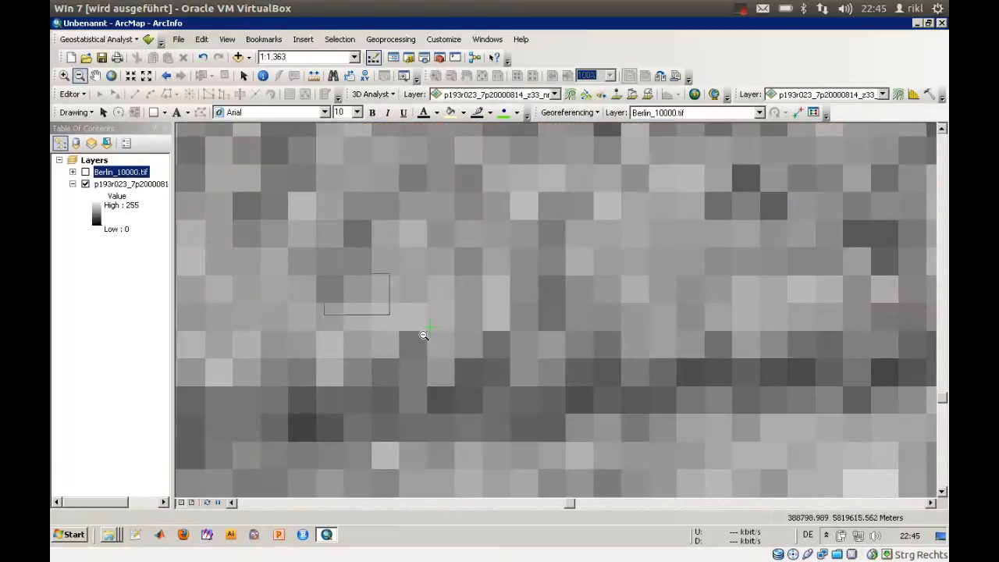
scroll(366, 298, up, 3)
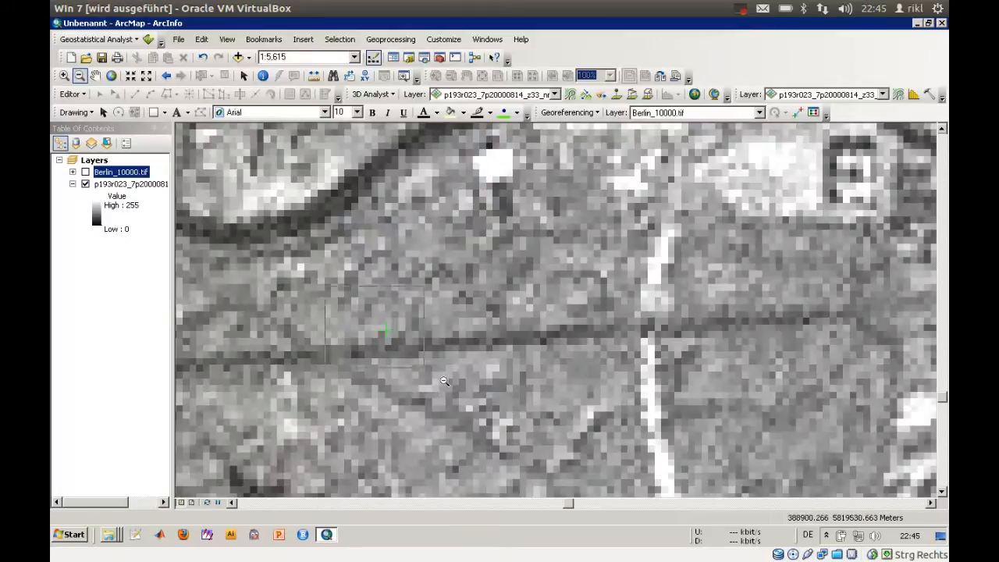
scroll(462, 367, up, 4)
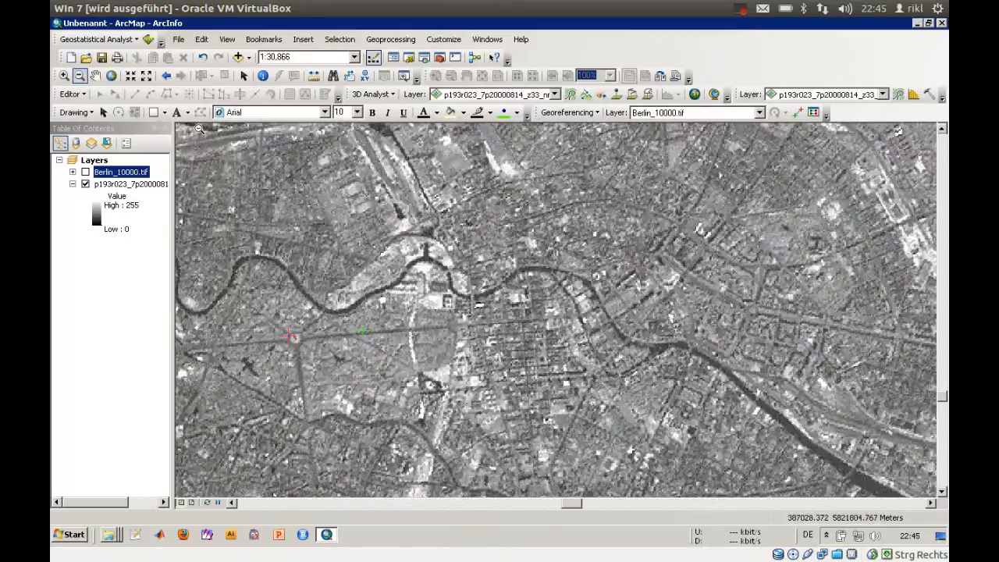
click(64, 76)
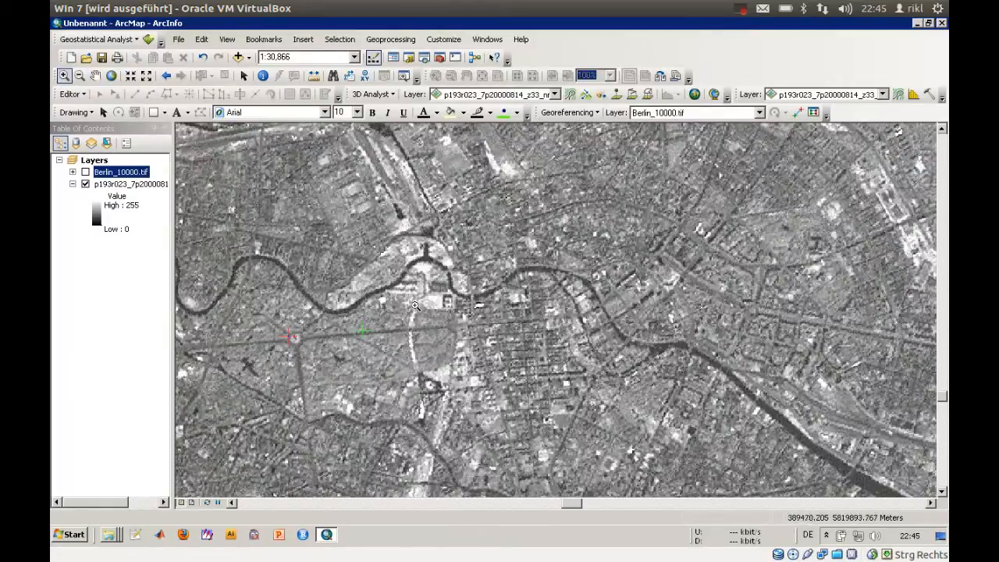
drag(401, 306, 490, 355)
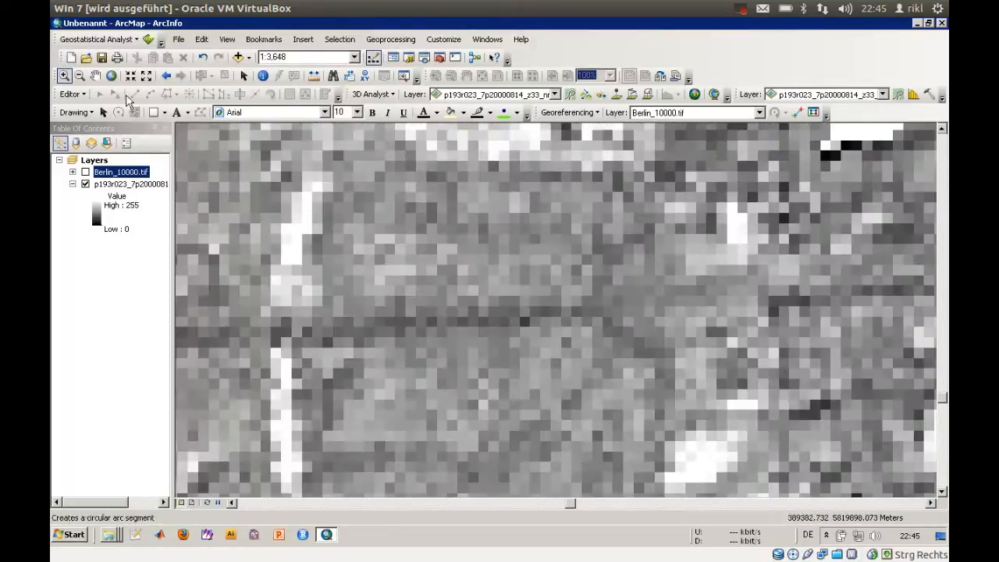
click(797, 113)
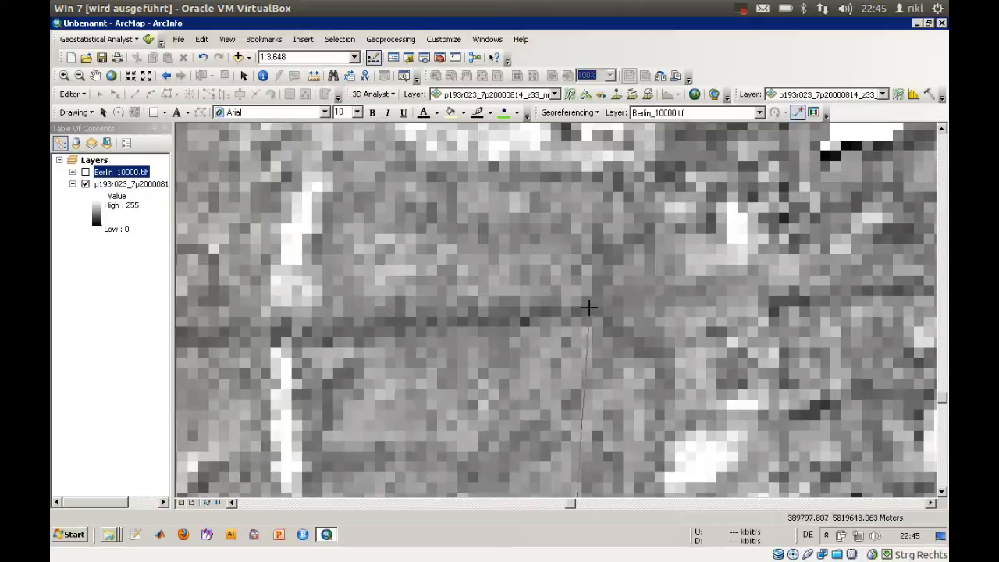
click(589, 308)
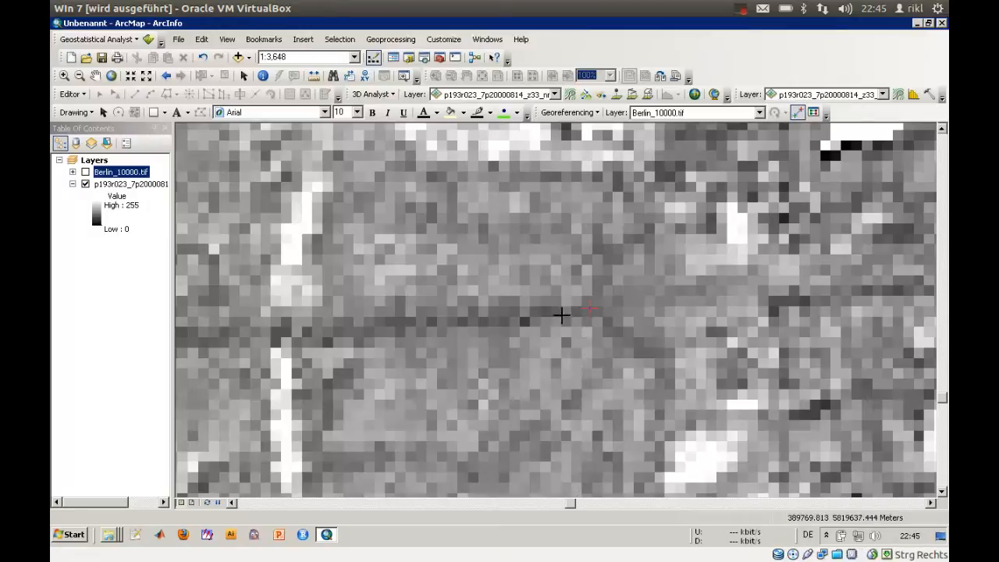
click(85, 172)
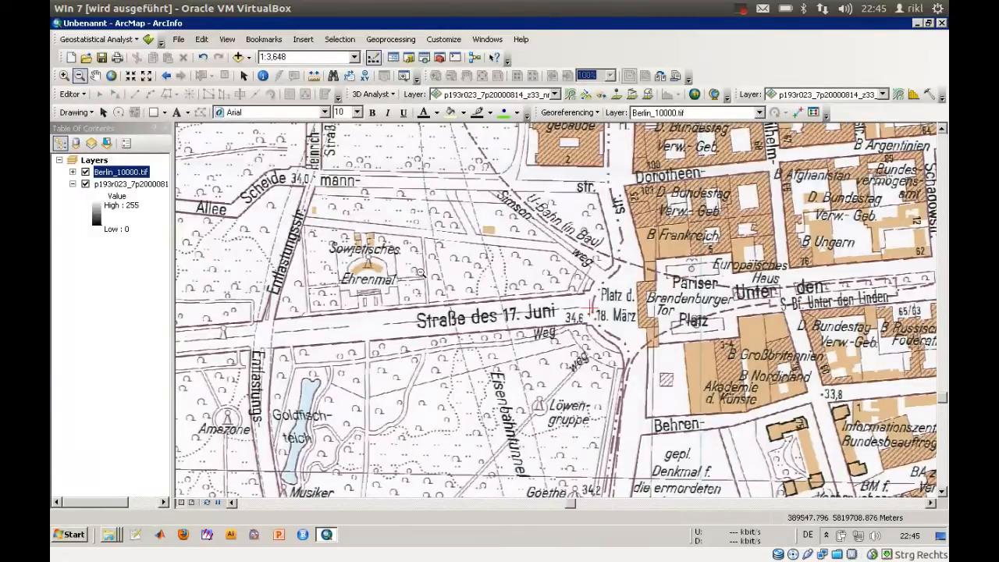
Step: Bring the whole scan into view and switch its visibility to check its alignment with the satellite image at both control points
click(545, 278)
drag(486, 296, 548, 336)
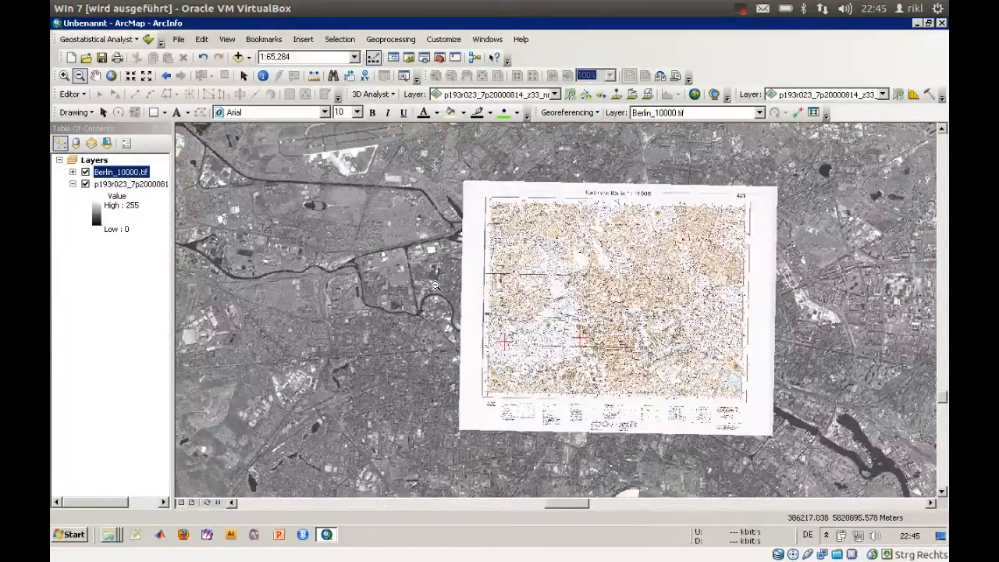
click(85, 172)
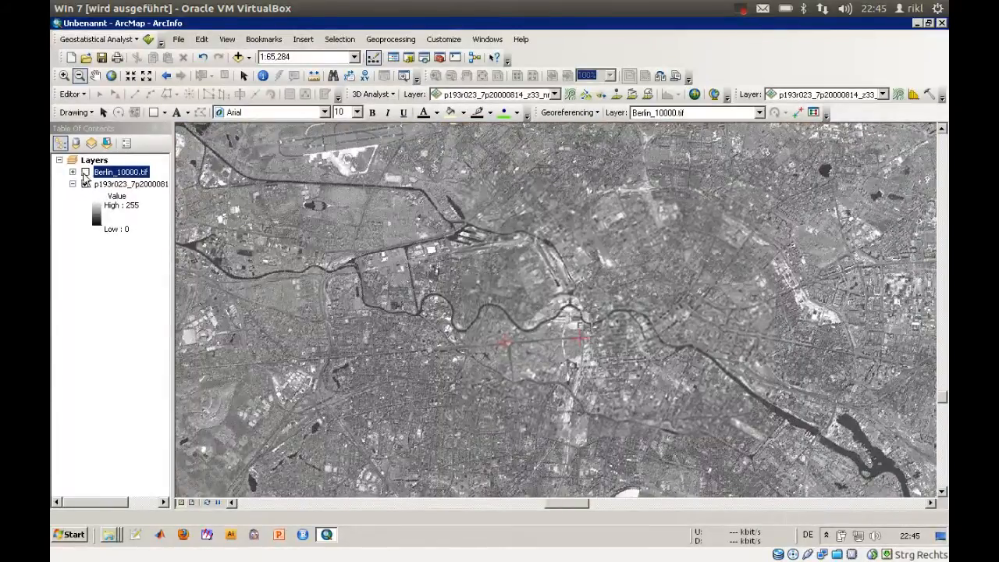
click(84, 171)
click(73, 172)
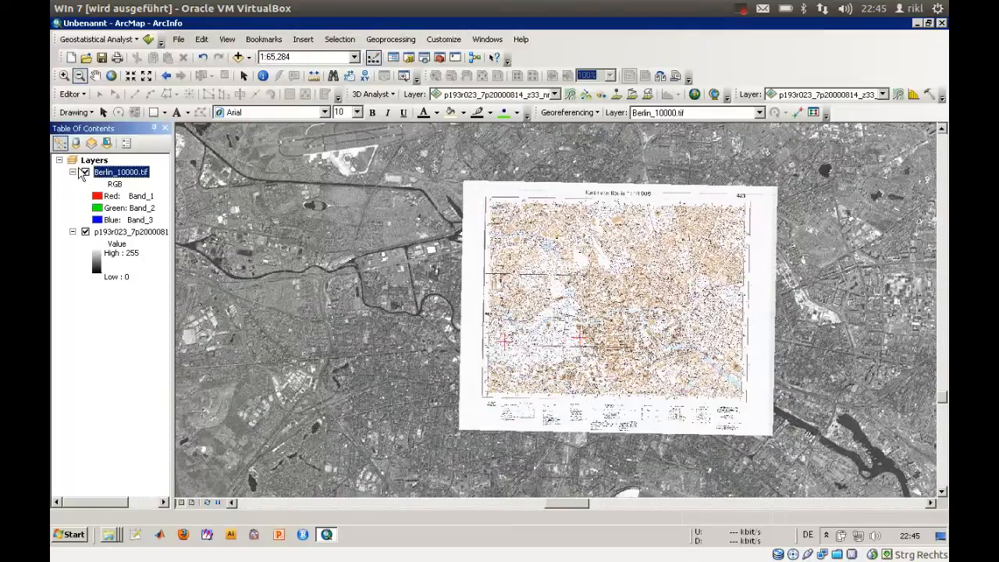
click(85, 173)
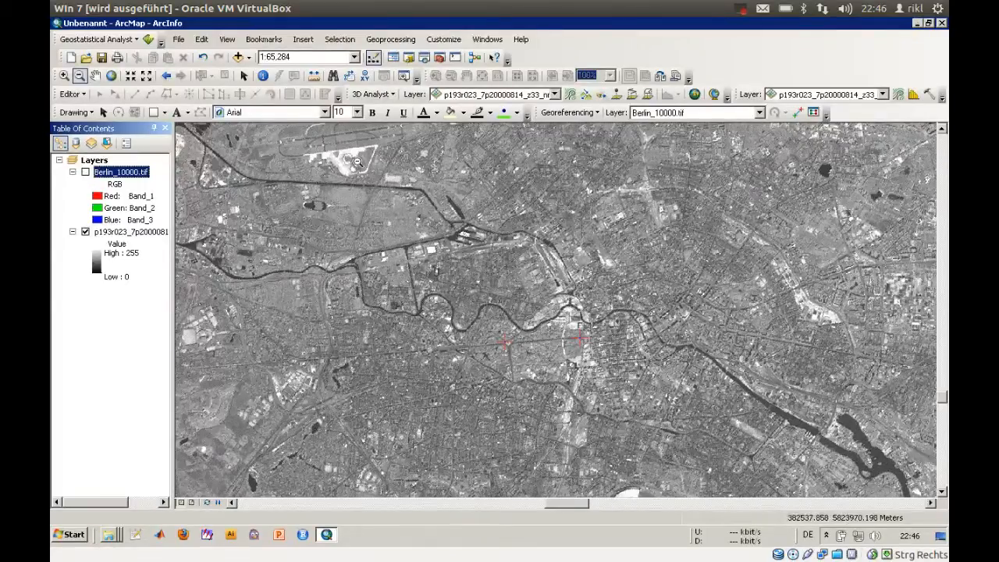
Step: Review the georeferencing transformation options for the scan, and show the Berlin_10000.tif layer
click(568, 112)
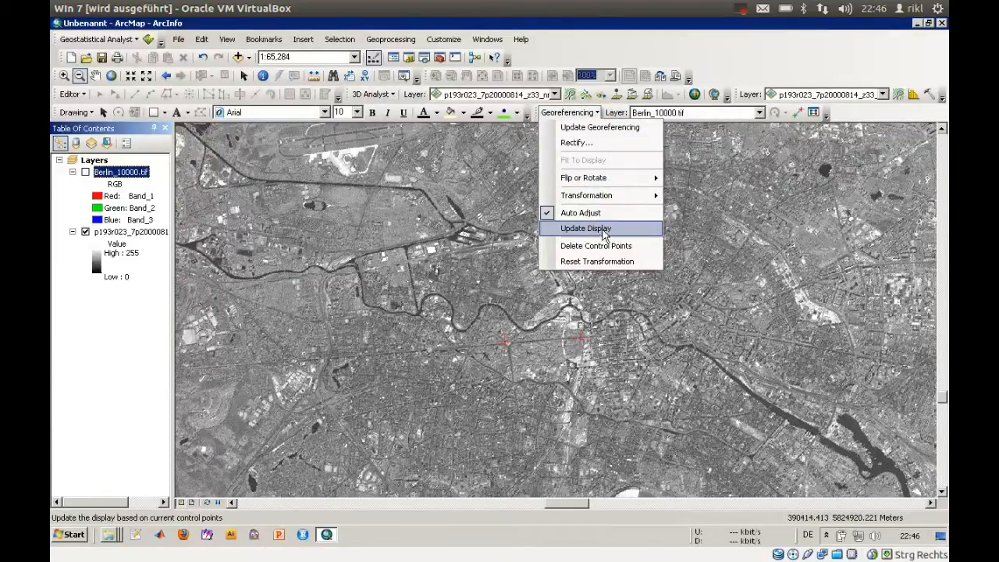
mouse_move(606, 199)
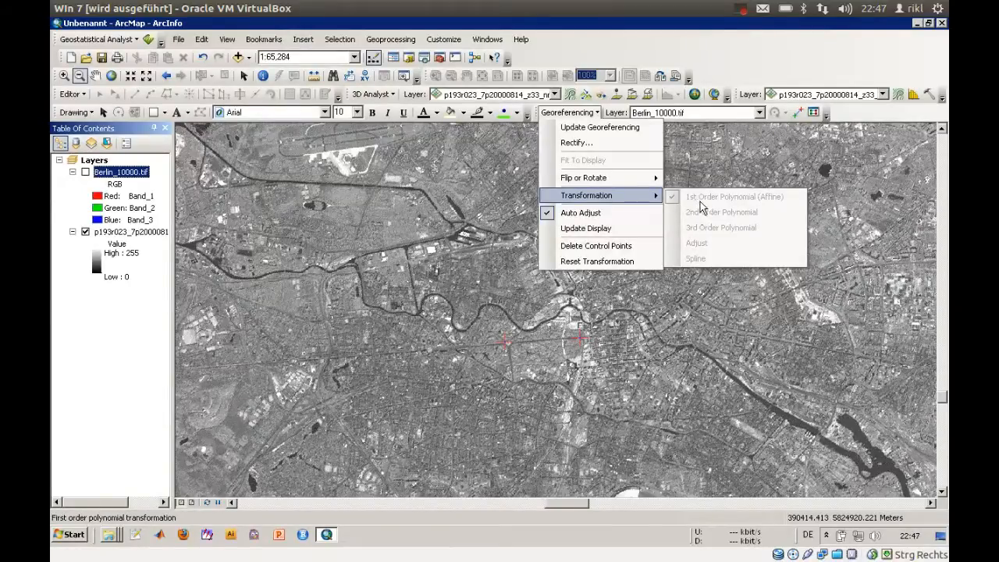
click(569, 125)
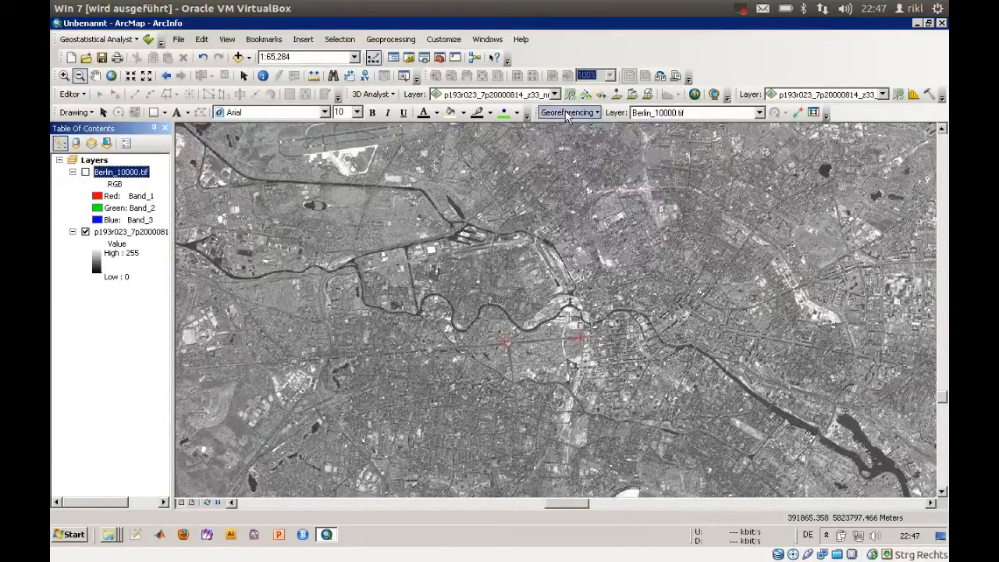
click(86, 172)
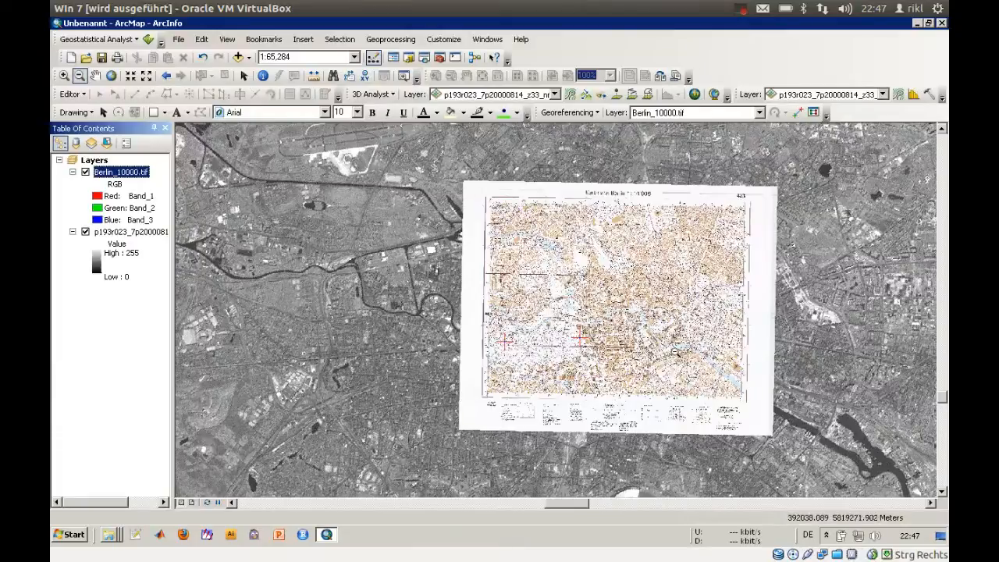
click(740, 10)
click(755, 42)
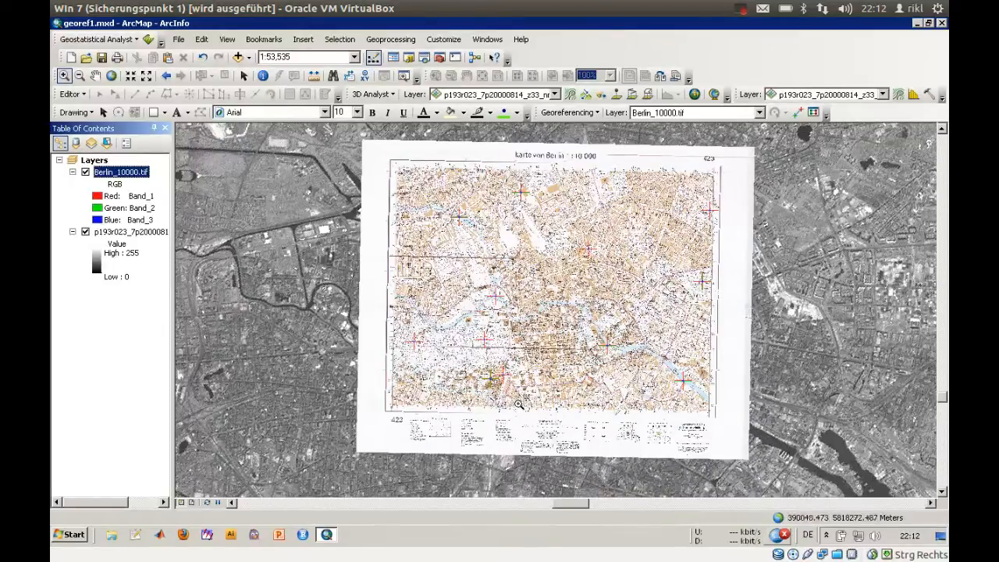
Step: Open the link table, select link 5 and frame its control point southwest of Volkspark Humboldthain on the scan
click(813, 113)
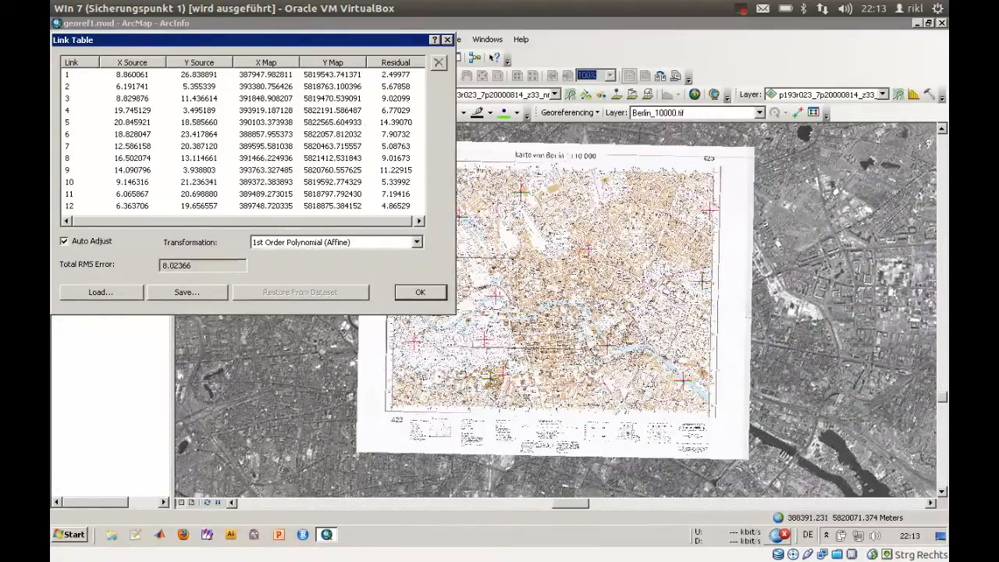
click(391, 124)
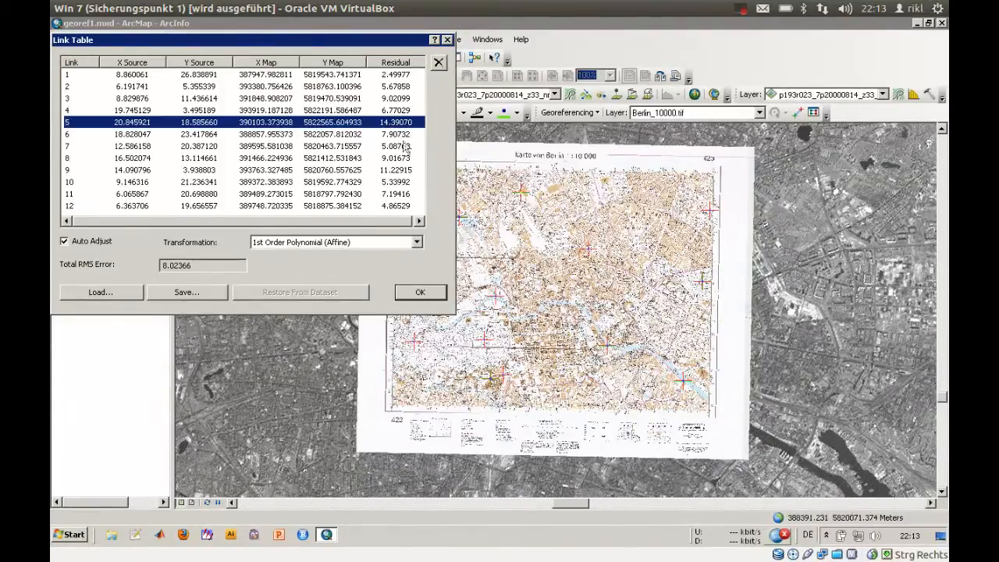
drag(504, 175, 547, 218)
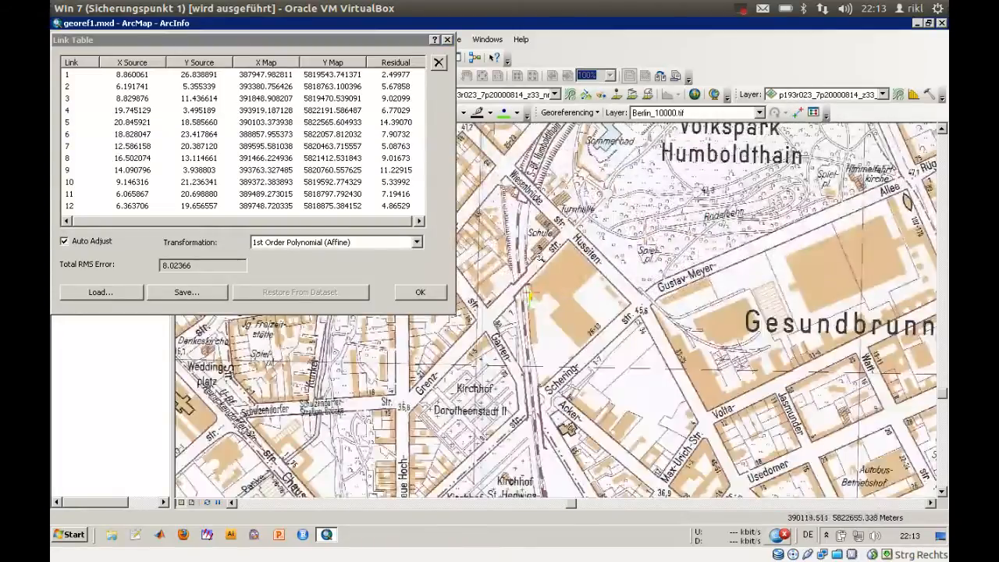
click(373, 133)
click(371, 122)
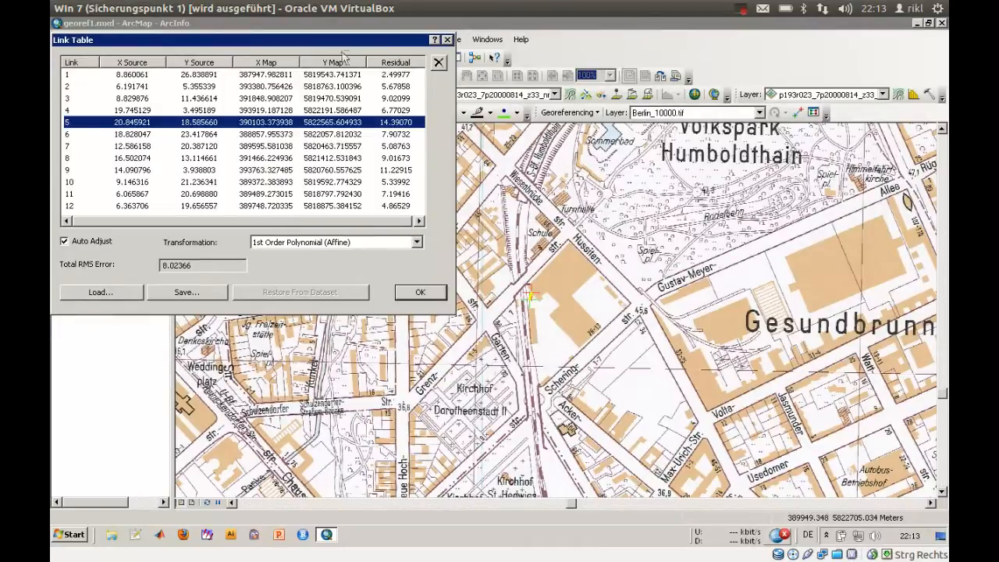
Step: Move the link table off the layer list and compare the scan with the satellite image around link 5 by switching the scan's visibility
drag(339, 42, 842, 196)
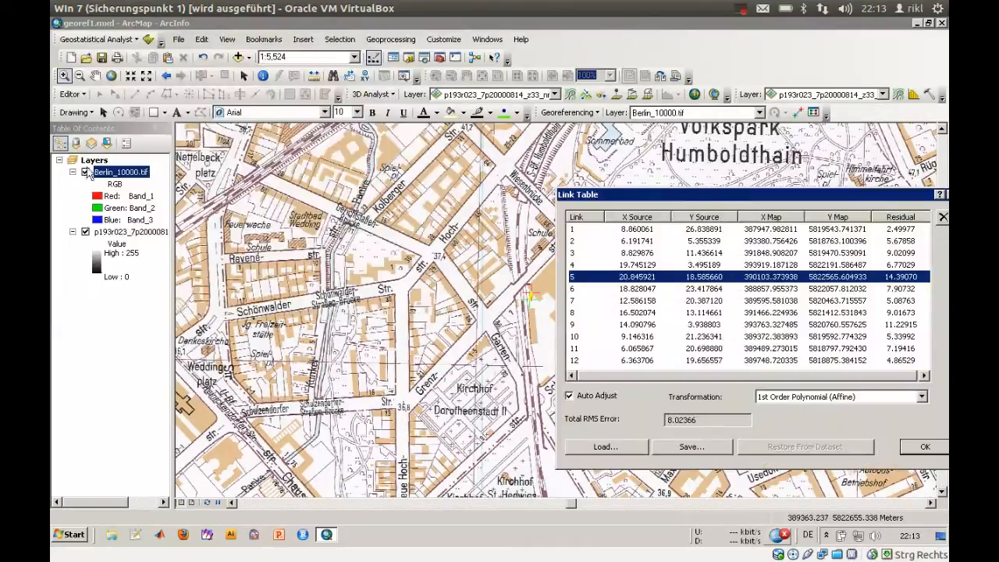
click(85, 173)
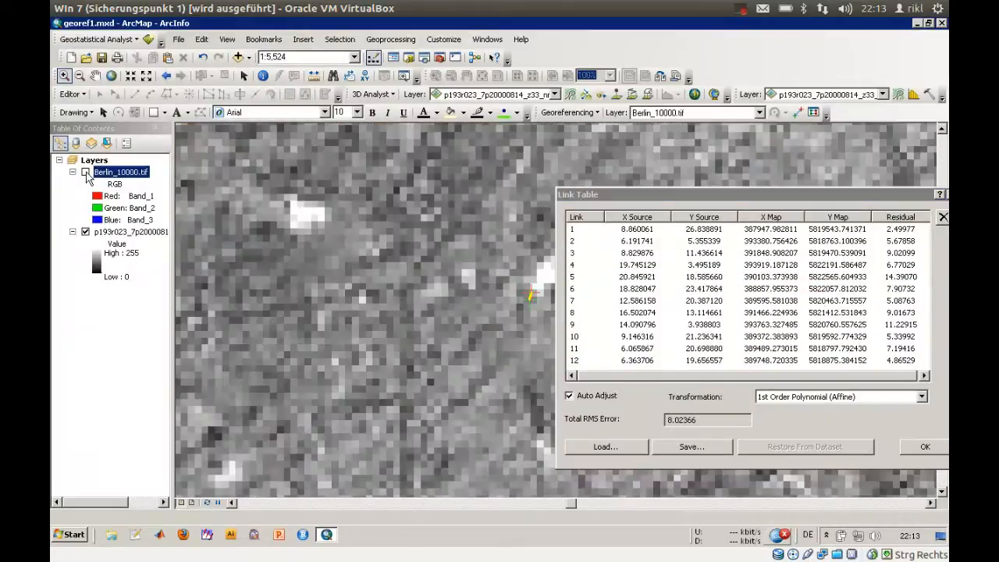
click(86, 172)
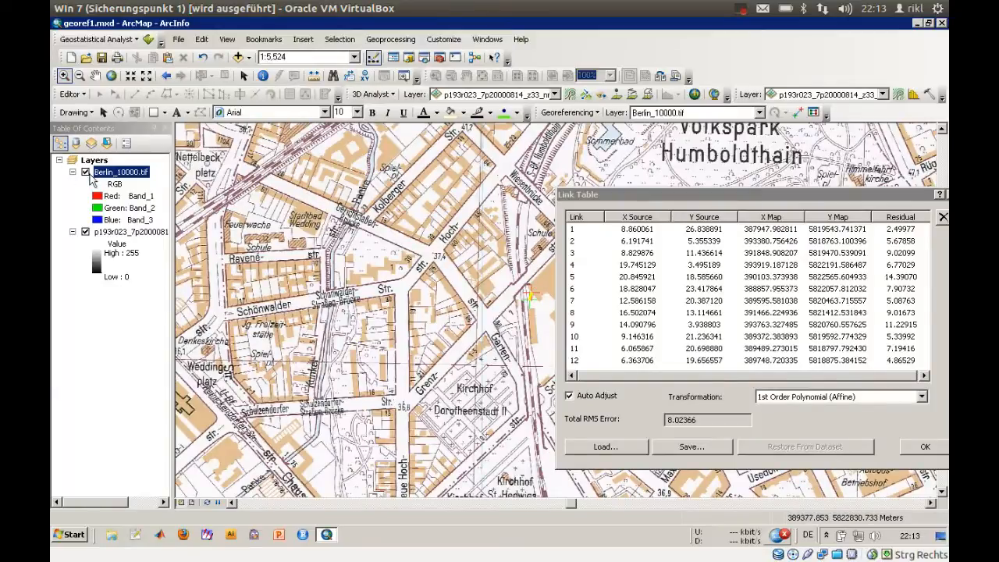
click(85, 173)
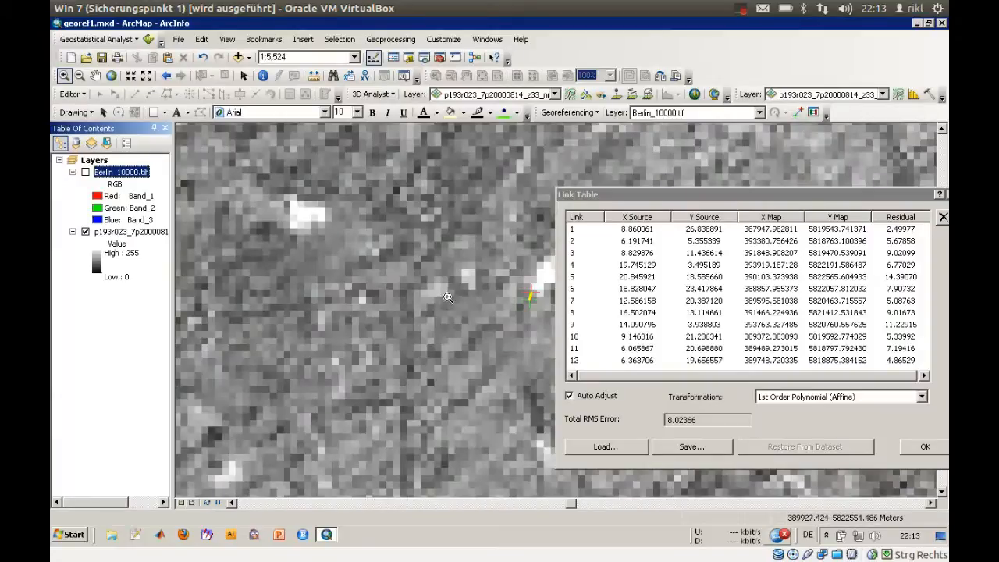
click(86, 173)
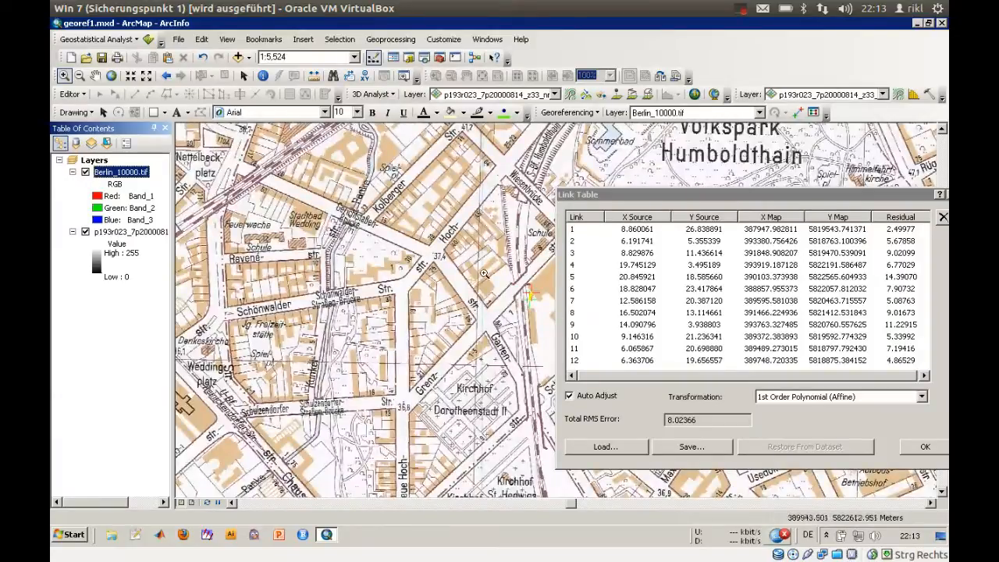
Step: Delete link 5 and relink that building corner beside the railway near Gartenstr. from the scan to the satellite image, hiding the scan
click(866, 279)
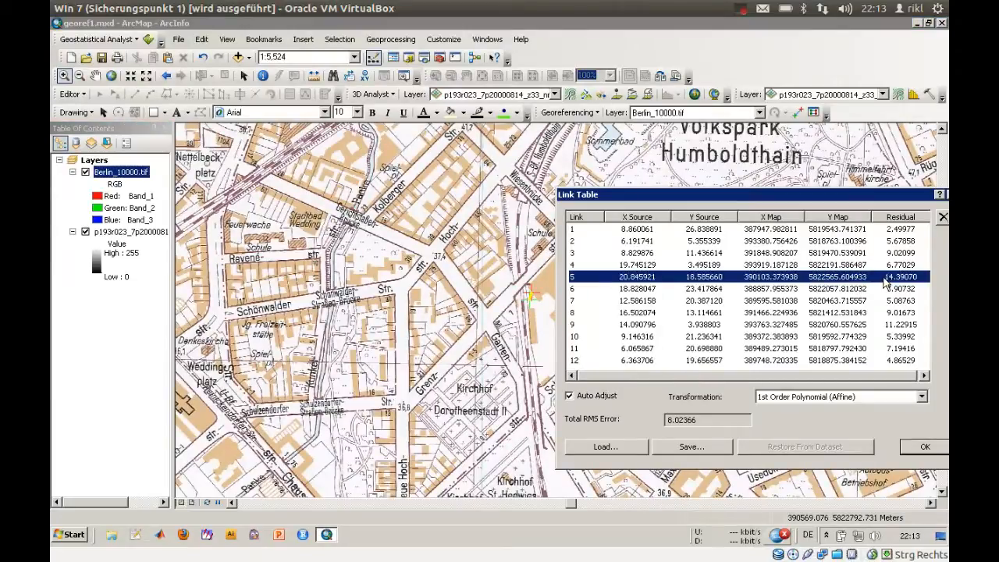
key(Delete)
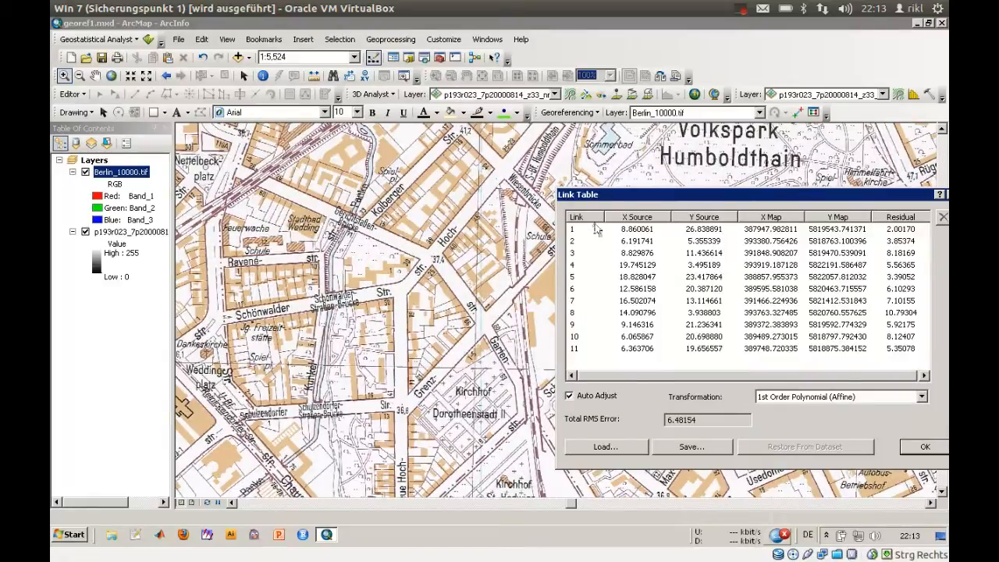
click(796, 112)
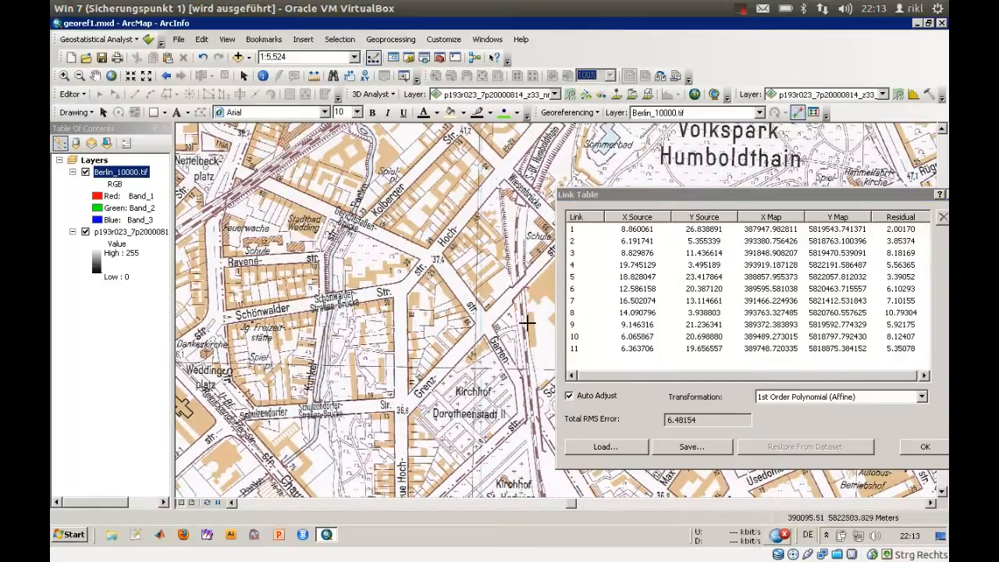
click(530, 297)
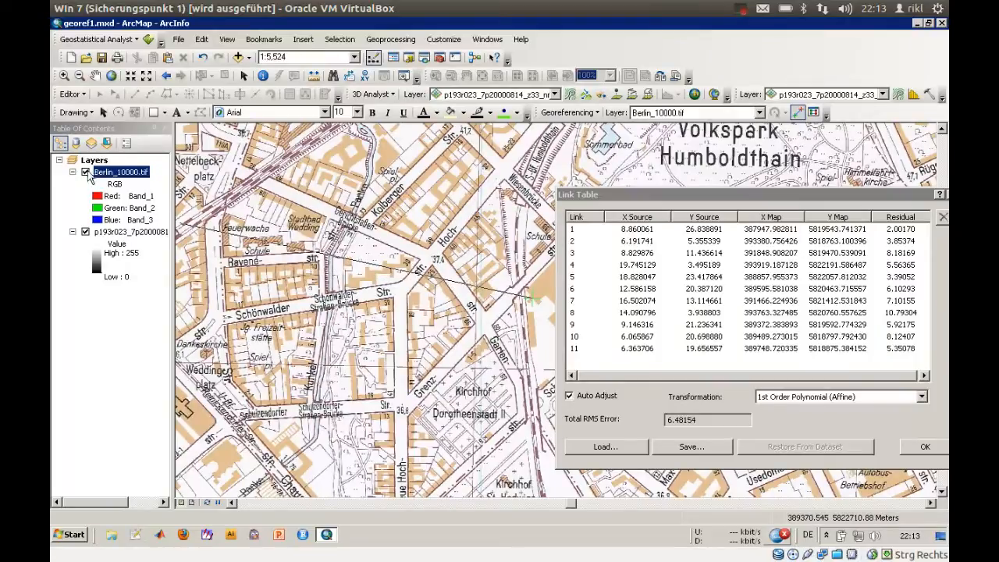
click(85, 173)
click(533, 292)
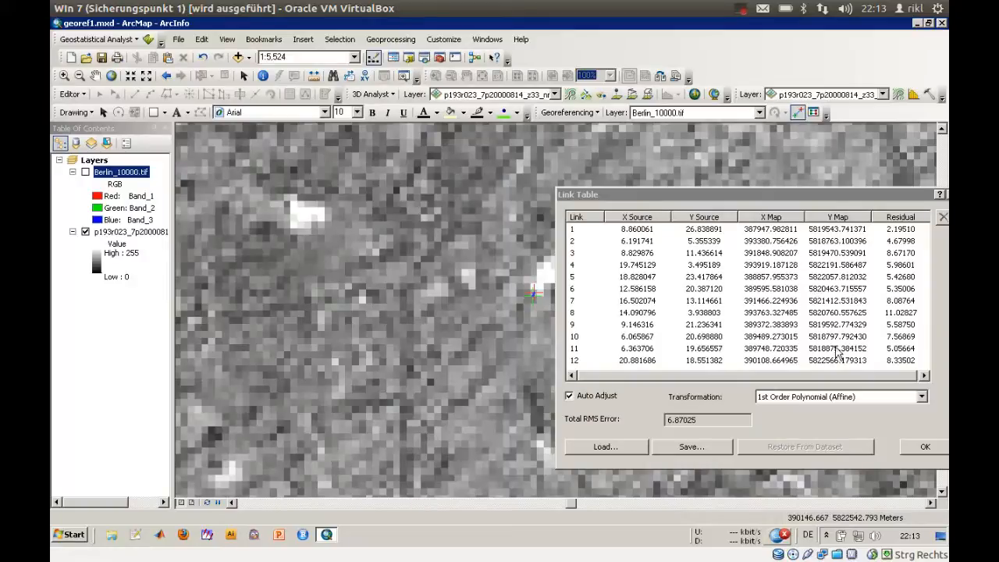
Step: Reposition the link table to inspect the new control point on the satellite image and the residuals of all links
drag(785, 193, 687, 149)
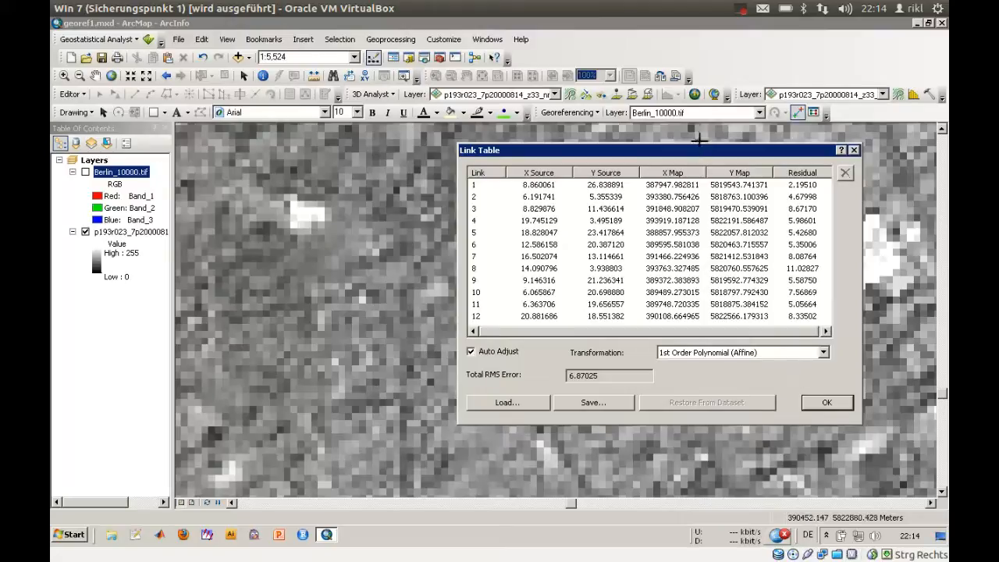
drag(698, 149, 733, 342)
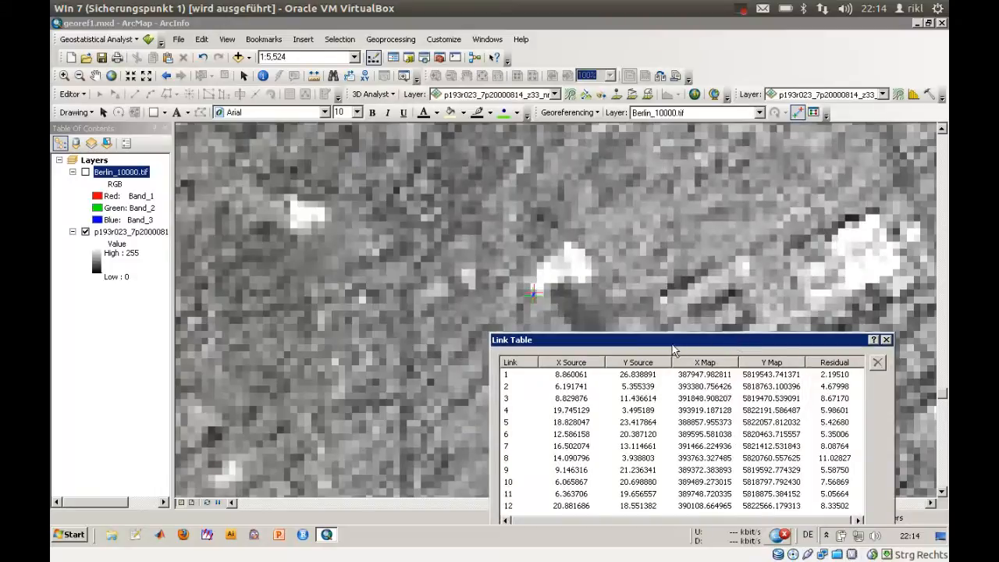
drag(662, 346, 619, 273)
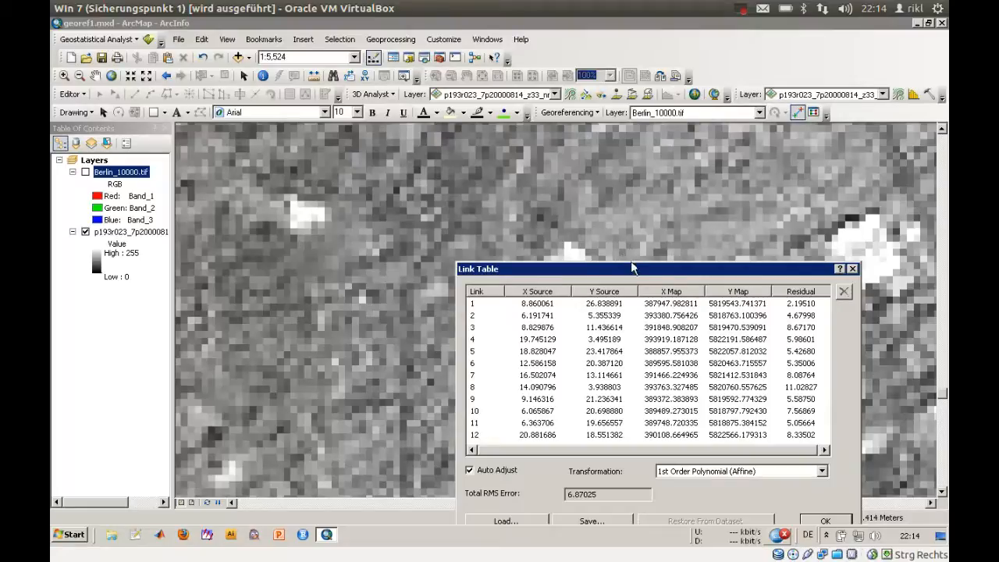
drag(633, 267, 341, 186)
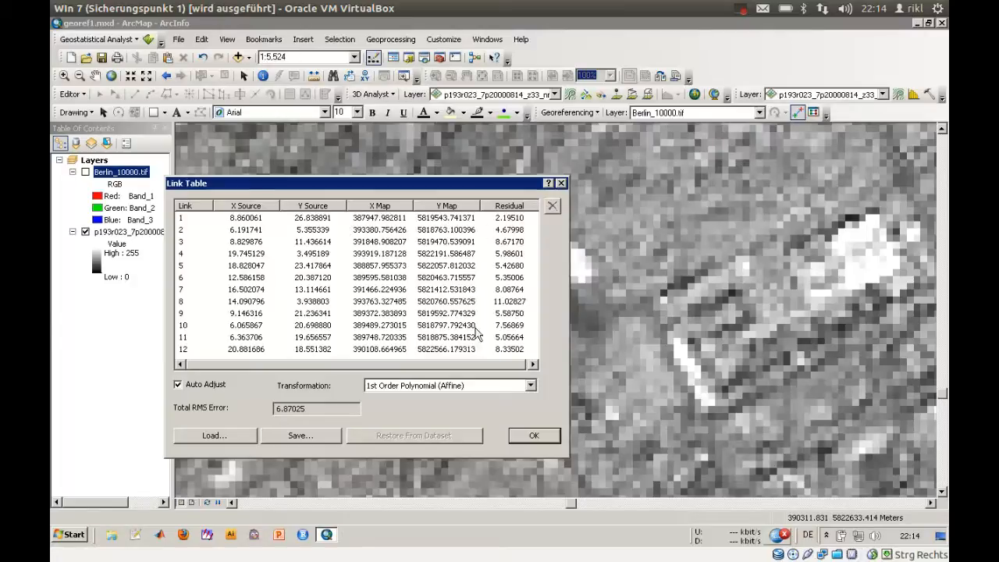
Step: Review the total RMS error and the available transformation types in the link table, and close the table
drag(317, 407, 255, 403)
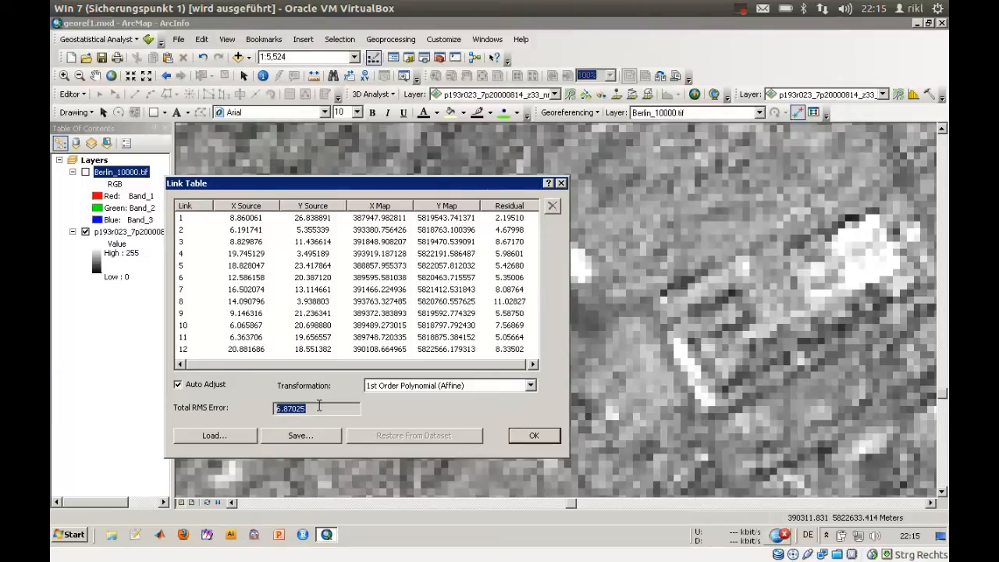
click(459, 390)
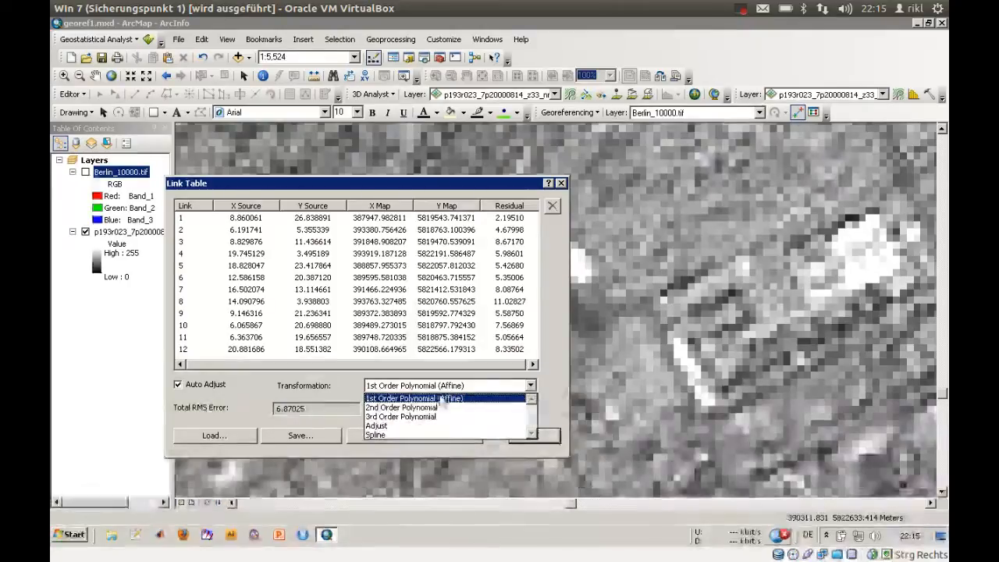
click(471, 388)
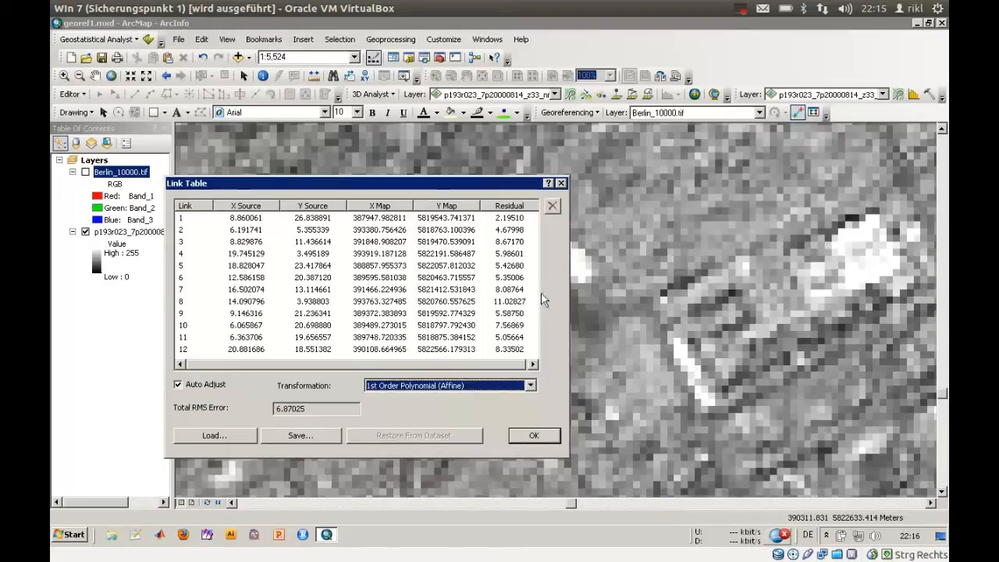
click(535, 435)
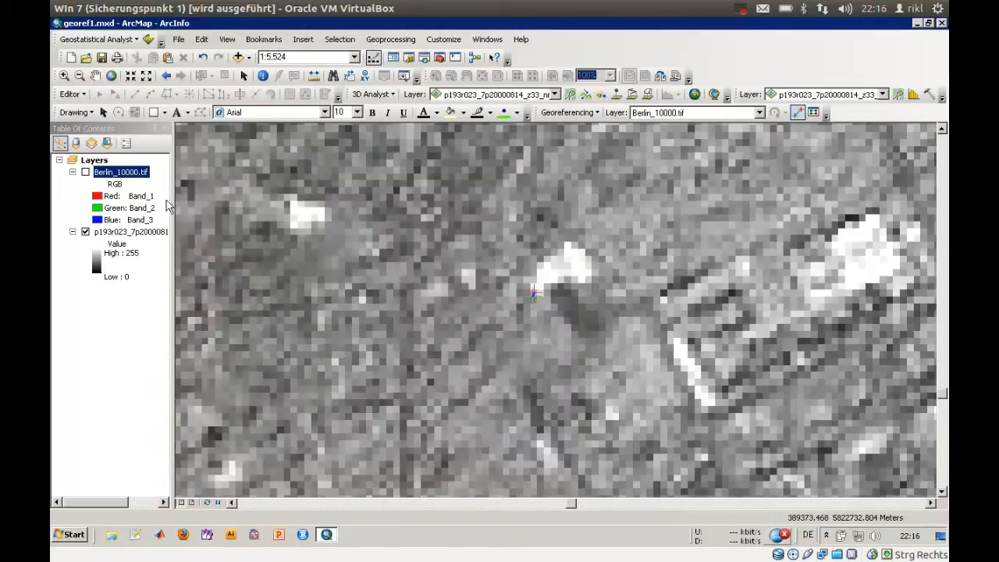
Step: Bring the full extent of the Berlin_10000.tif layer into view and make it visible
right_click(121, 174)
click(165, 249)
click(85, 171)
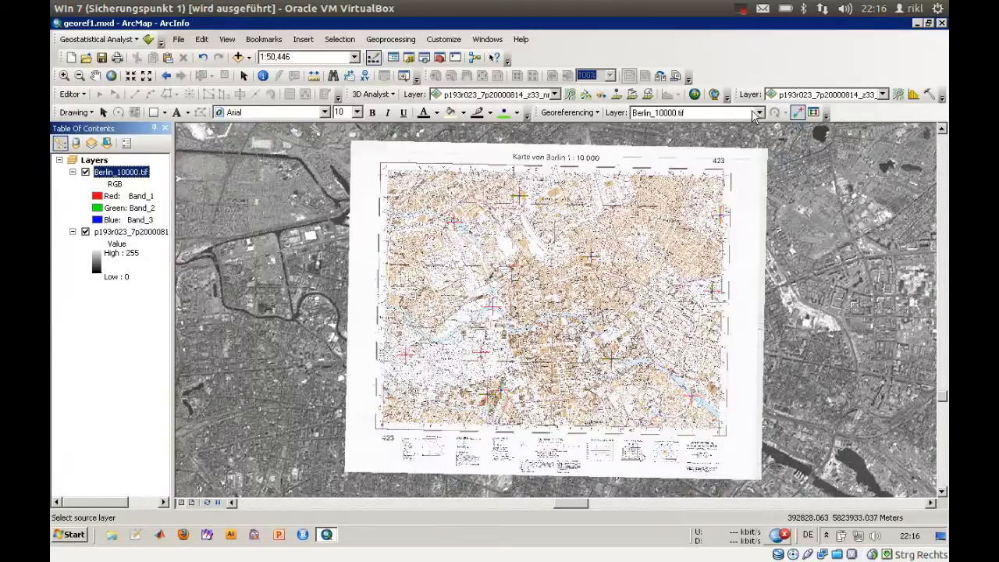
Step: Reopen the link table, move it away from the scan, and set the transformation to 2nd Order Polynomial
click(577, 113)
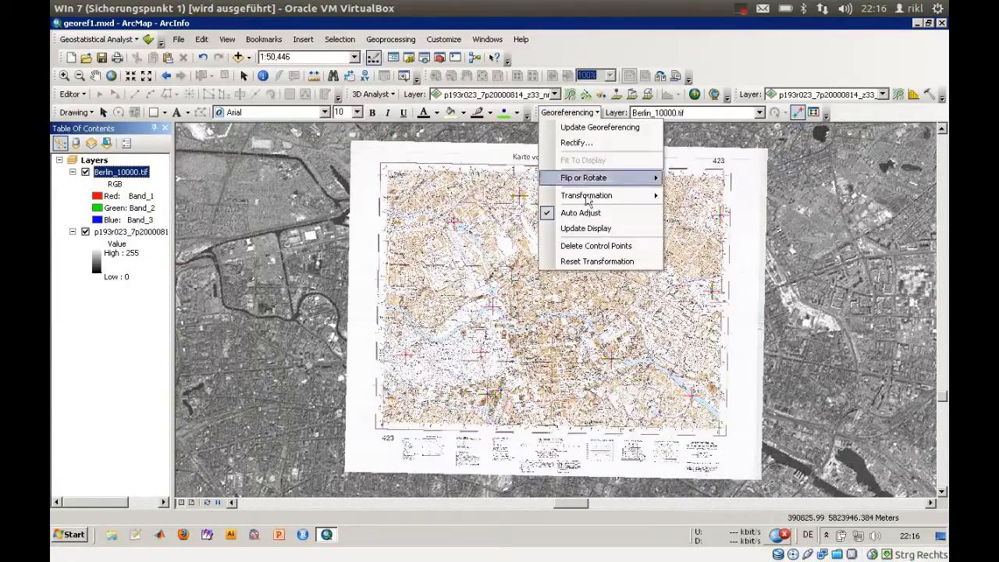
click(700, 131)
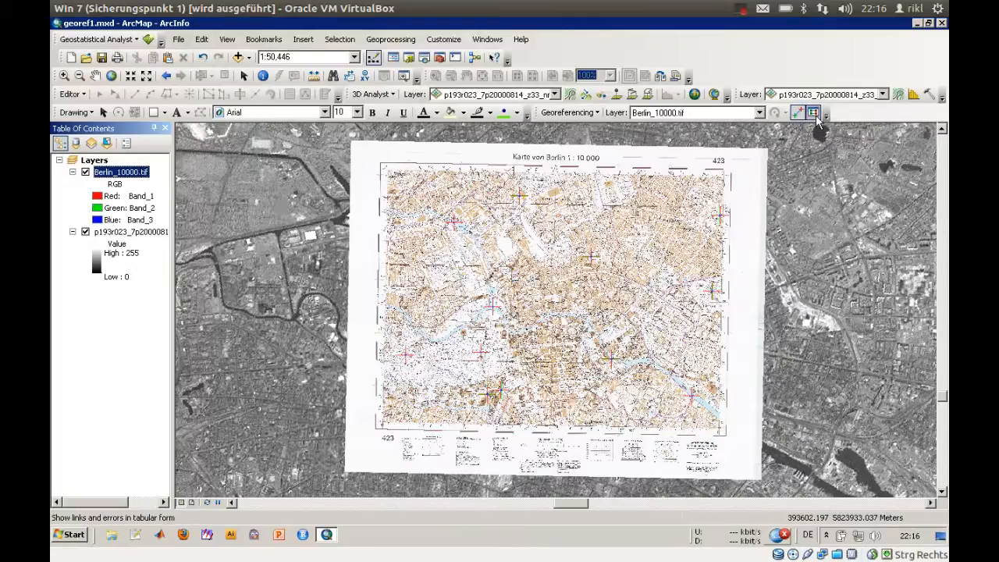
click(814, 114)
click(450, 385)
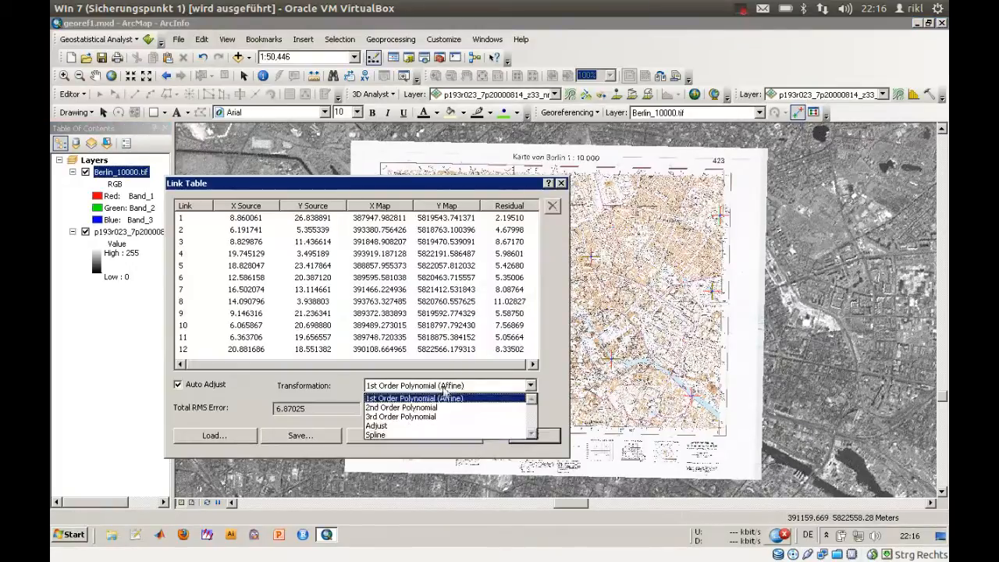
click(407, 193)
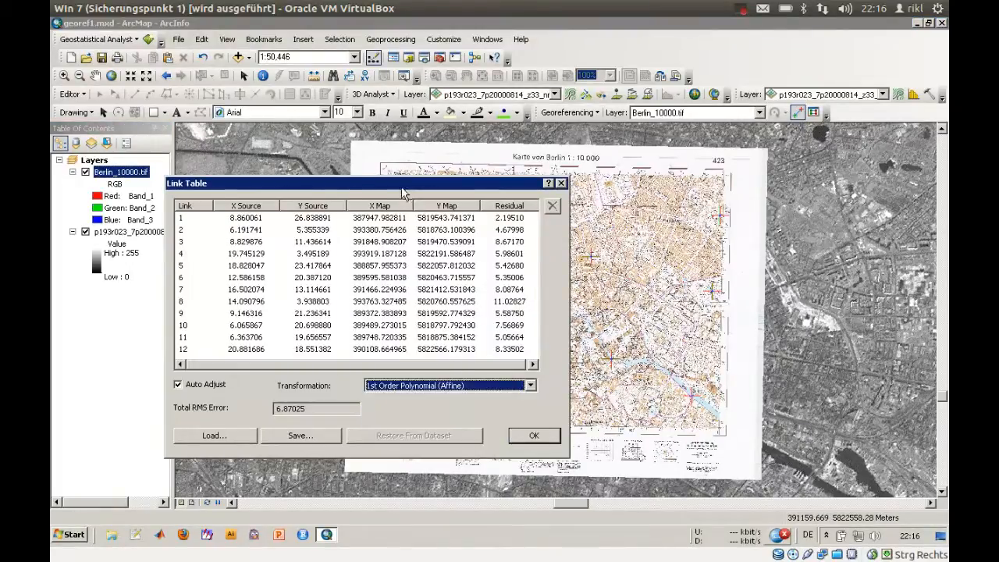
drag(298, 184, 181, 179)
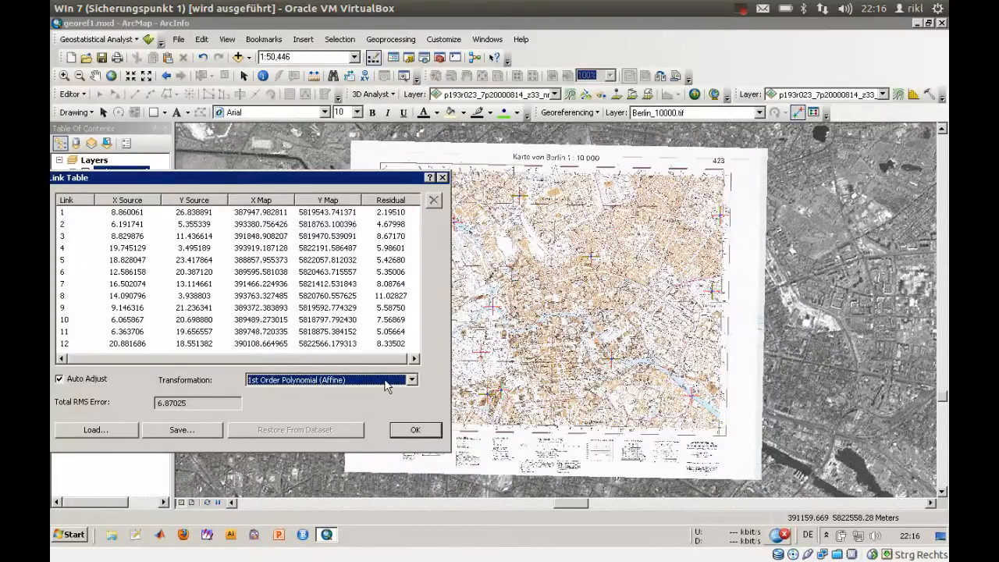
click(388, 380)
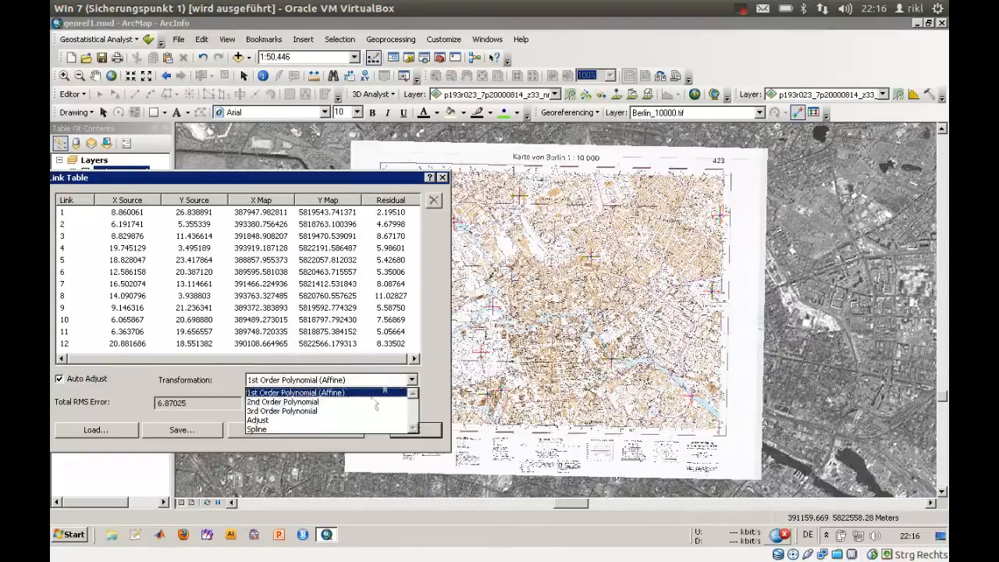
click(359, 402)
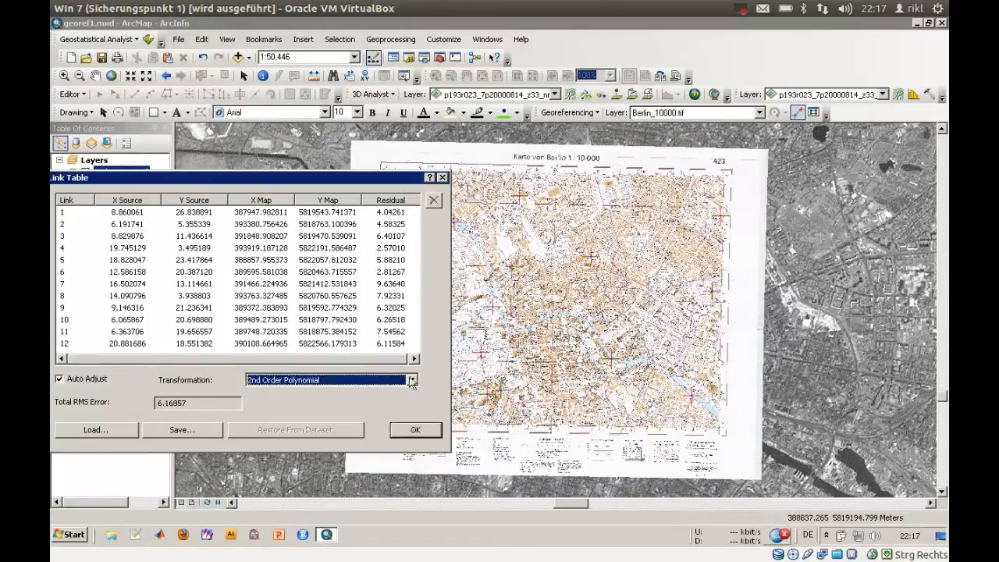
Step: Try the 3rd Order Polynomial transformation in the link table and check its total RMS error
click(352, 380)
click(328, 412)
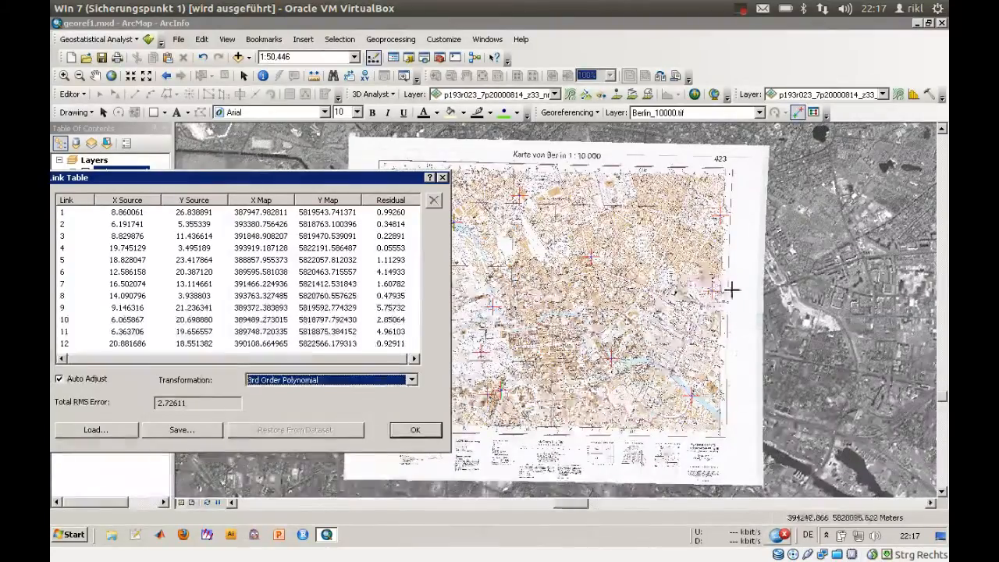
click(299, 381)
click(296, 382)
drag(197, 404, 153, 404)
click(206, 402)
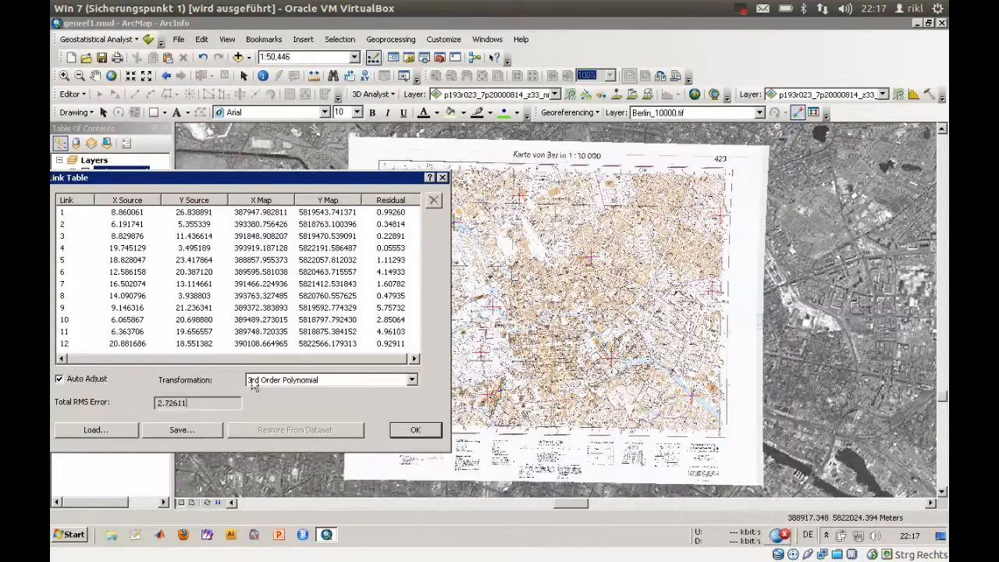
Step: Try the Spline transformation to compare its residuals, and switch back to 2nd Order Polynomial
click(293, 382)
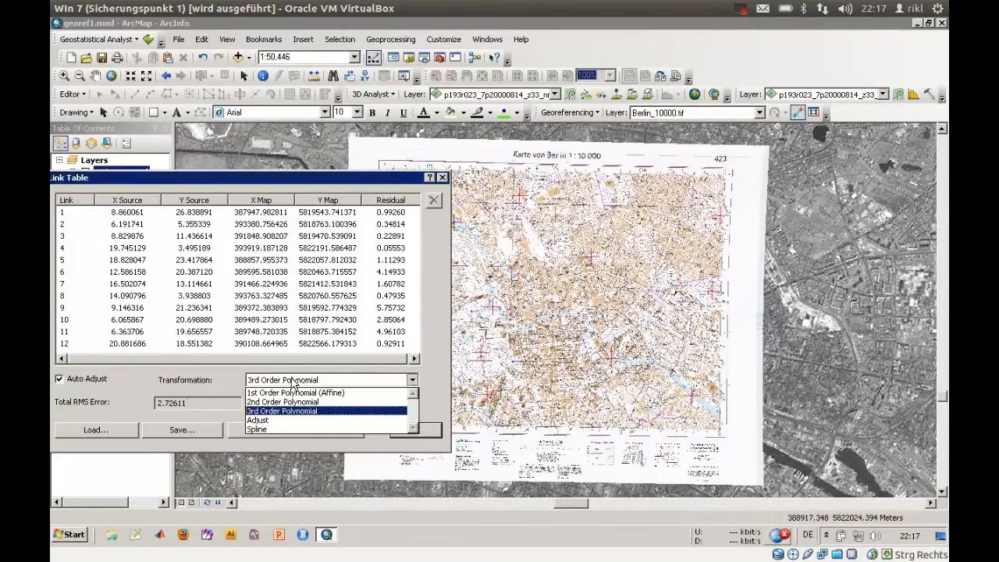
click(289, 434)
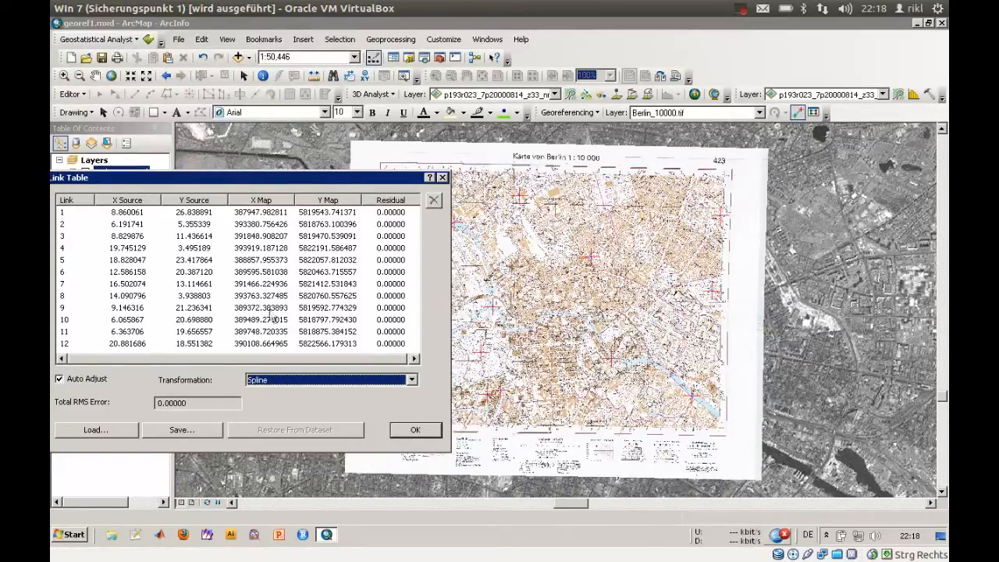
click(295, 381)
click(302, 402)
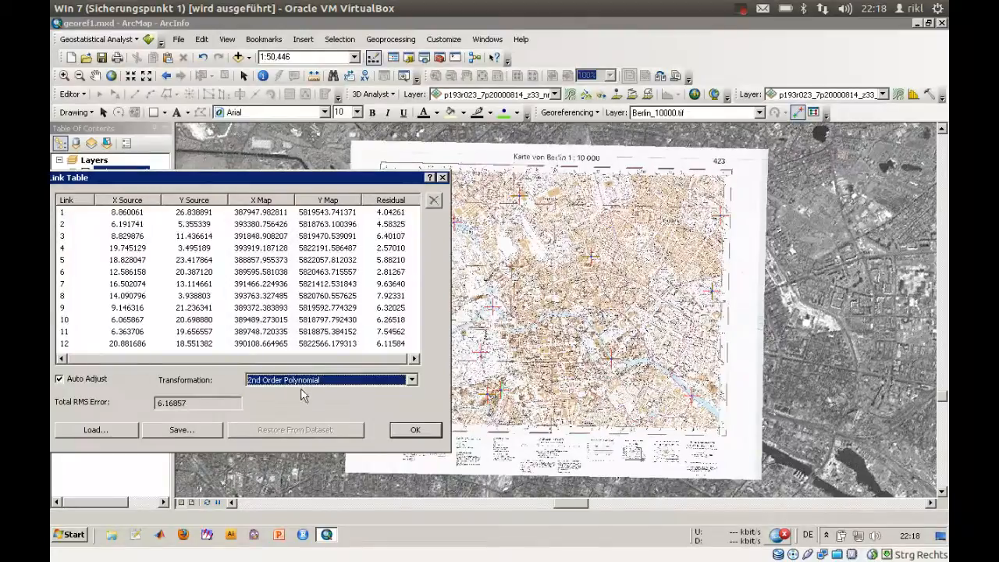
Step: Set the transformation to 1st Order Polynomial (Affine) and accept the link table
click(304, 381)
click(304, 393)
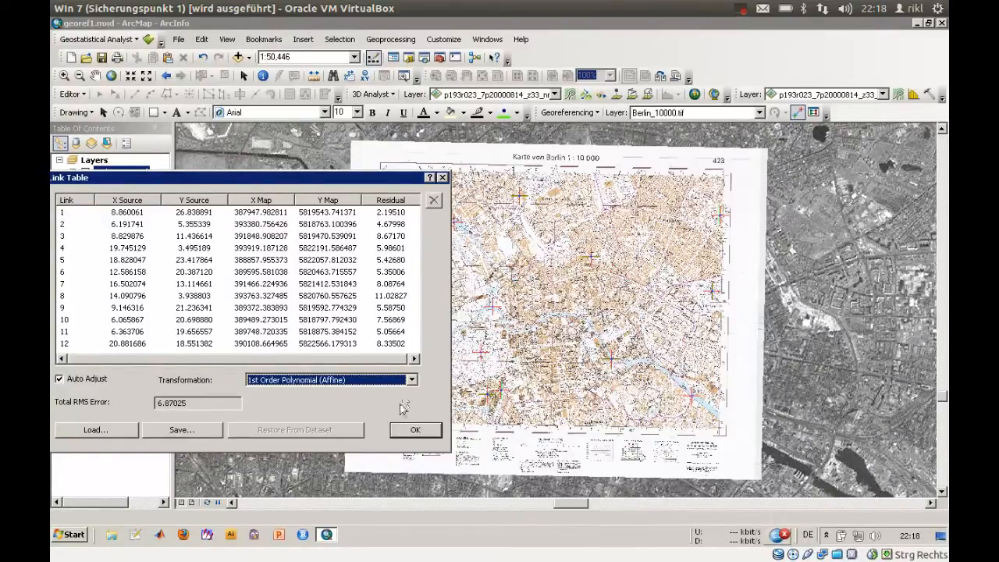
click(412, 430)
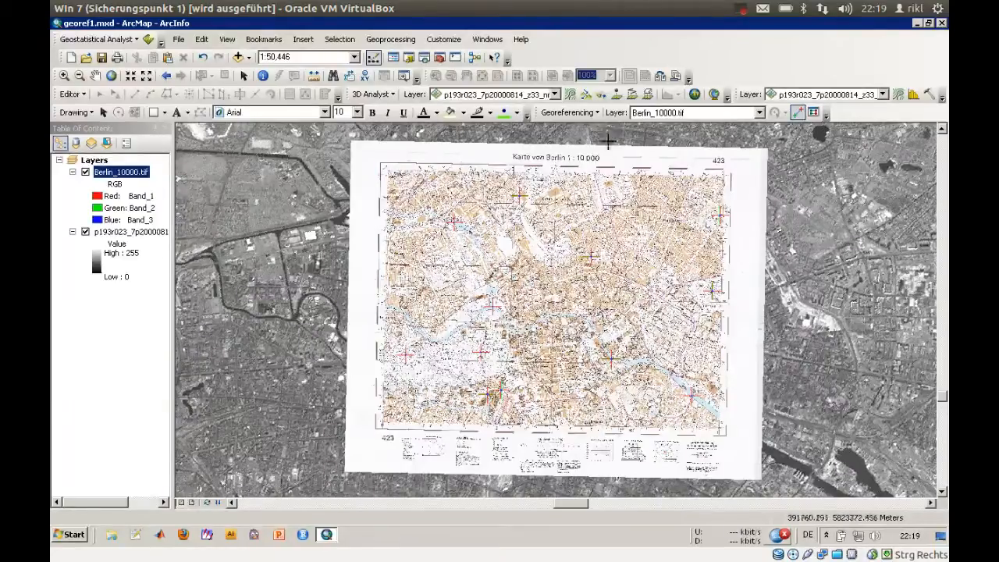
Step: Start rectifying the Berlin_10000.tif scan with a cell size of 1 and Bilinear Interpolation resampling
click(569, 113)
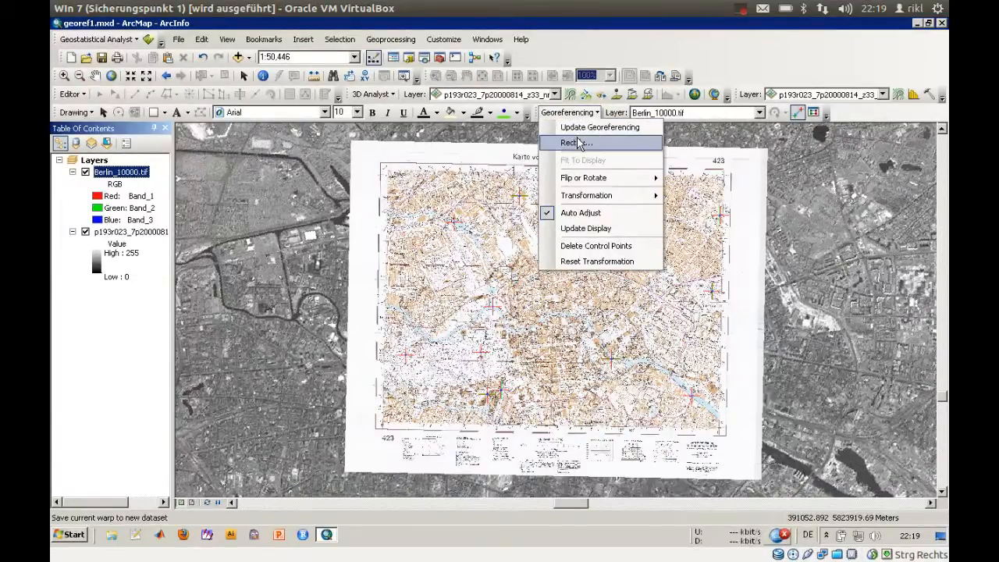
click(579, 144)
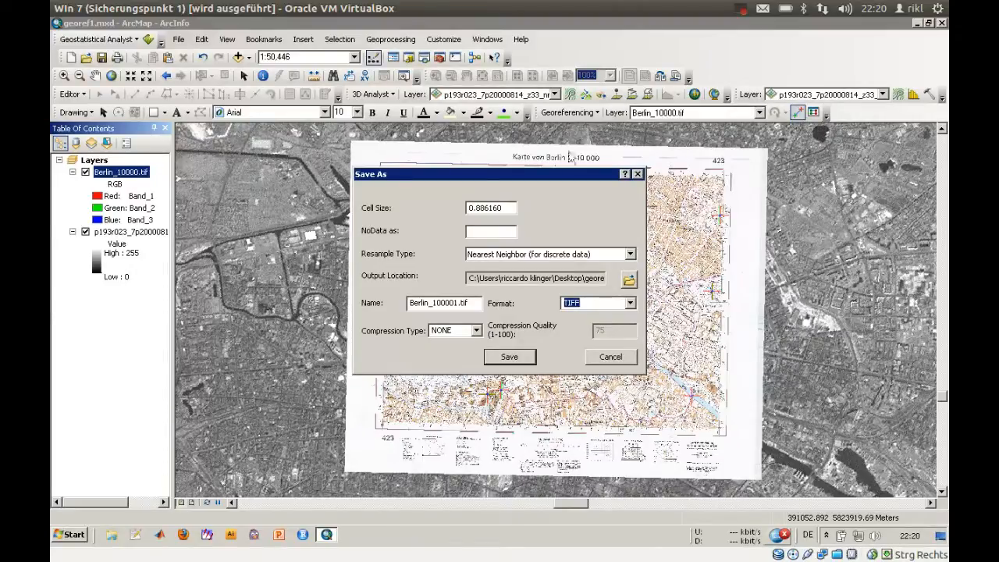
drag(505, 207, 461, 212)
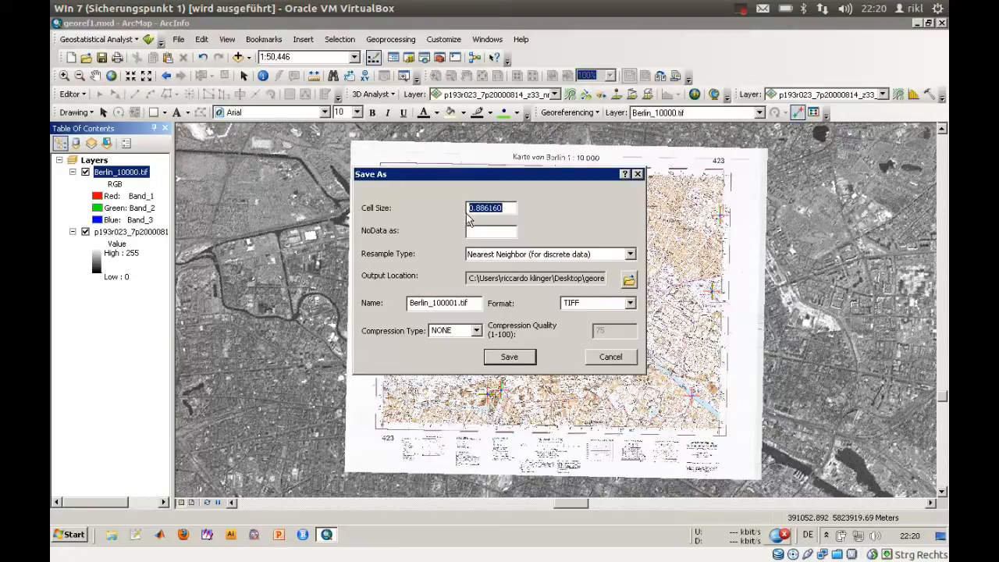
text(1)
click(509, 255)
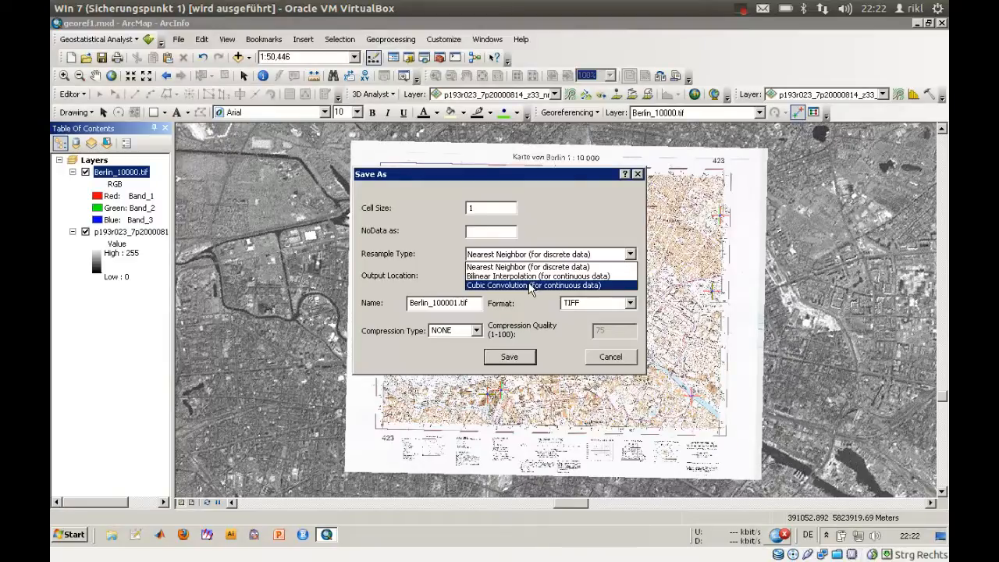
click(528, 276)
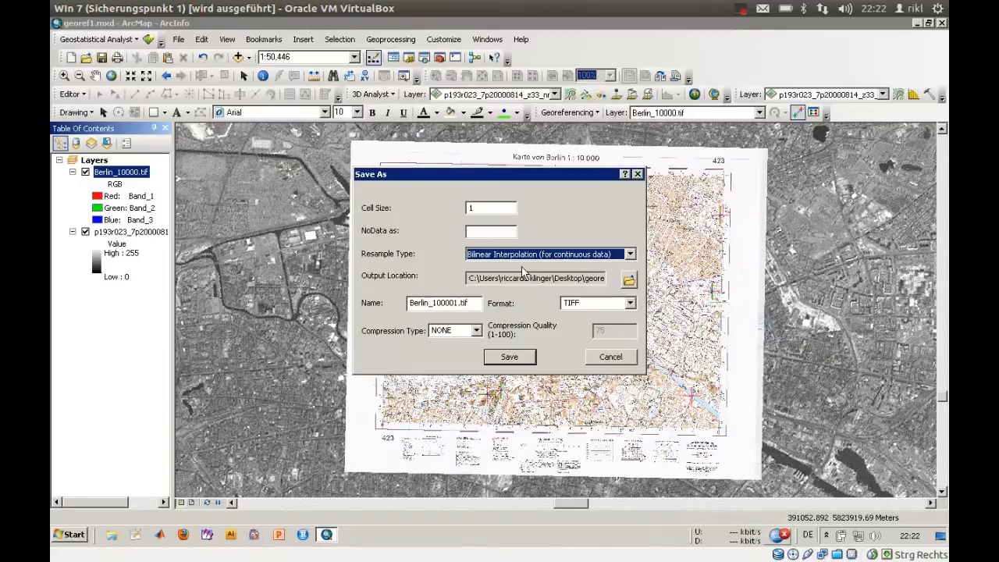
Step: Name the rectified TIFF Berlin_10000_wgs_utm33N and save it
click(459, 302)
key(BackSpace)
click(457, 304)
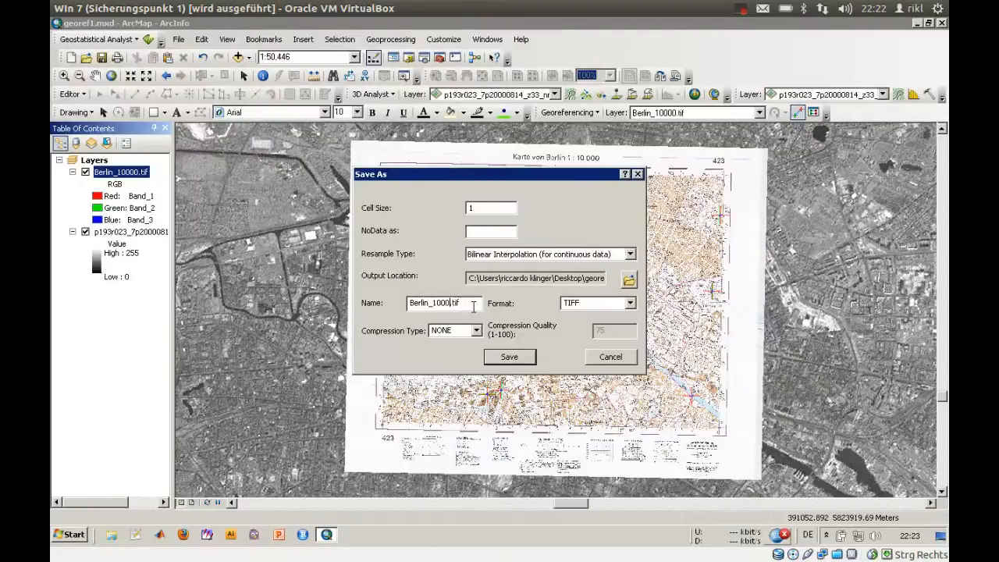
text(0000_whgs_utm33N)
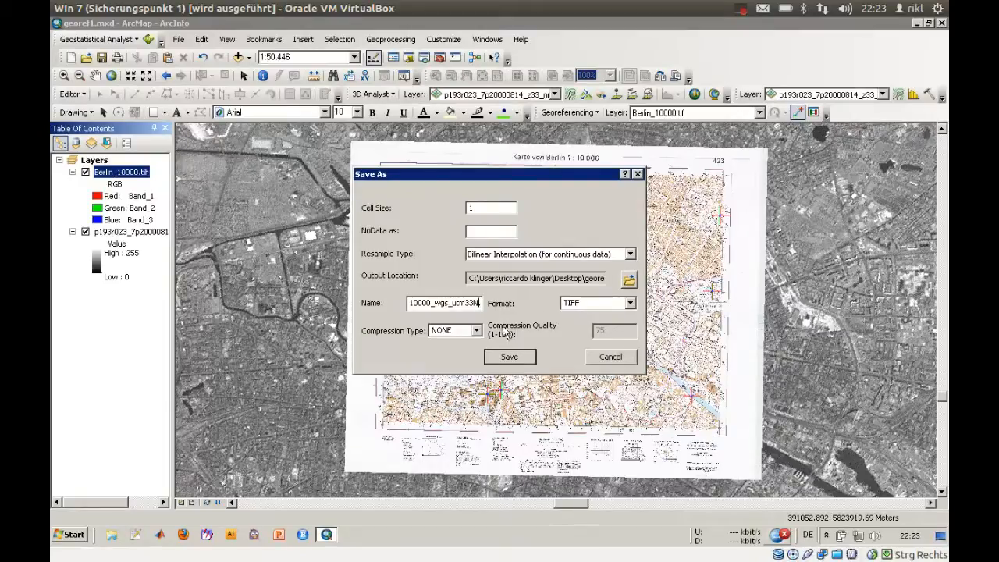
click(503, 354)
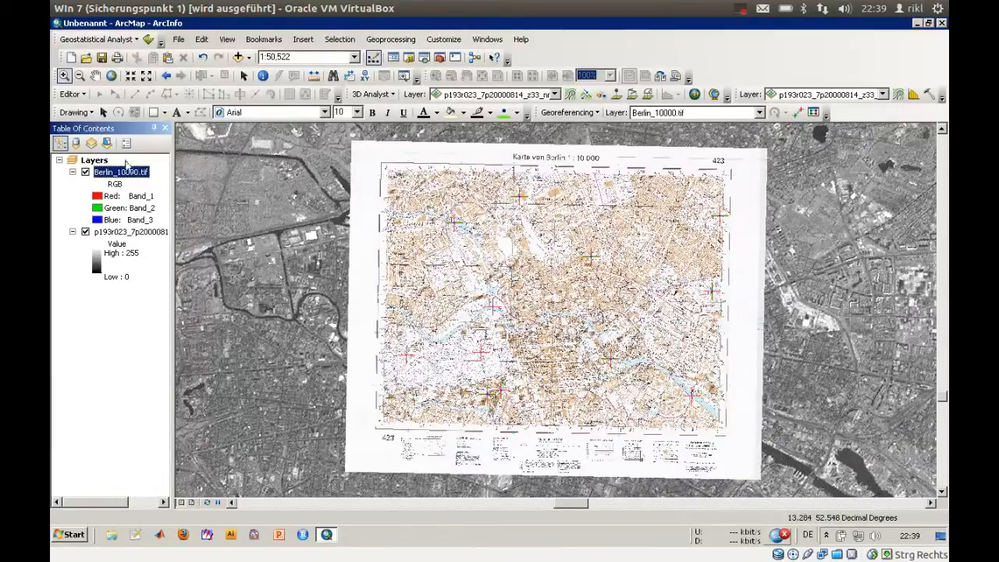
Step: Remove the Berlin_10000.tif layer and add the rectified raster Berlin_10000_wgs_utm33N.tif to the map
right_click(125, 173)
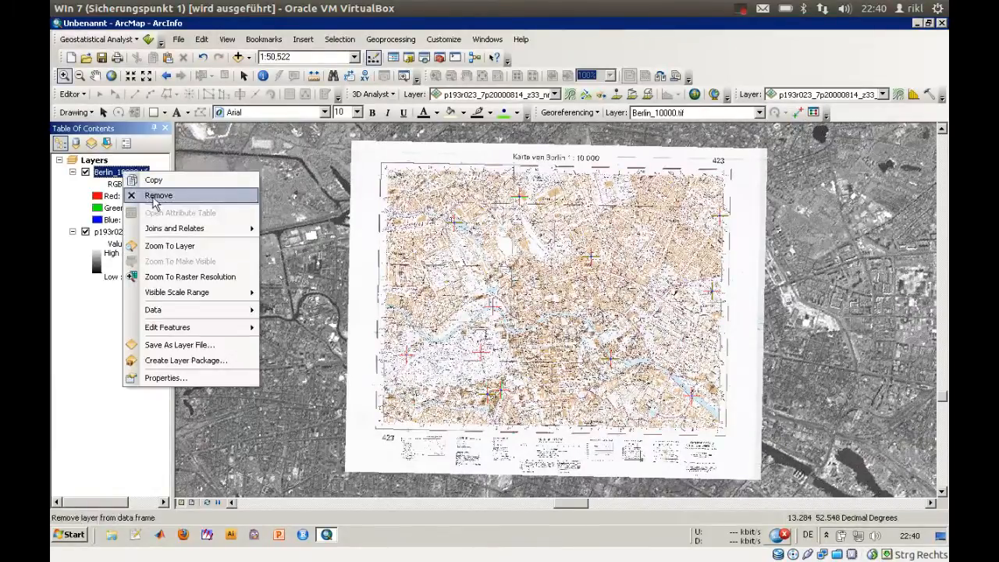
click(156, 195)
click(567, 112)
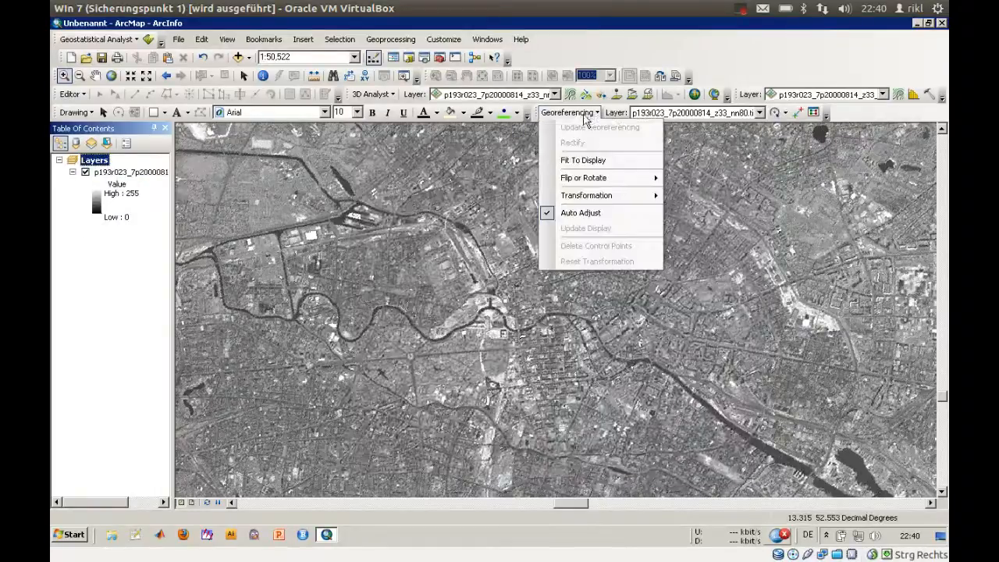
click(238, 57)
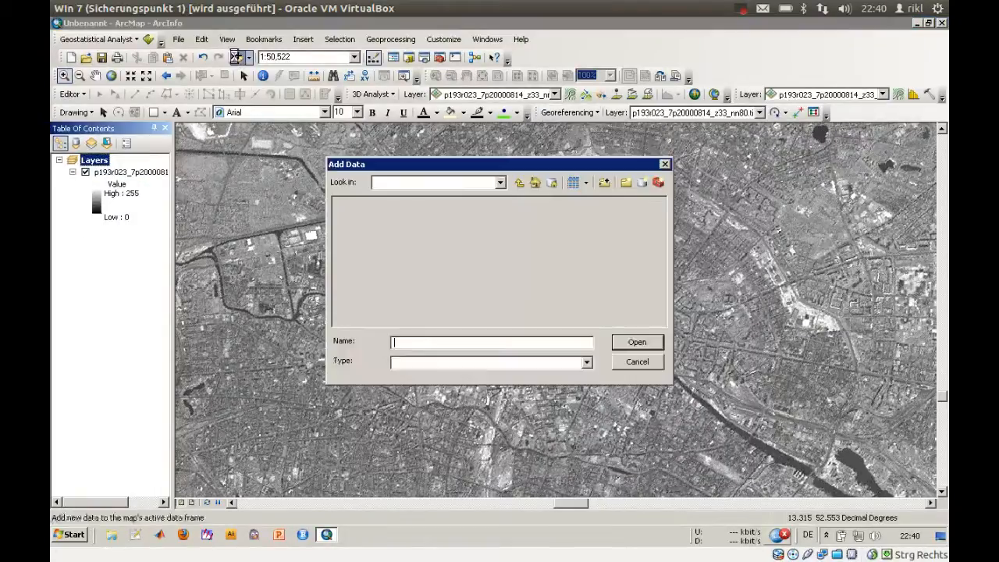
click(390, 239)
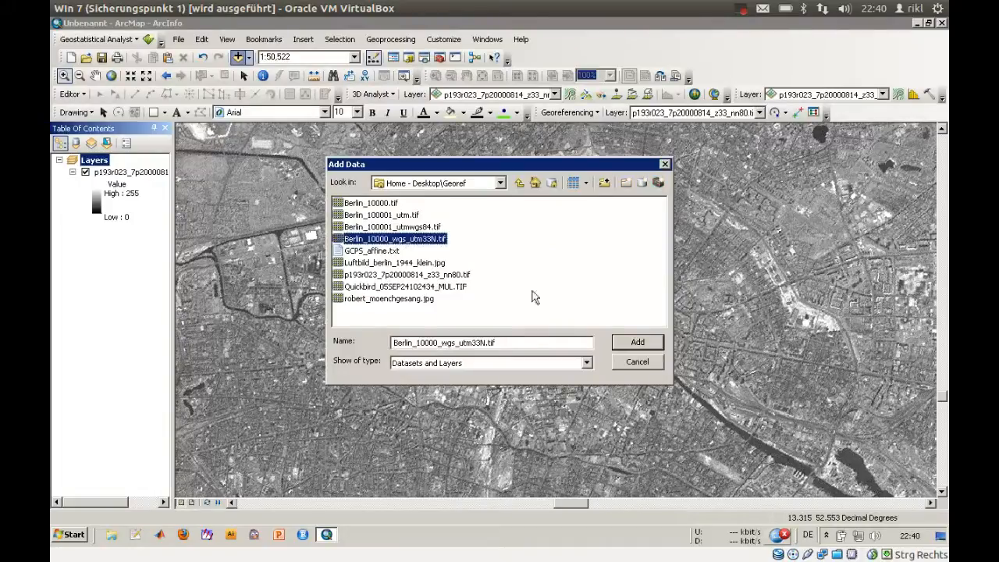
click(635, 343)
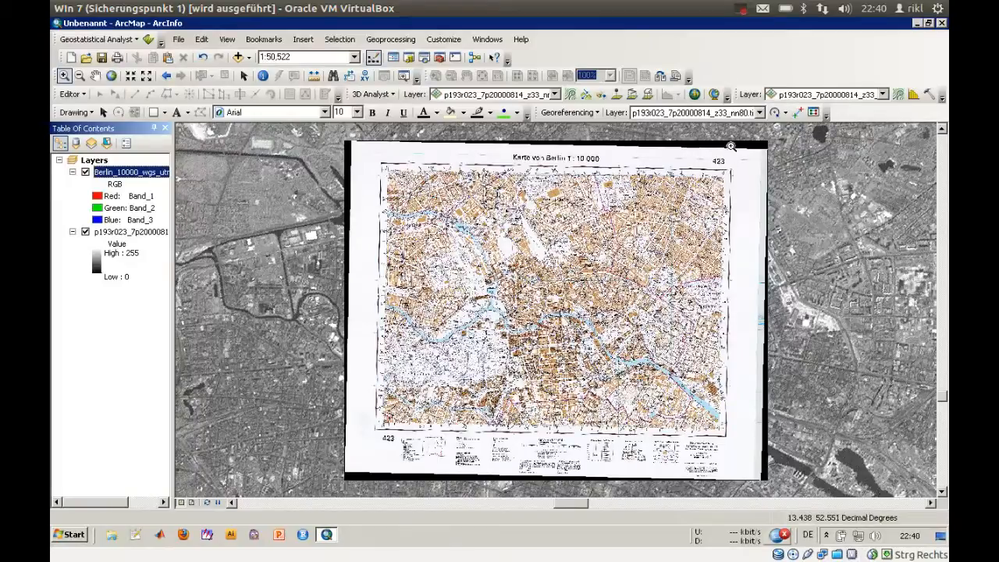
Step: Identify the RGB values of the black border along the rectified map's northern edge, and close the results
drag(600, 140, 783, 166)
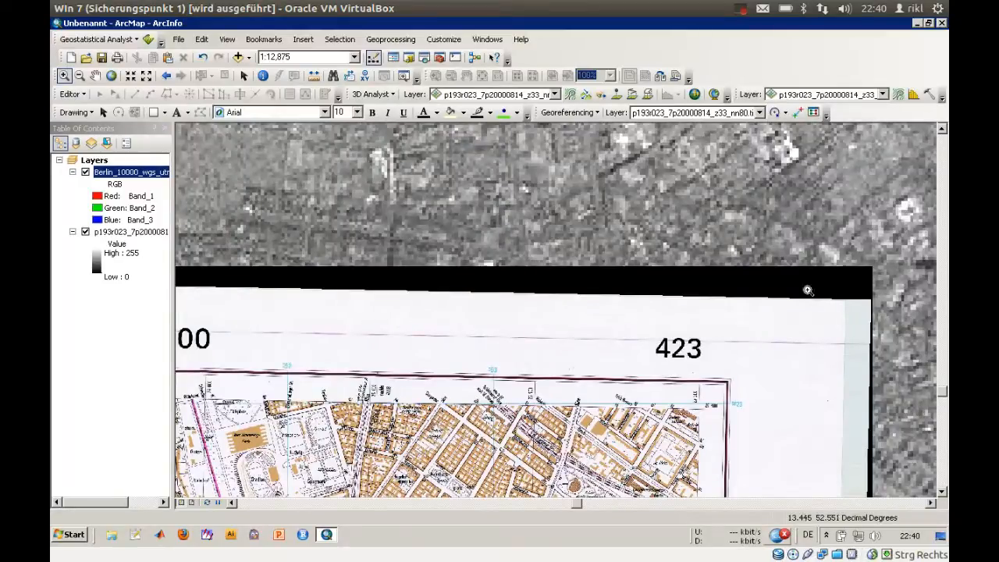
click(263, 75)
click(596, 281)
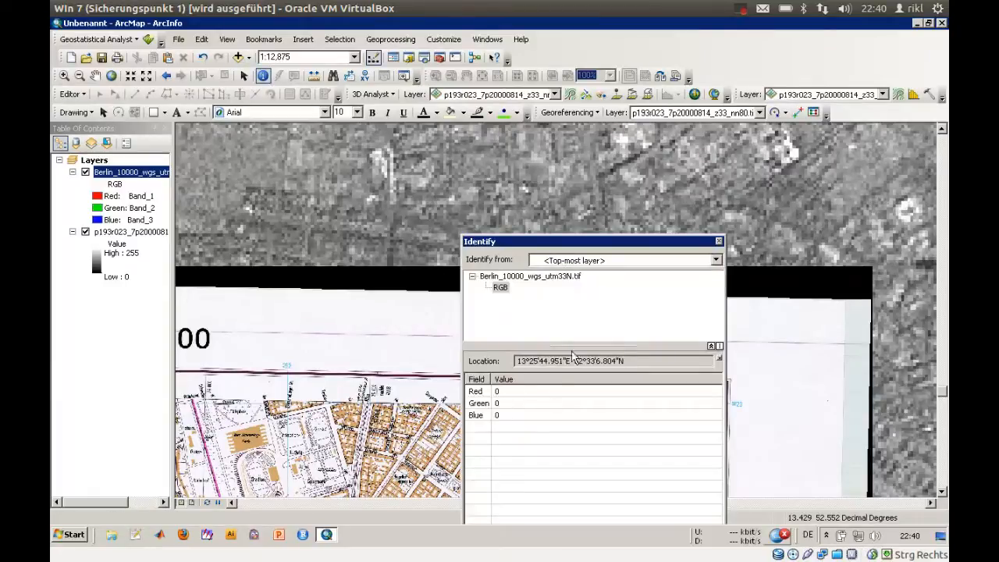
click(718, 243)
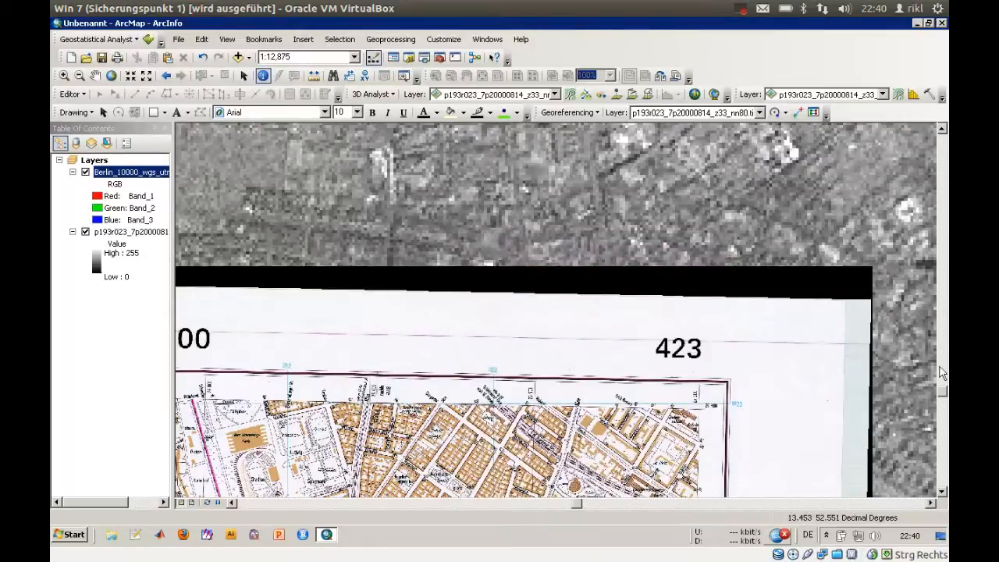
Step: Examine the rectified map's detail around Marienkirche and Neptunbrunnen, its full layer extent, and the Tiergarten area
click(942, 391)
click(942, 392)
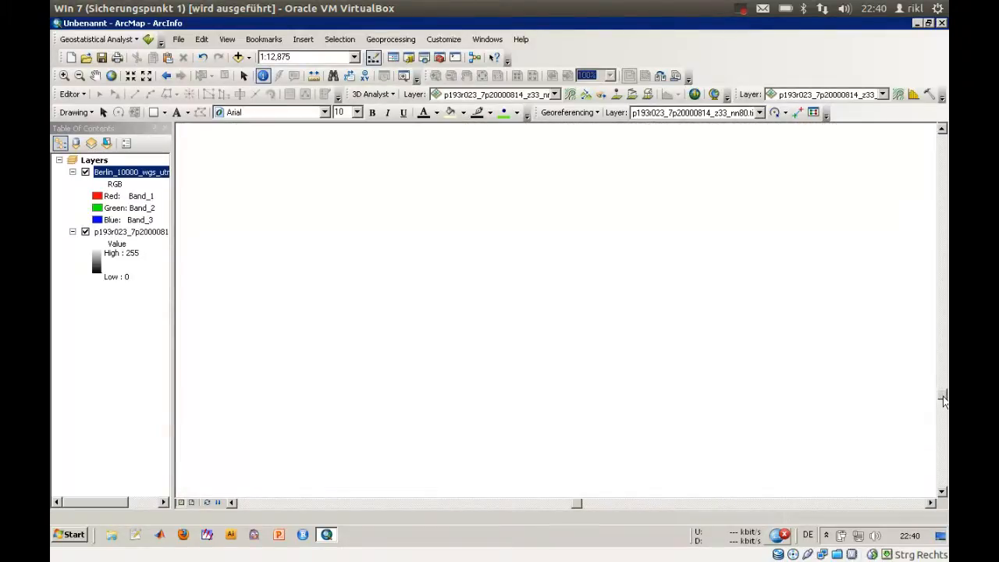
click(942, 392)
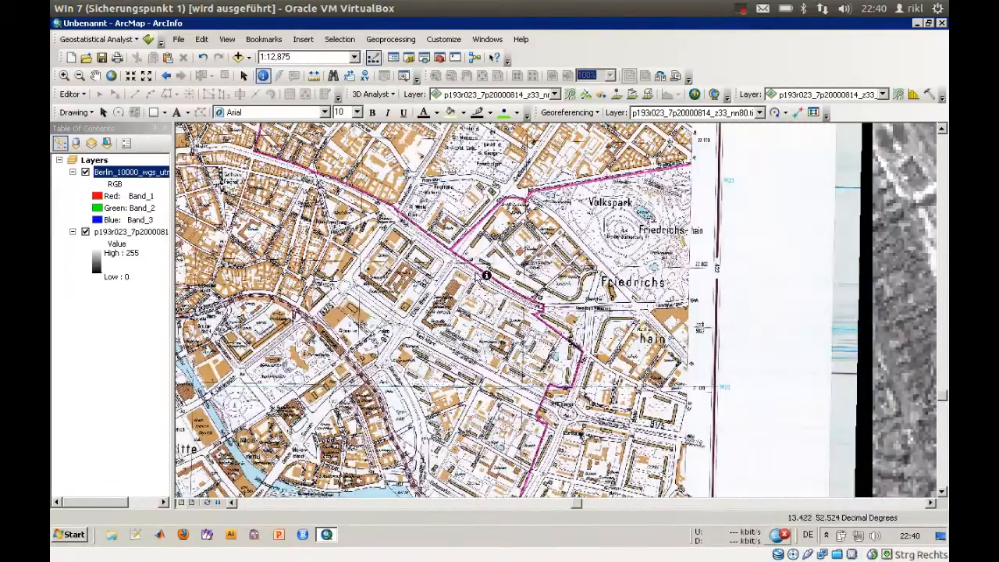
click(64, 75)
drag(238, 293, 496, 439)
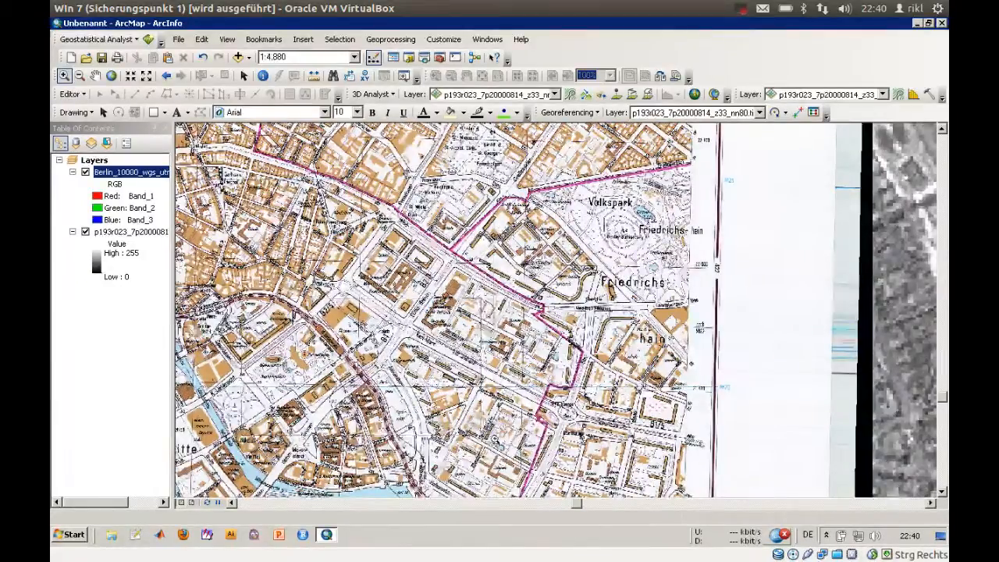
drag(289, 295, 438, 375)
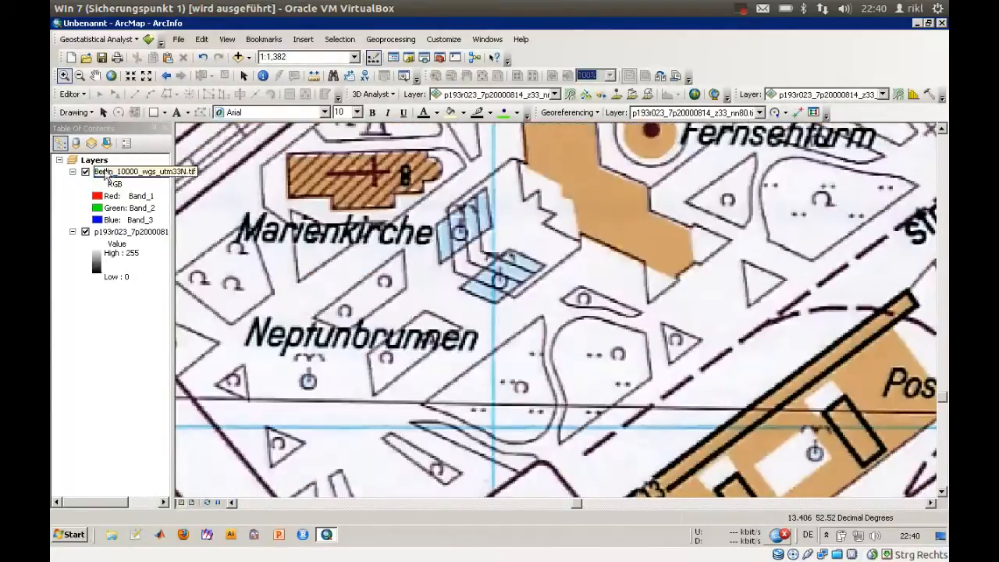
right_click(110, 172)
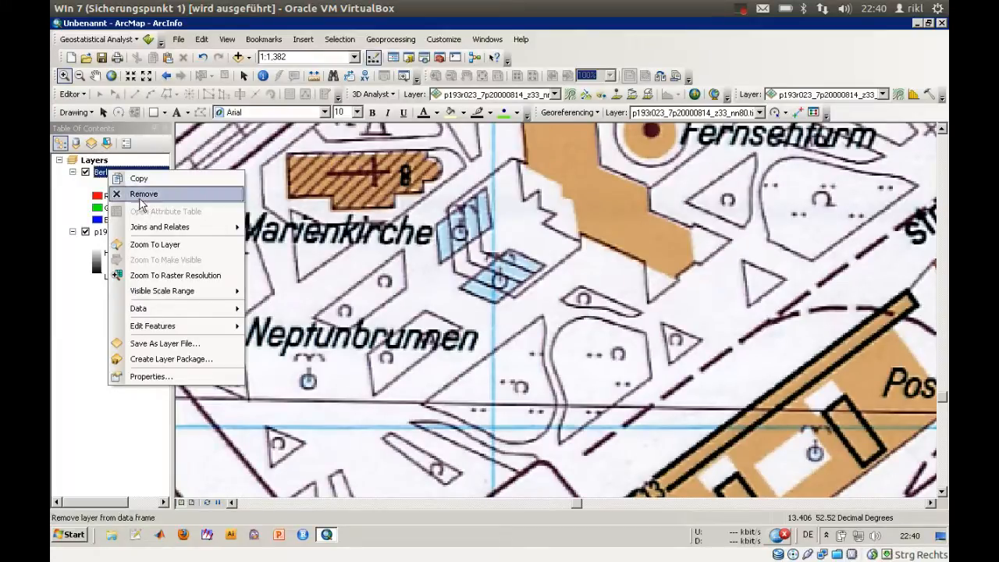
click(165, 245)
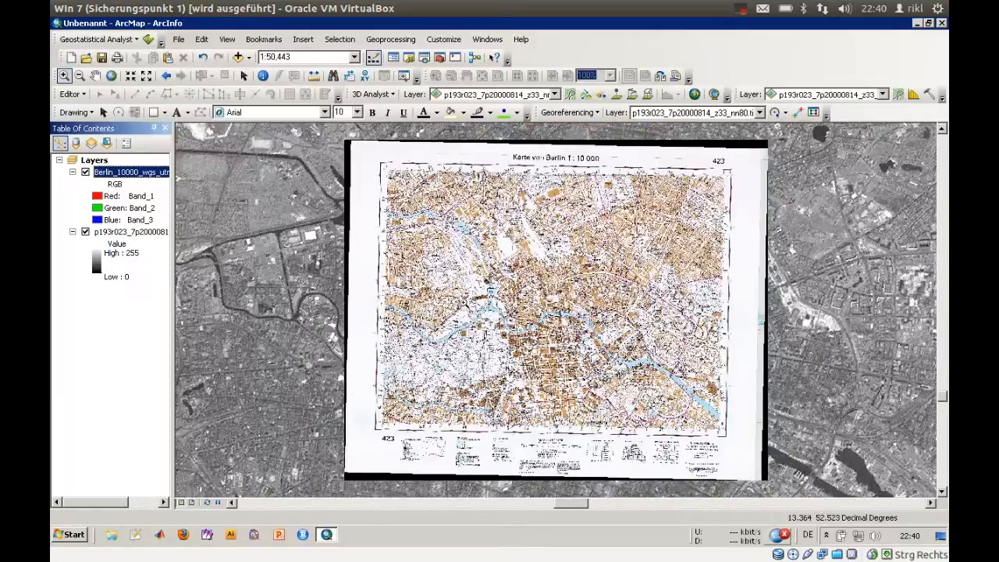
drag(380, 283, 490, 373)
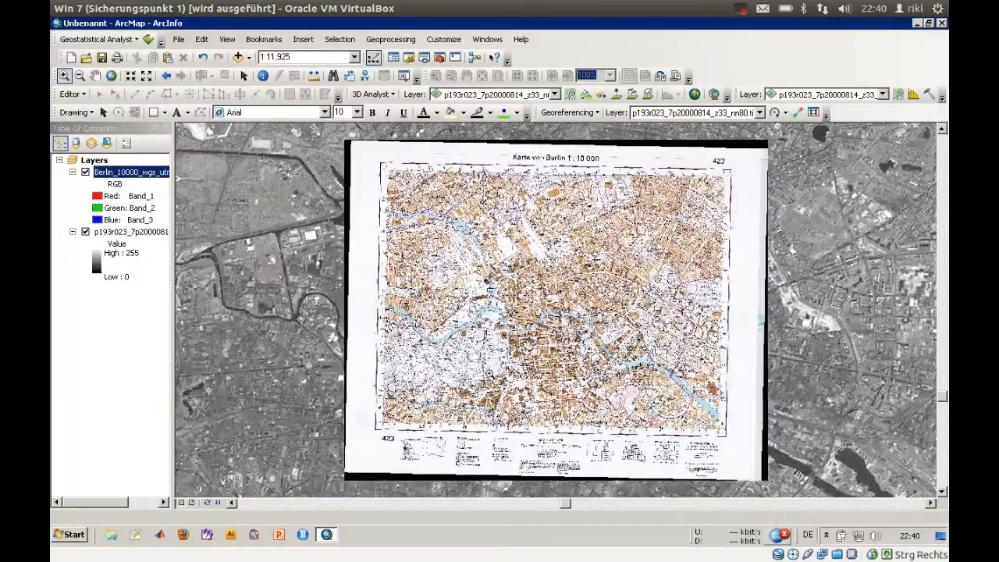
Step: Open the source properties of the Berlin_10000_wgs_utm33N.tif layer and review its spatial reference details
right_click(118, 164)
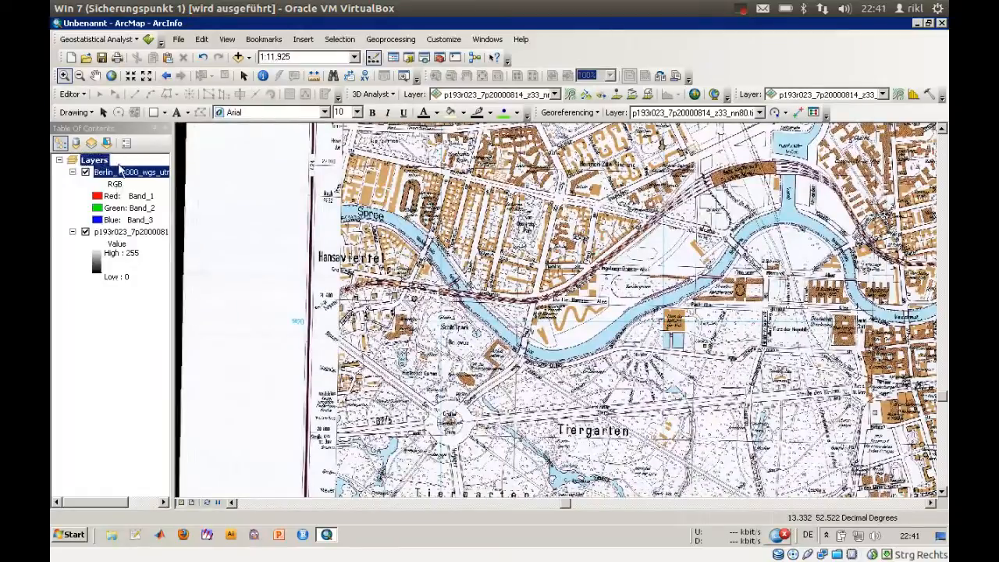
right_click(118, 172)
click(184, 380)
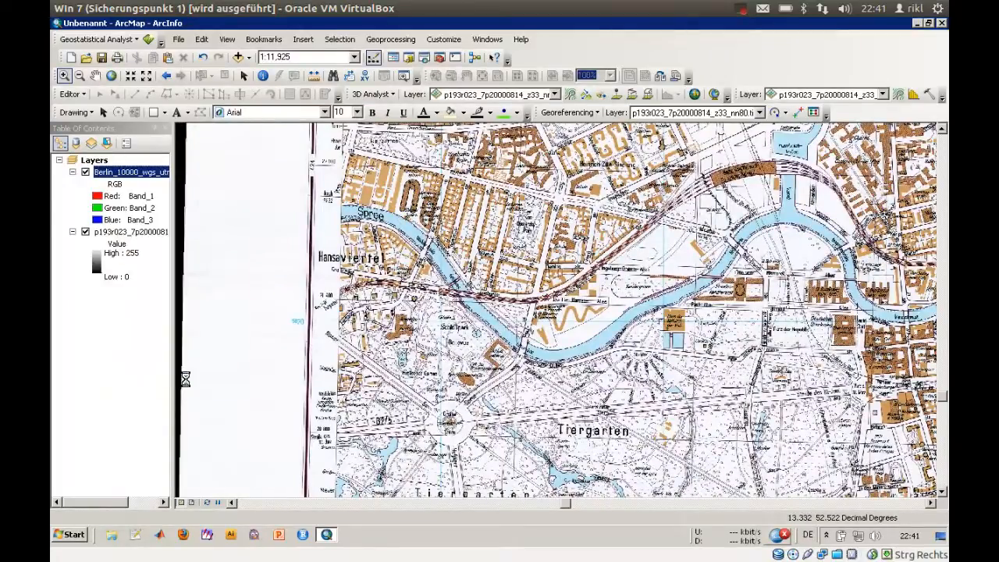
click(331, 140)
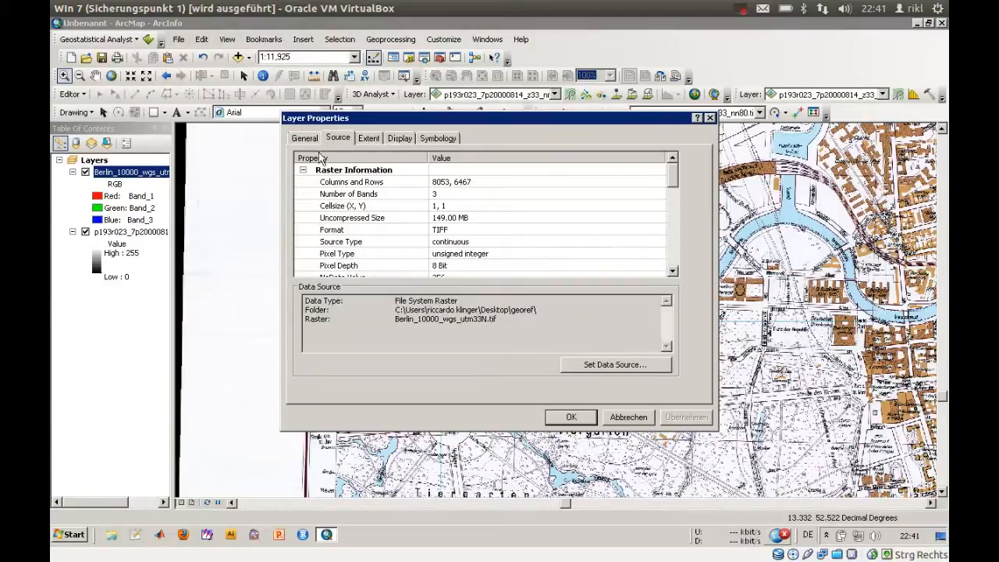
click(302, 169)
click(303, 181)
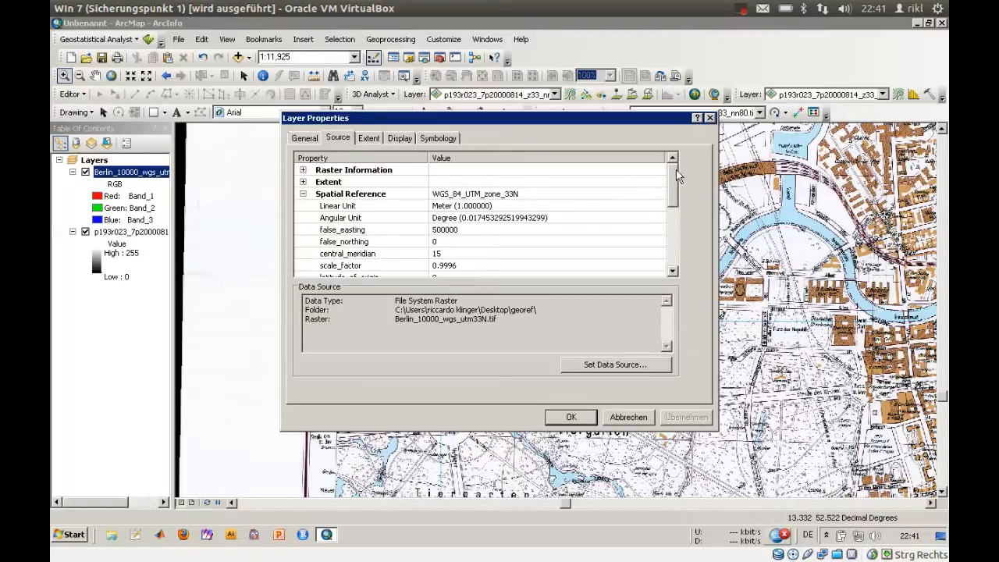
scroll(679, 181, down, 1)
drag(679, 181, 689, 192)
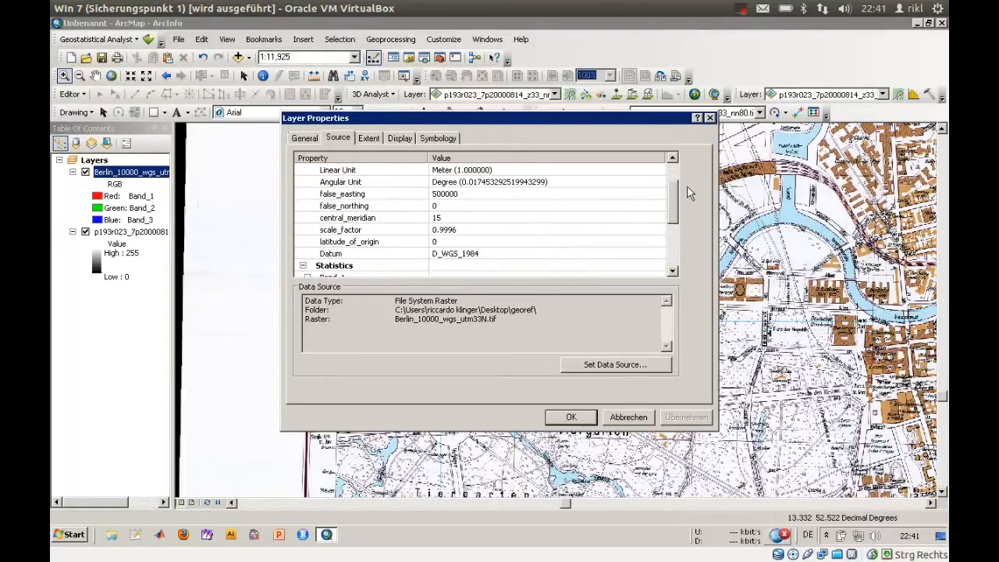
Step: Make the Berlin_10000_wgs_utm33N.tif layer semi-transparent through its display properties so the satellite image beneath shows through
click(710, 117)
click(148, 171)
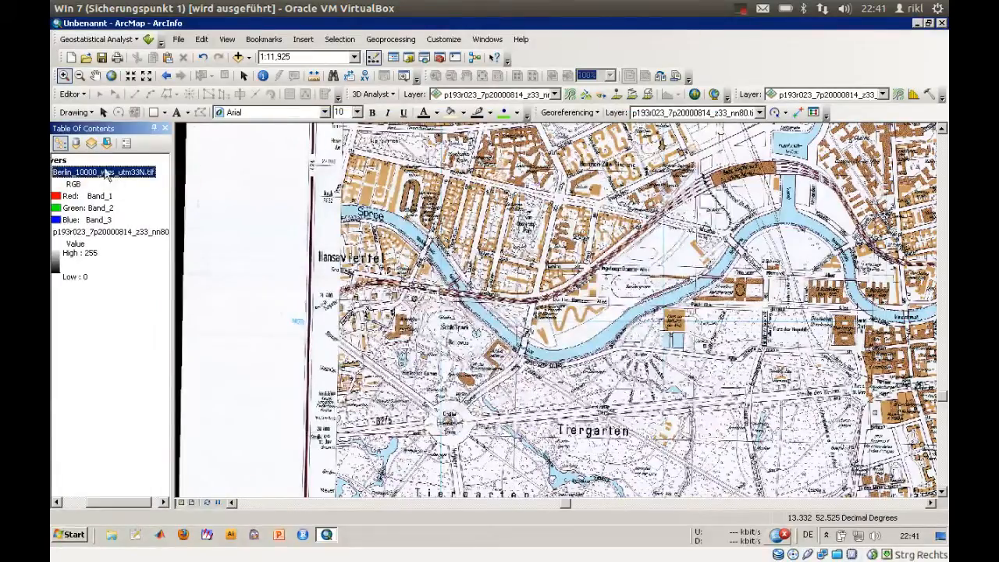
double_click(106, 171)
click(394, 139)
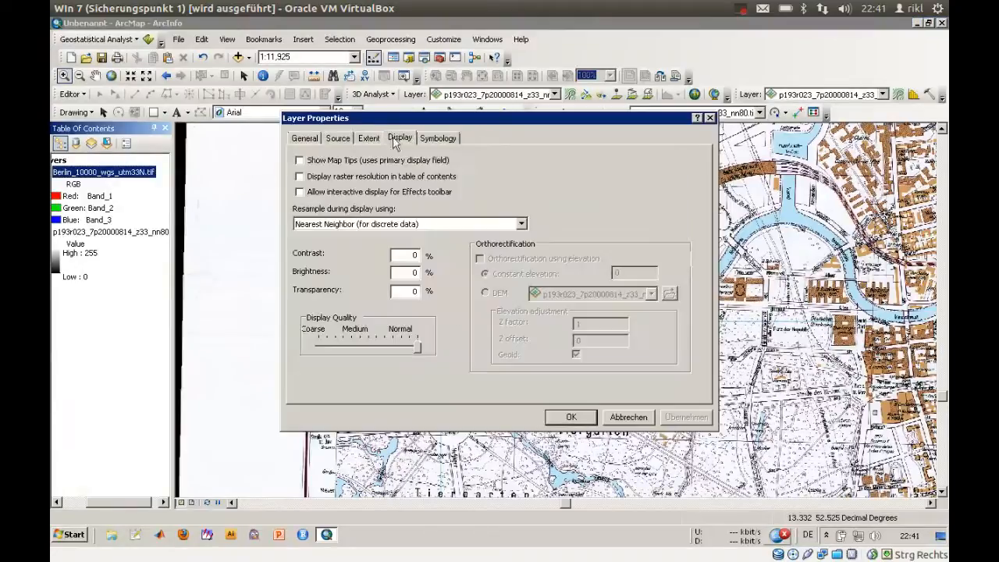
double_click(407, 291)
text(45)
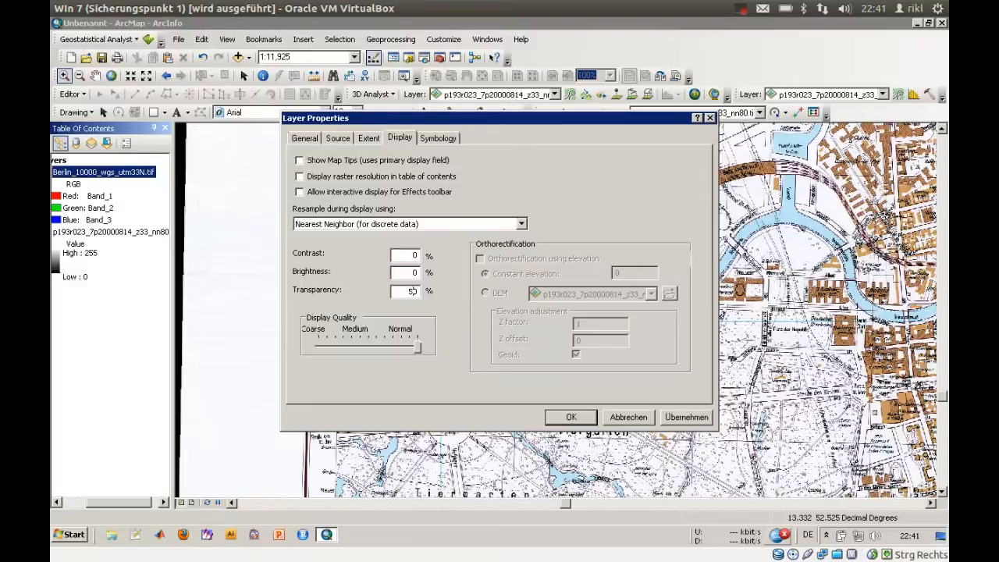
click(571, 417)
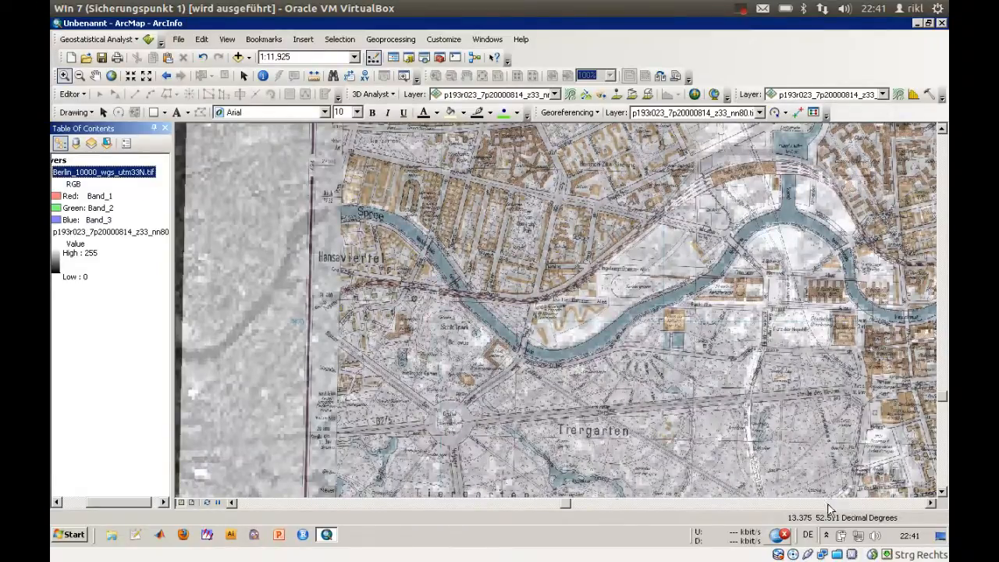
Step: Examine how the semi-transparent map aligns with the satellite image along the Spree, the eastern edge, Volkspark Friedrichshain and the area south of Gesundbrunnen
click(832, 501)
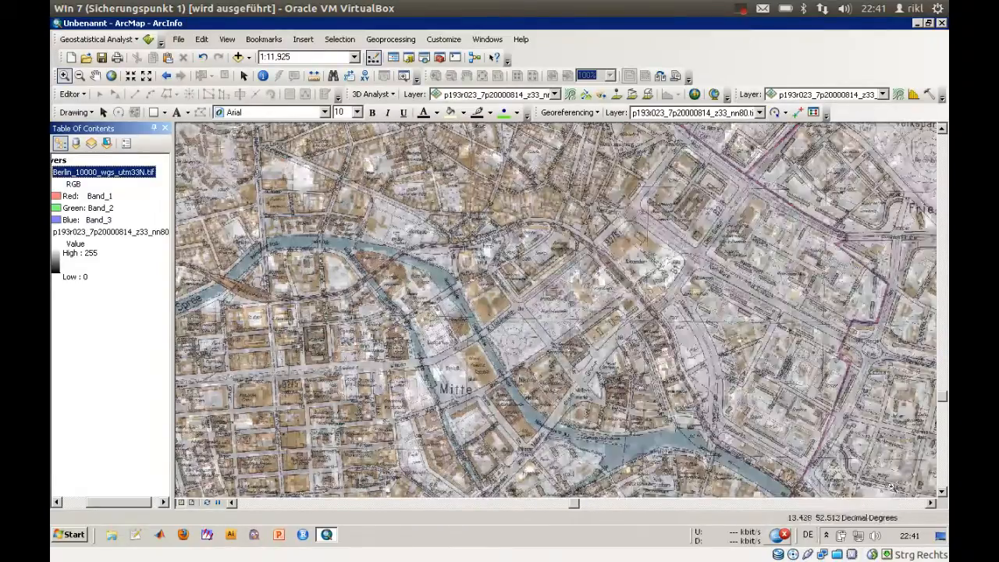
click(939, 478)
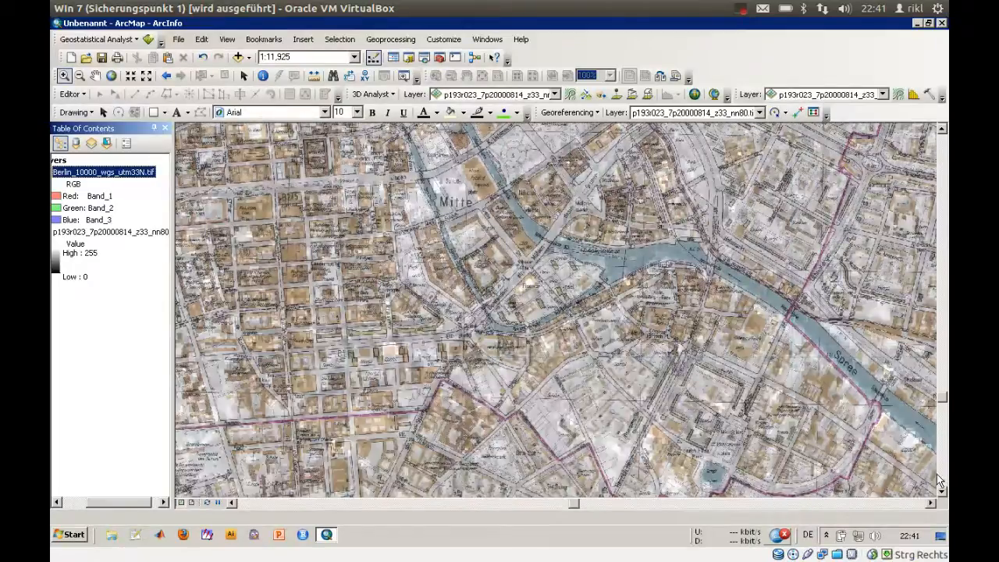
click(869, 504)
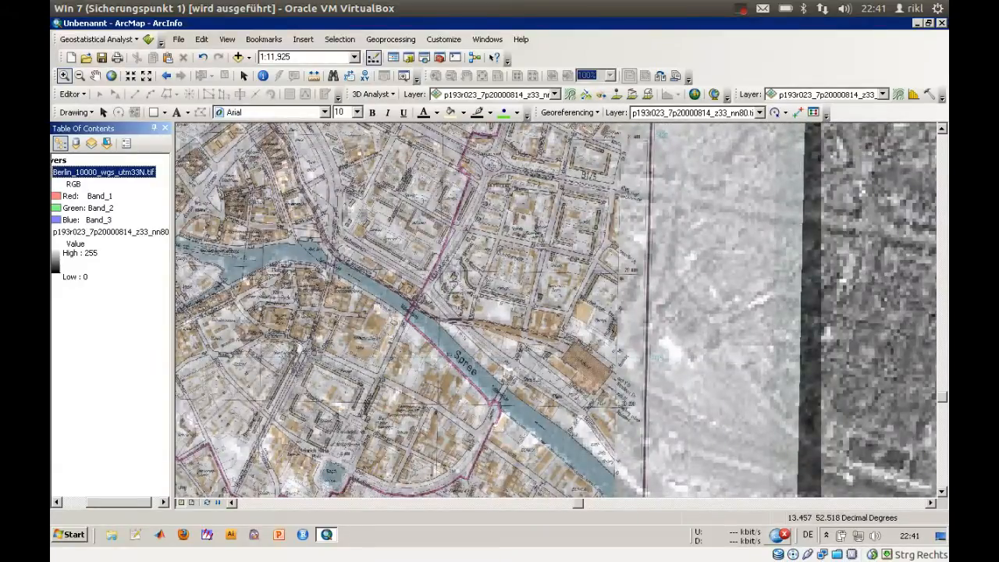
click(940, 167)
click(942, 159)
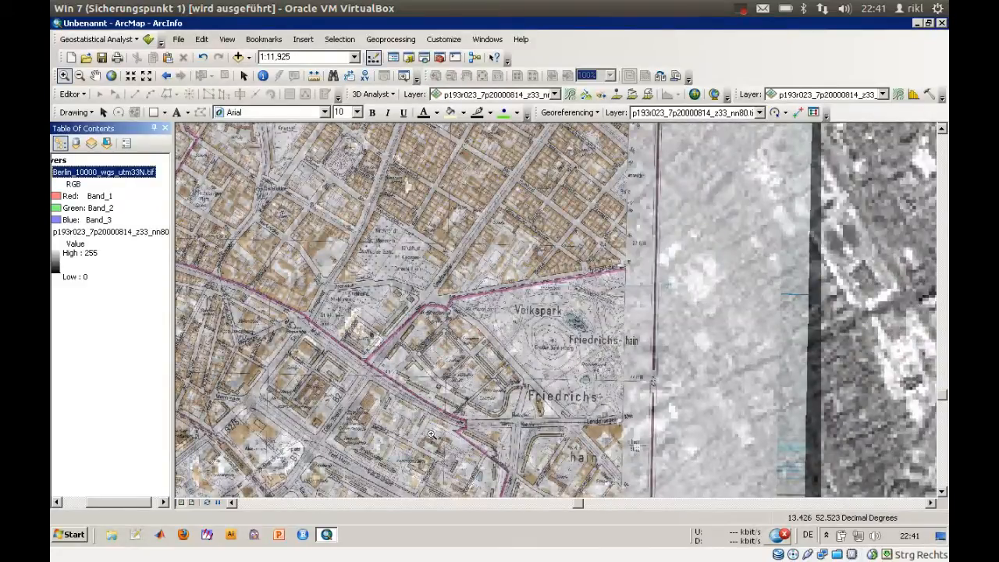
click(297, 502)
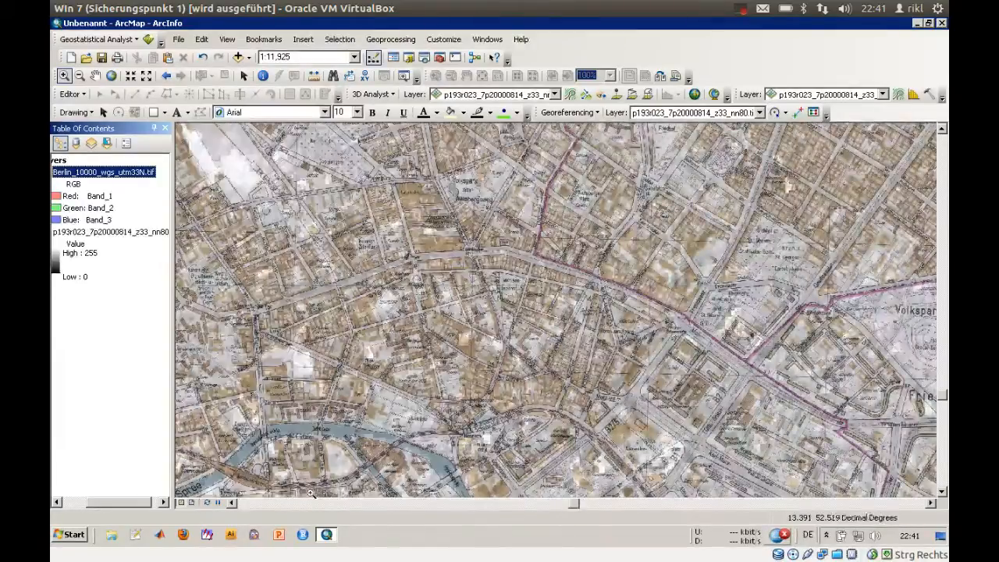
click(312, 504)
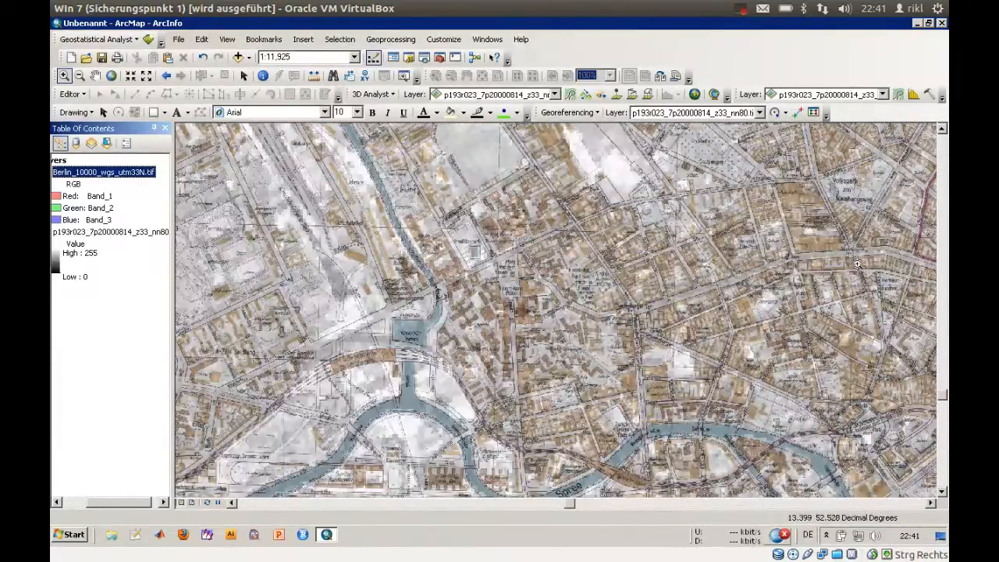
click(943, 180)
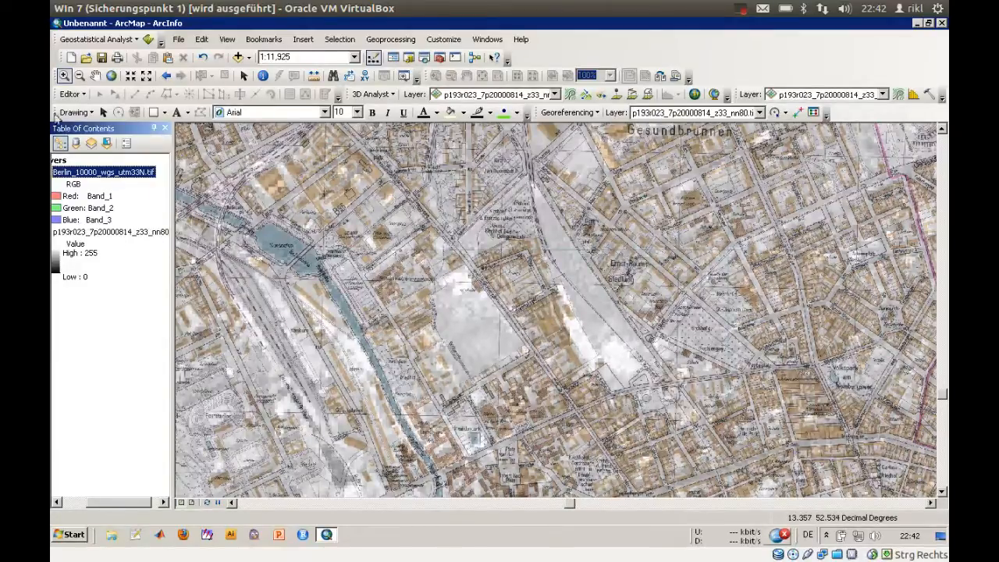
Step: View the full extent of the rectified map layer, and inspect the UTM-Koordinaten and Geodätische Grundlagen notes in its lower margin
right_click(106, 178)
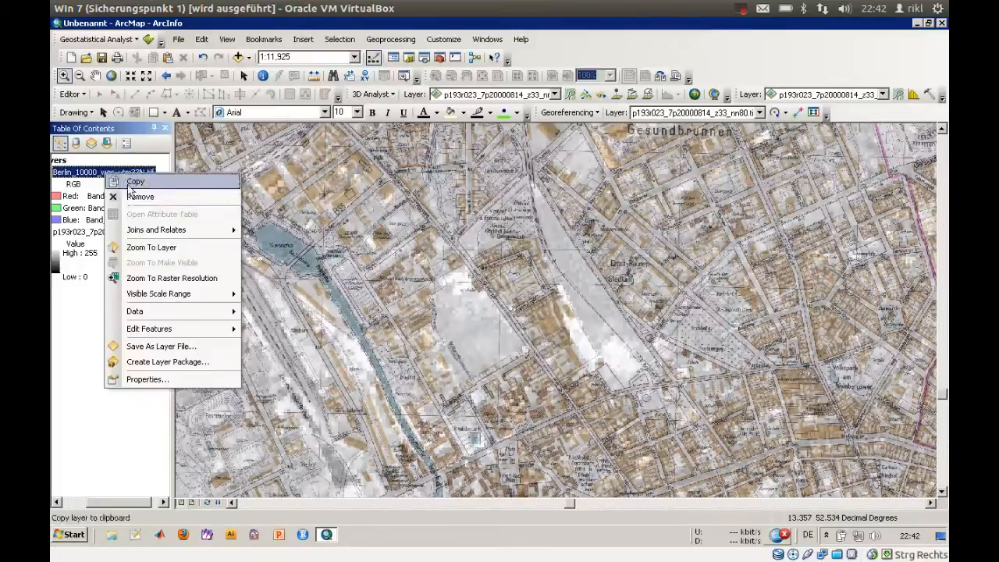
click(160, 248)
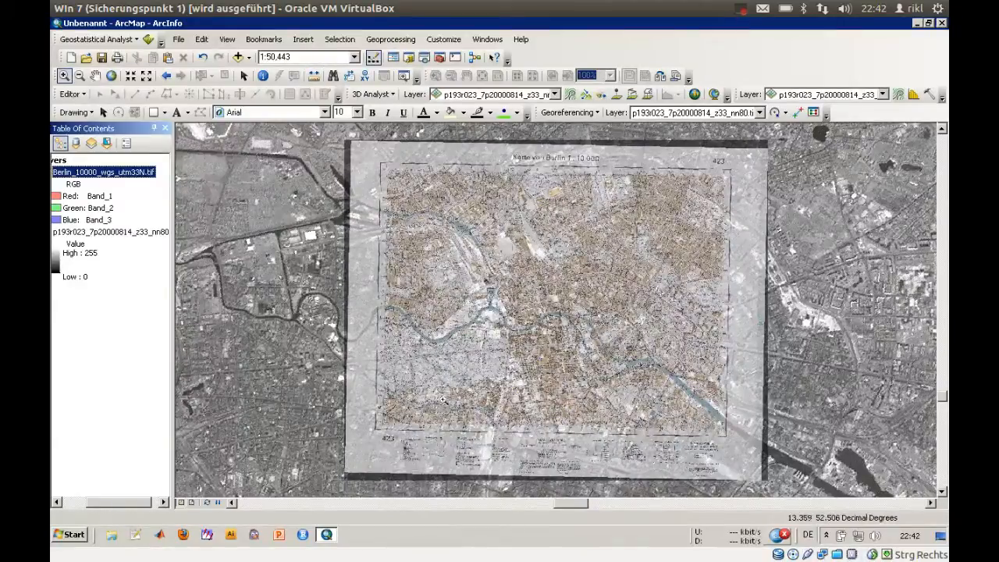
scroll(554, 482, up, 5)
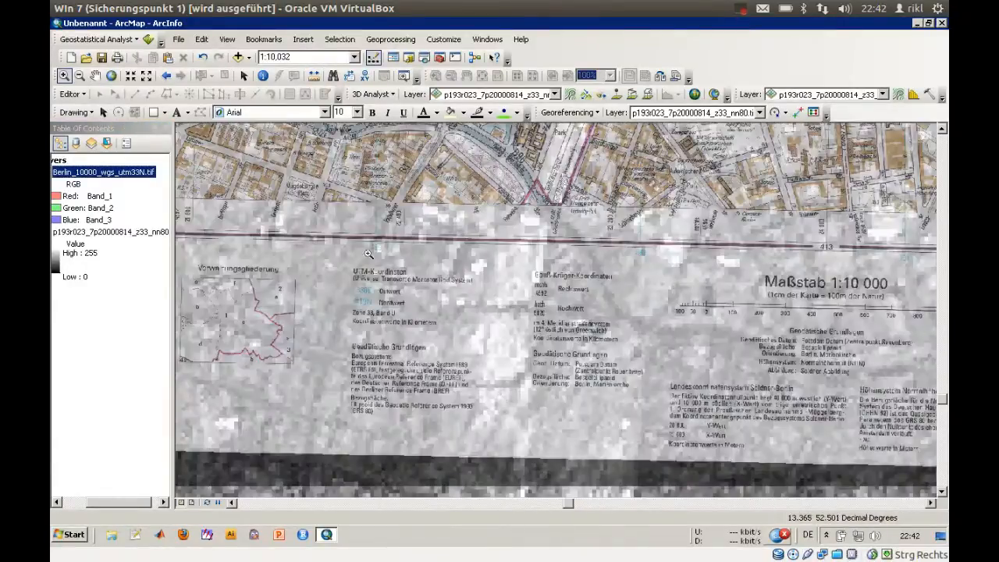
scroll(475, 375, up, 3)
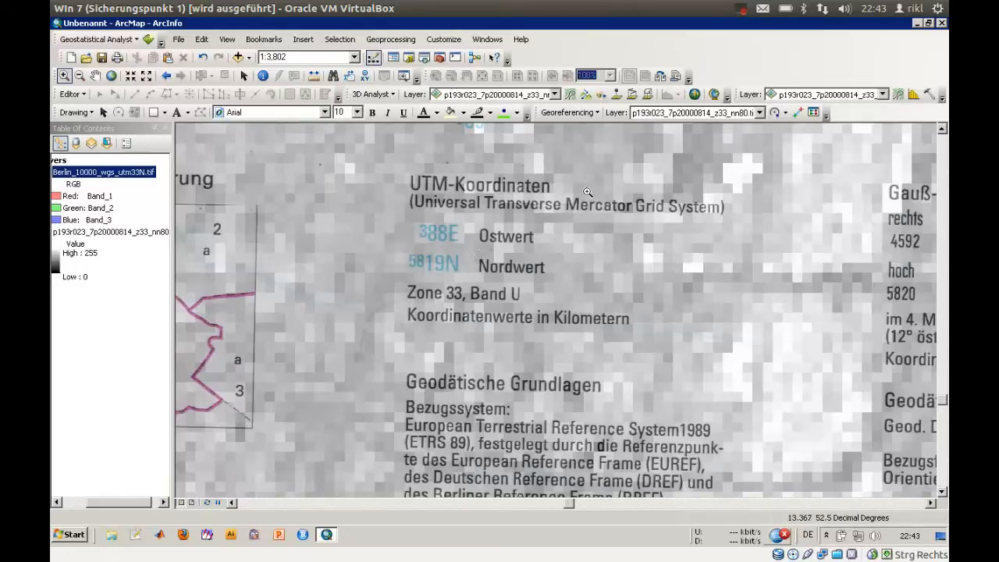
Step: Review the georeferencing link table and its transformation setting, and close it
click(816, 111)
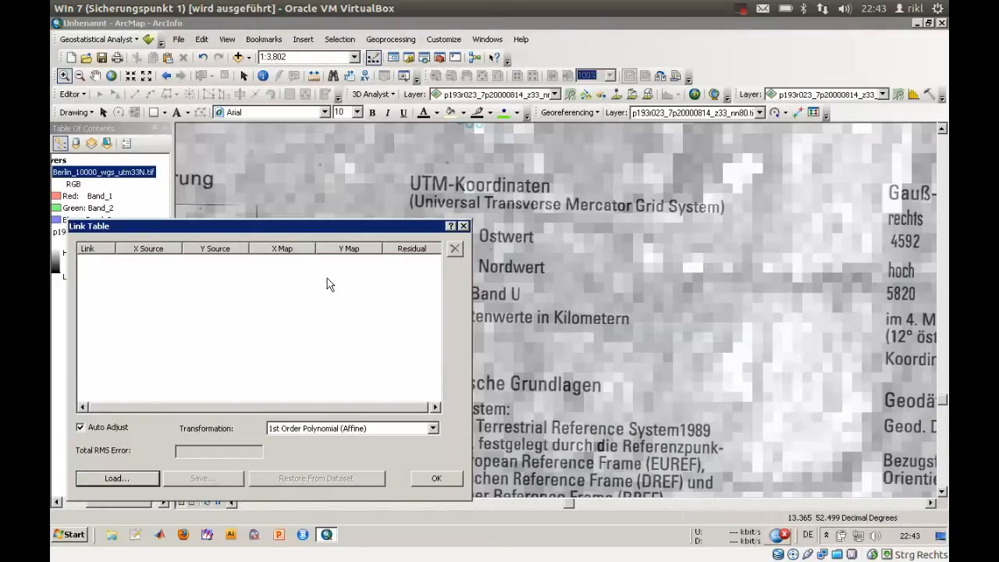
click(463, 225)
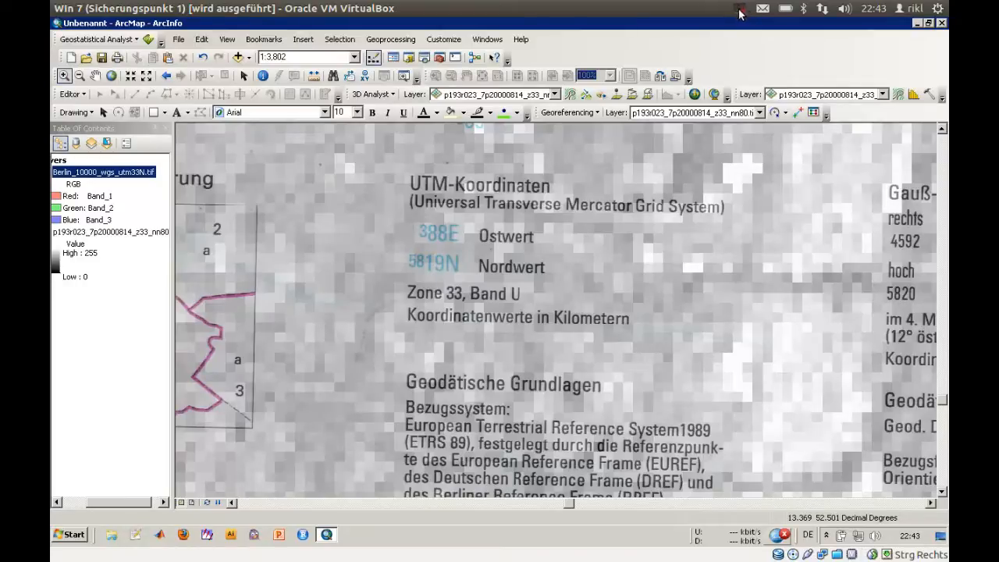
click(739, 11)
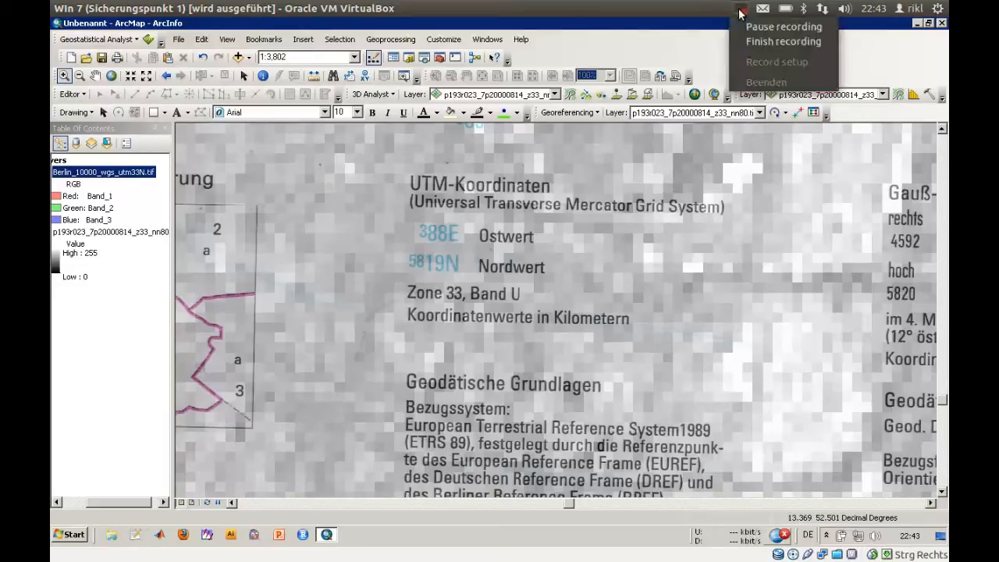